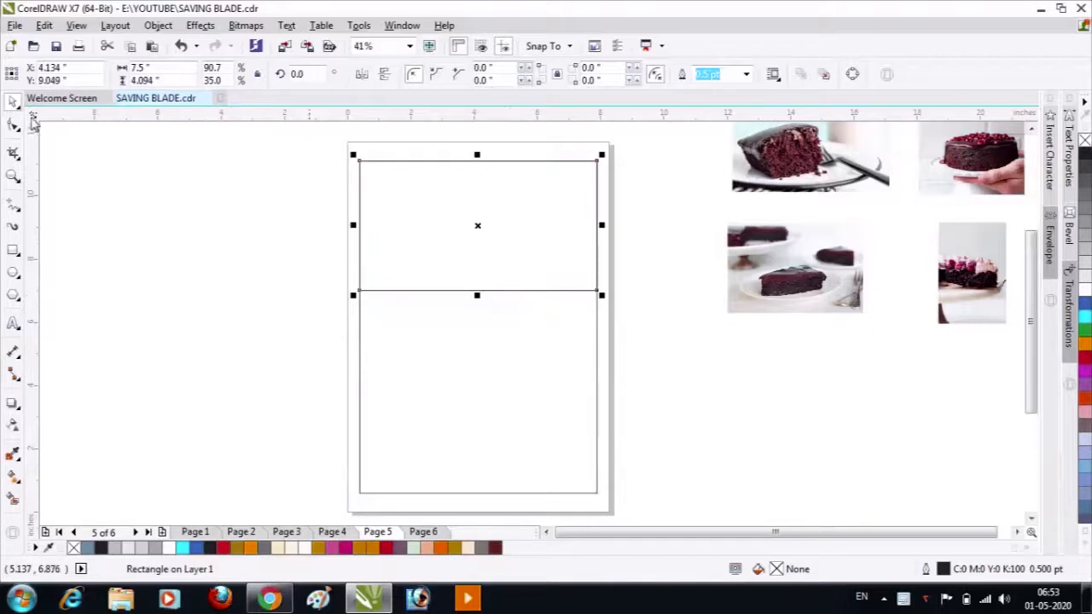
Convert the upper rectangle to curves and bend its bottom edge into an S-shaped wave, raised on the left and dipping on the right.
{"action": "key", "text": "F10"}
{"action": "key", "text": "ctrl+q"}
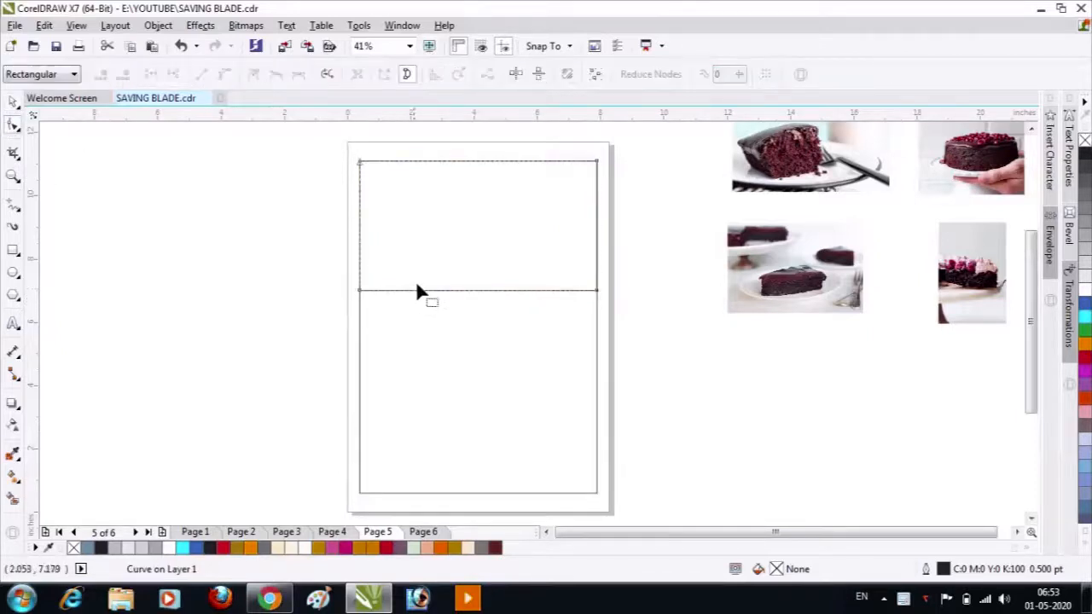
{"action": "right_click", "coordinate": [445, 290]}
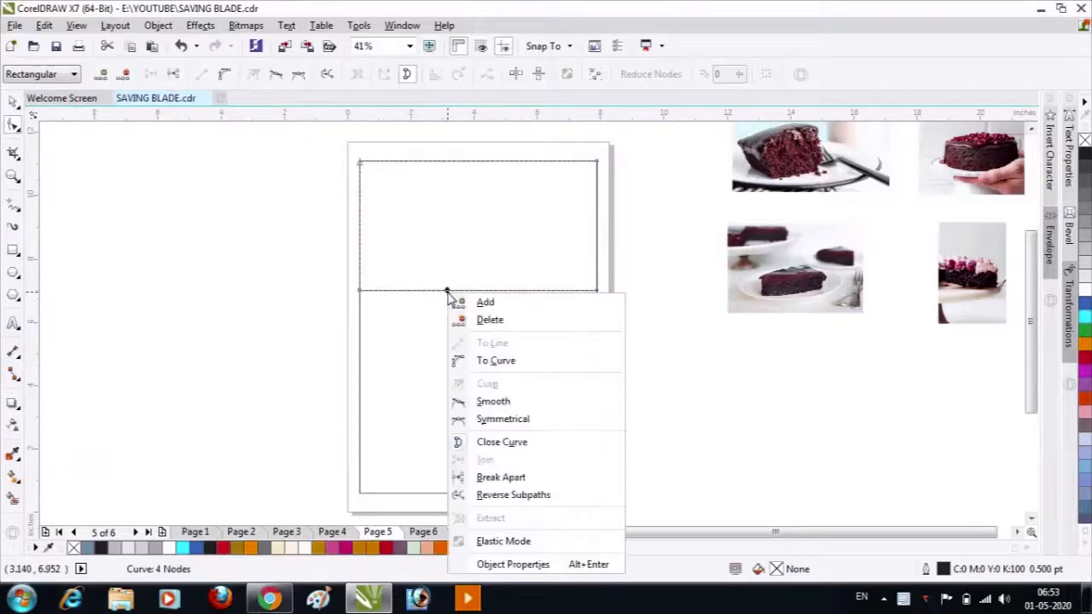
{"action": "left_click", "coordinate": [498, 368]}
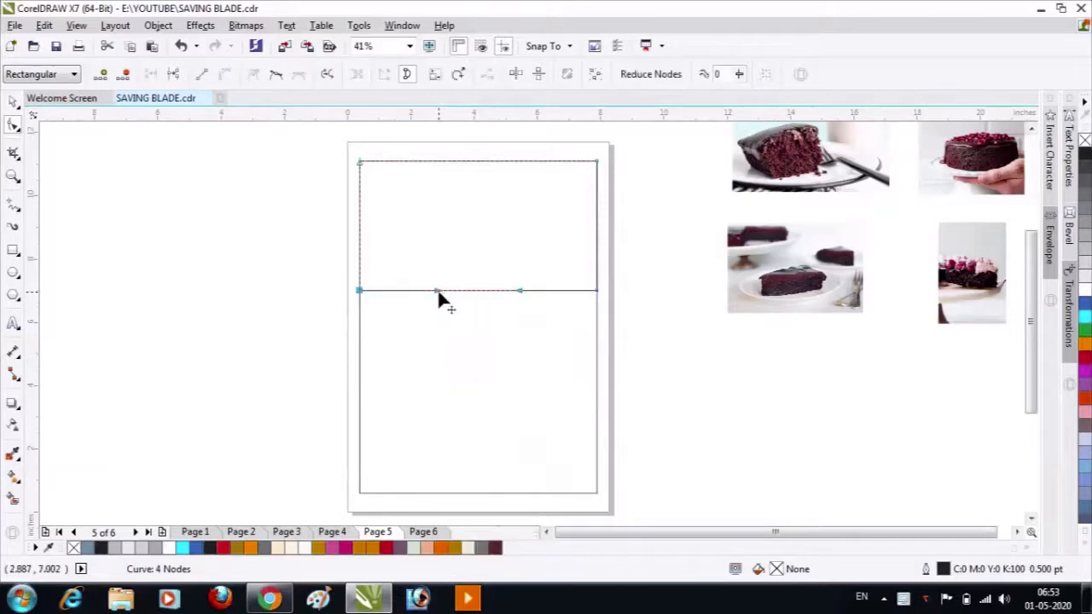
{"action": "left_click_drag", "start_coordinate": [436, 288], "coordinate": [435, 249]}
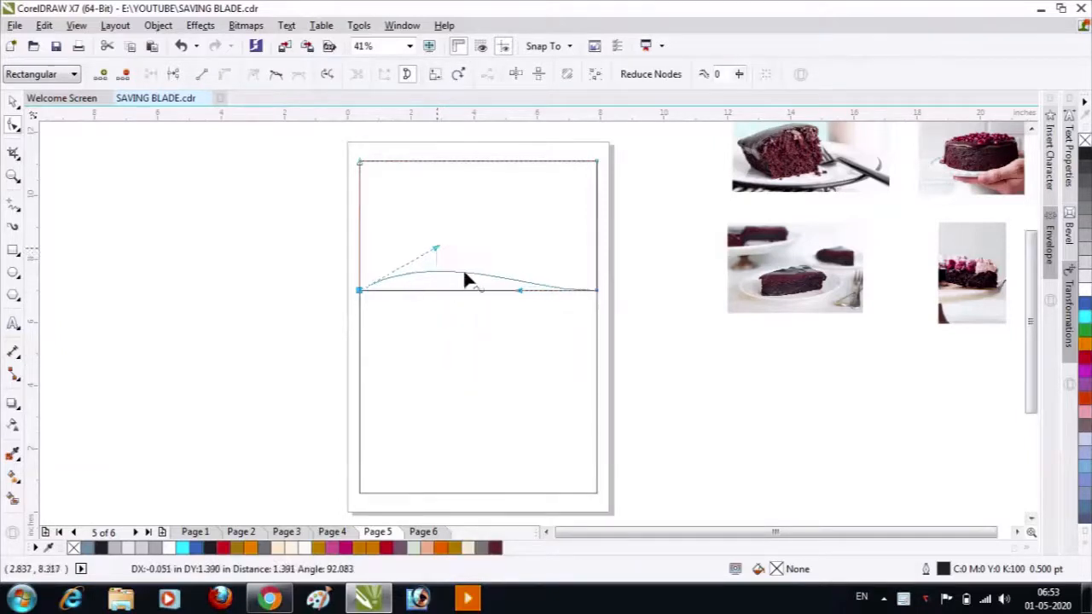
{"action": "left_click_drag", "start_coordinate": [518, 290], "coordinate": [517, 345]}
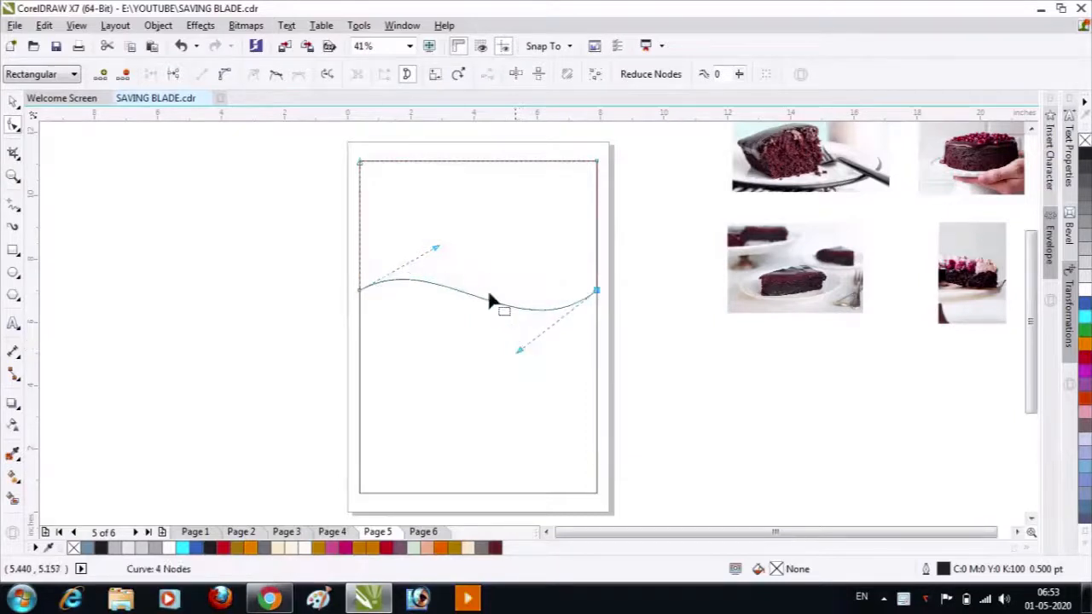
{"action": "left_click_drag", "start_coordinate": [436, 248], "coordinate": [440, 234]}
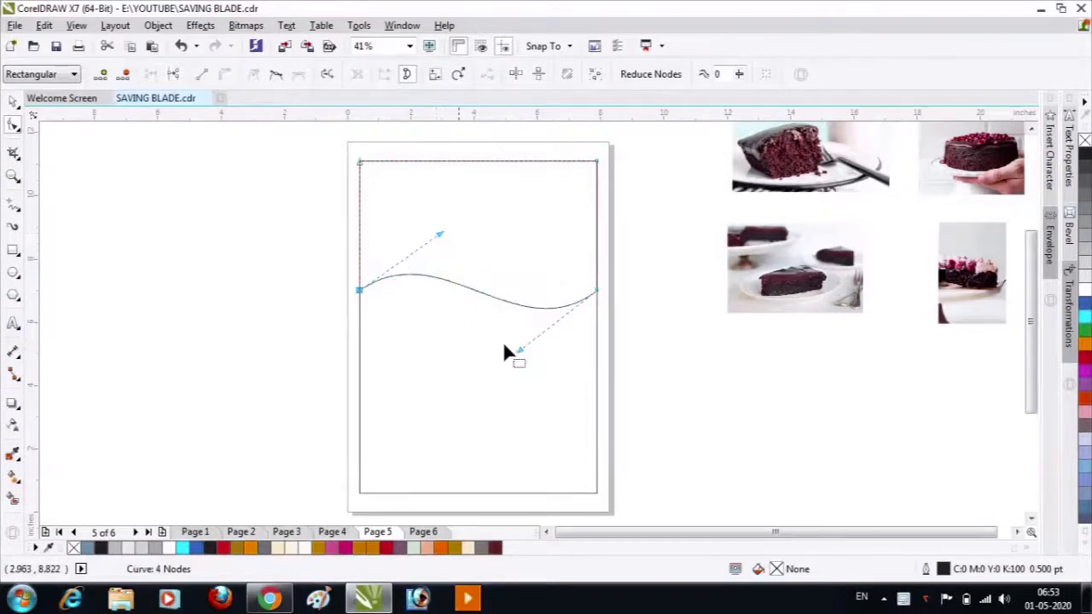
{"action": "left_click_drag", "start_coordinate": [518, 349], "coordinate": [529, 358]}
{"action": "left_click_drag", "start_coordinate": [316, 263], "coordinate": [604, 329]}
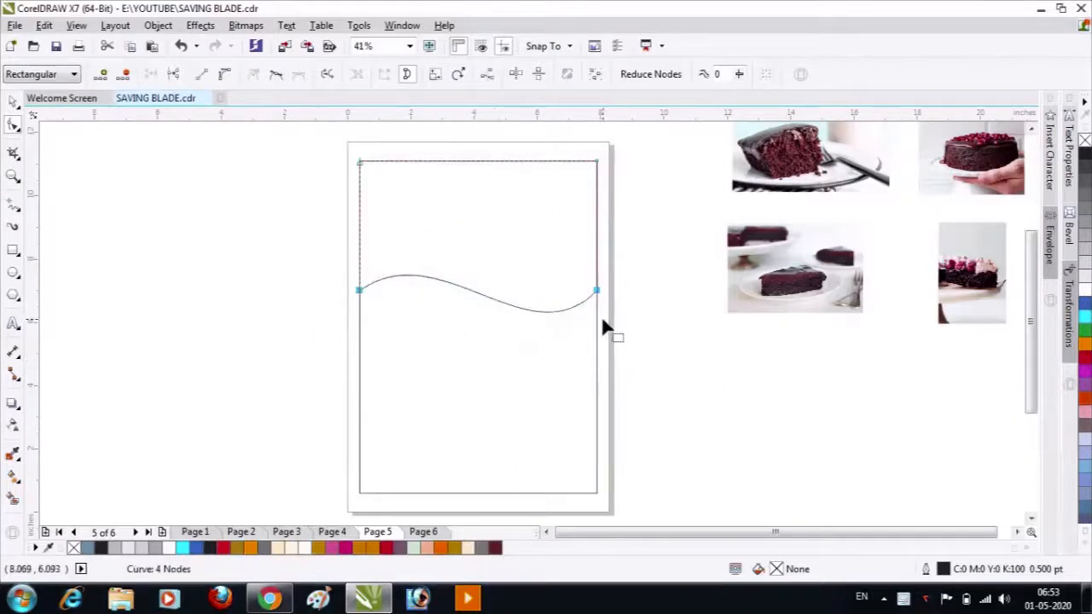
{"action": "key", "text": "Delete"}
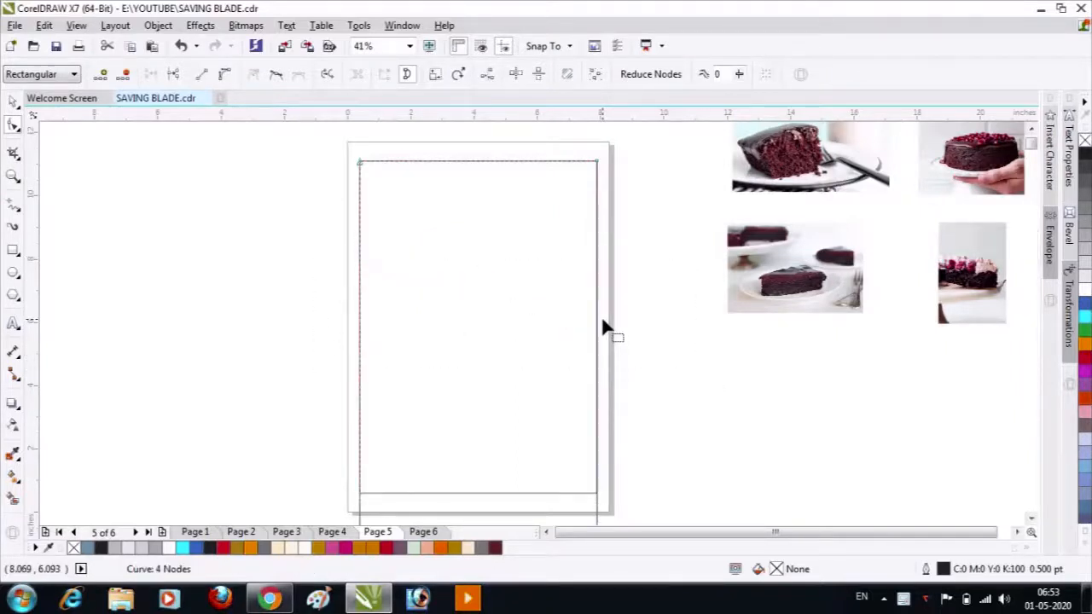
{"action": "key", "text": "ctrl+z"}
Move both end nodes of the wavy edge slightly down together and raise the left node's control handle.
{"action": "left_click_drag", "start_coordinate": [624, 274], "coordinate": [289, 358]}
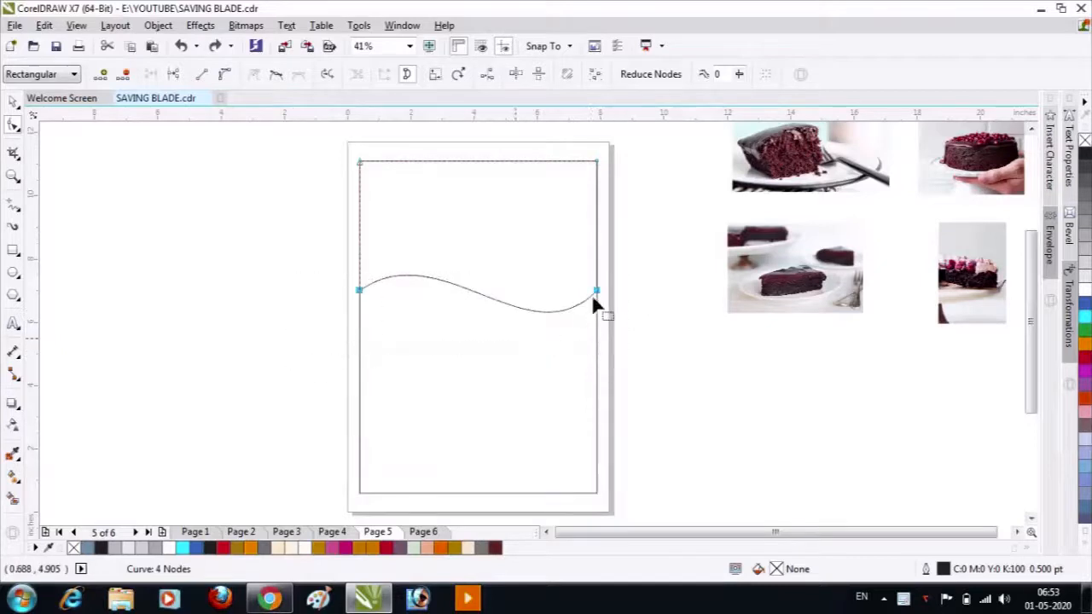
{"action": "left_click_drag", "start_coordinate": [597, 293], "coordinate": [601, 313]}
{"action": "left_click", "coordinate": [399, 295]}
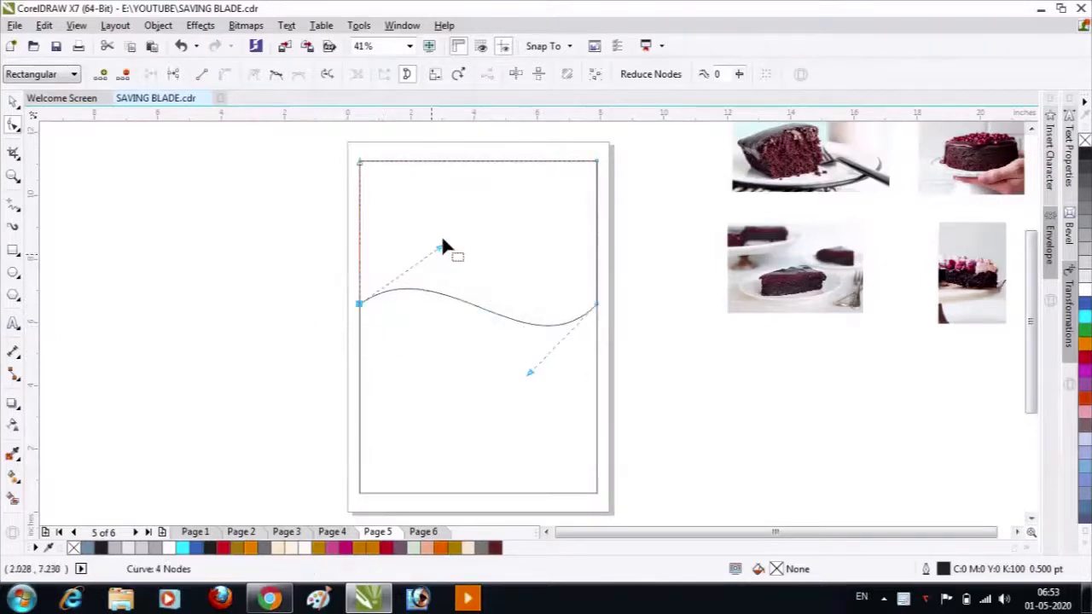
{"action": "left_click_drag", "start_coordinate": [437, 246], "coordinate": [442, 233]}
Duplicate the wave-edged shape in place, lowering the copy's right end node about 0.63 in and its left end node slightly.
{"action": "key", "text": "space"}
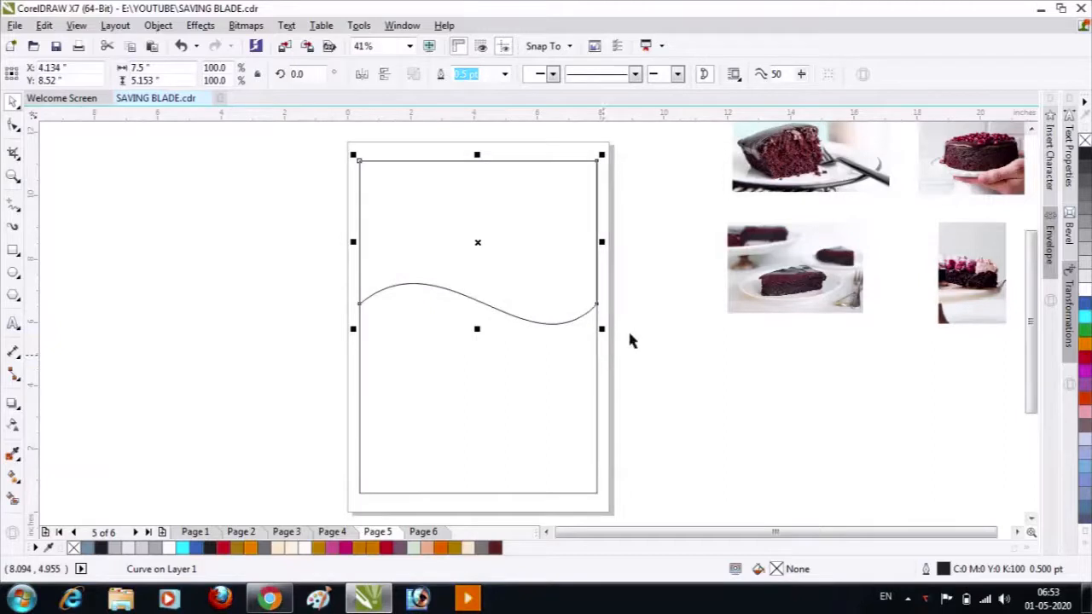
{"action": "key", "text": "space"}
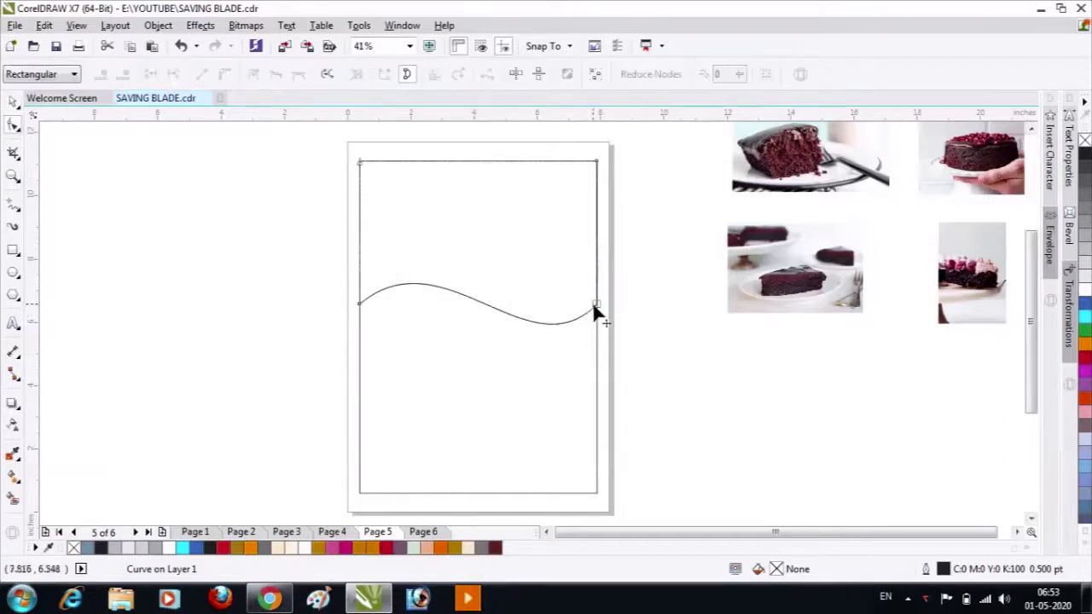
{"action": "left_click", "coordinate": [597, 307]}
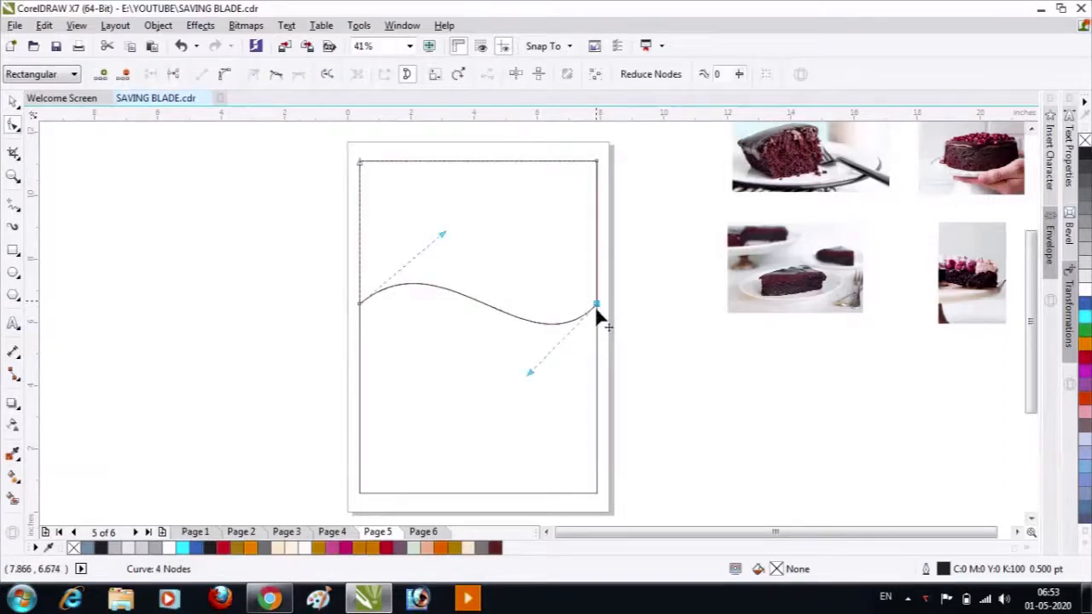
{"action": "left_click_drag", "start_coordinate": [597, 307], "coordinate": [594, 318]}
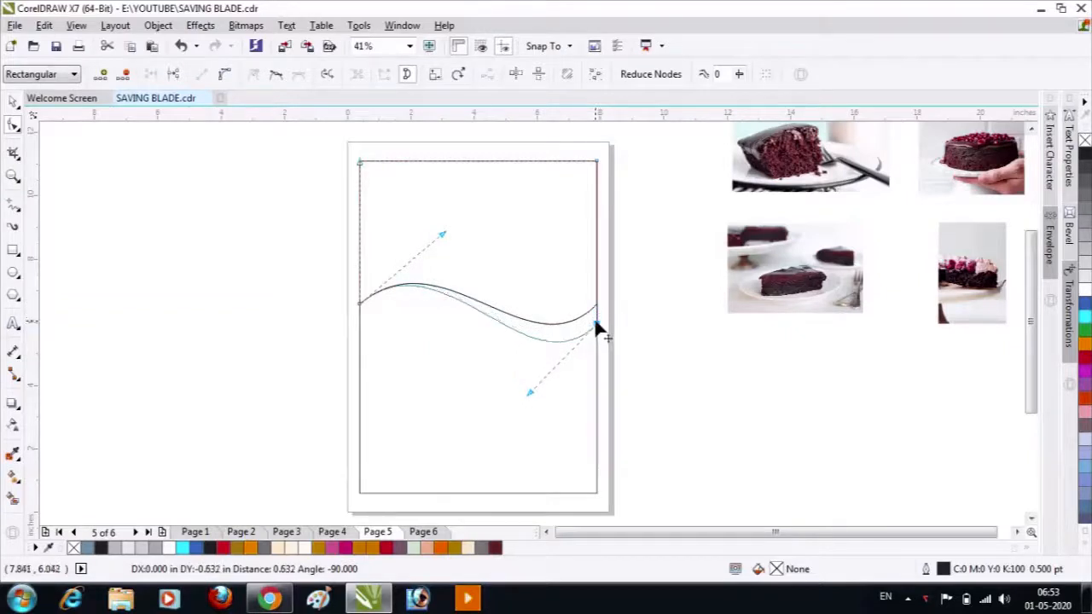
{"action": "left_click_drag", "start_coordinate": [364, 315], "coordinate": [362, 306]}
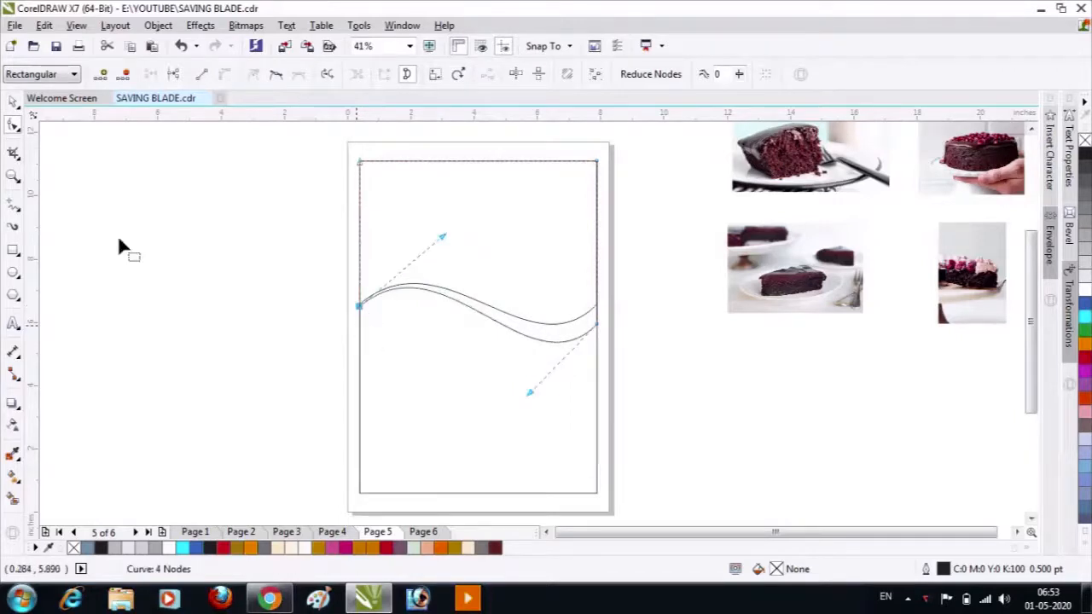
{"action": "left_click", "coordinate": [12, 100]}
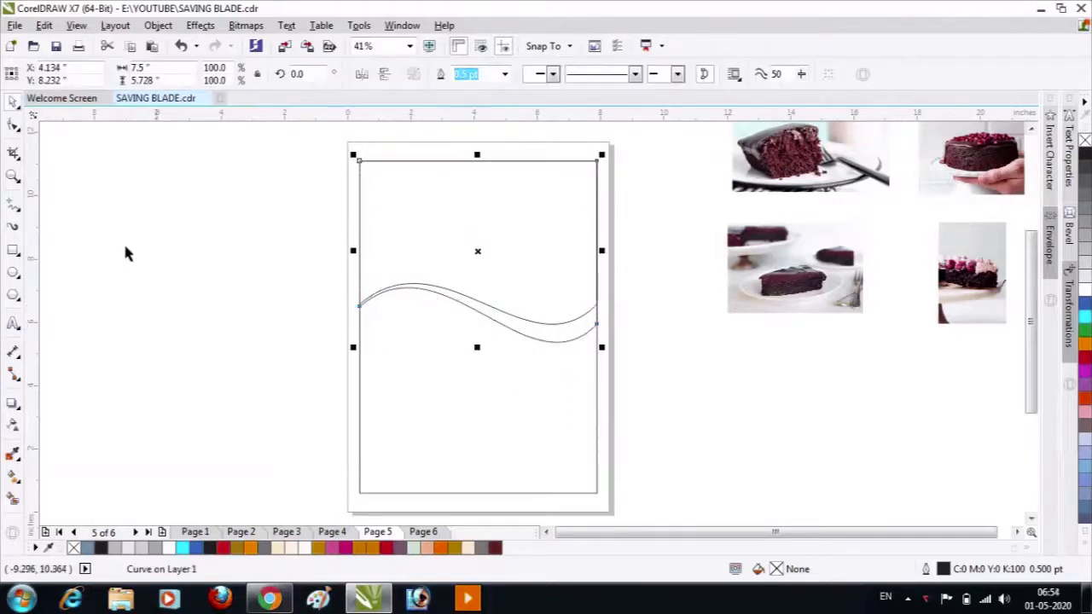
Bring the original, shorter wave-edged shape to the front of the layer.
{"action": "left_click", "coordinate": [550, 348]}
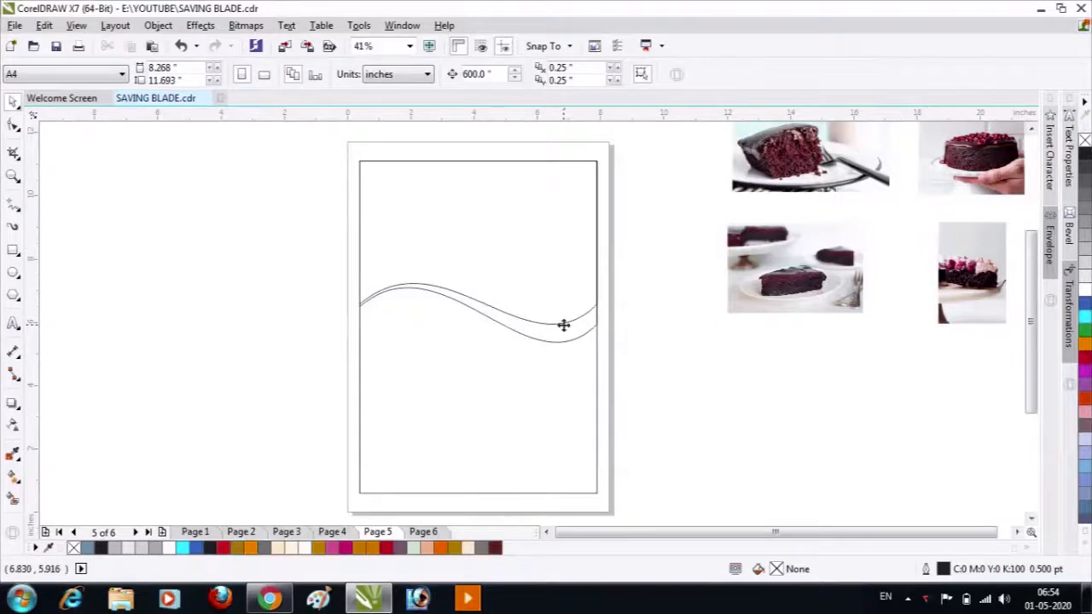
{"action": "left_click", "coordinate": [563, 325]}
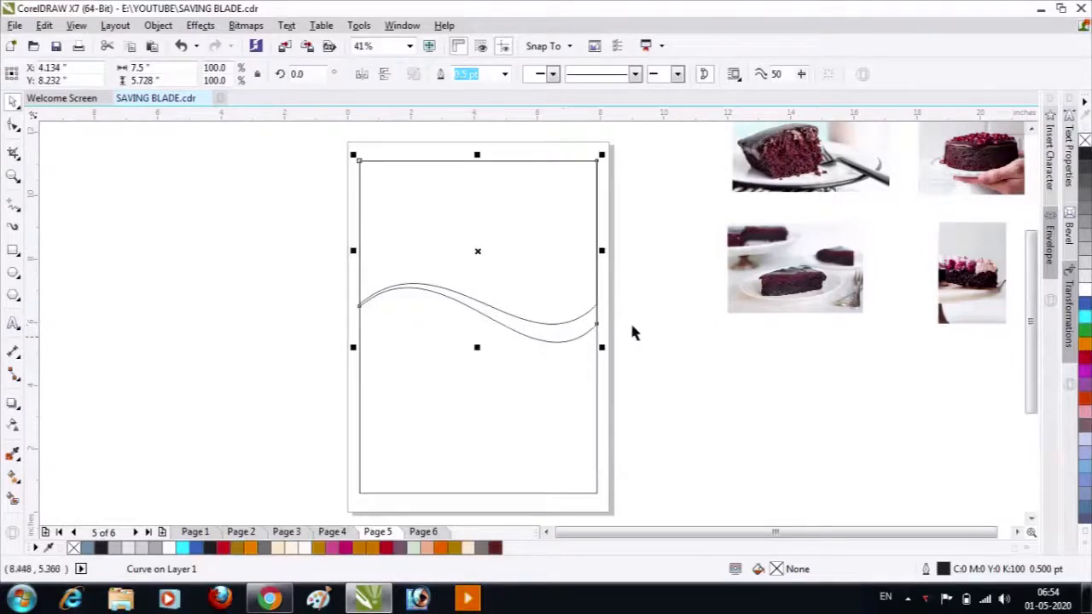
{"action": "left_click", "coordinate": [590, 322]}
{"action": "left_click", "coordinate": [588, 318]}
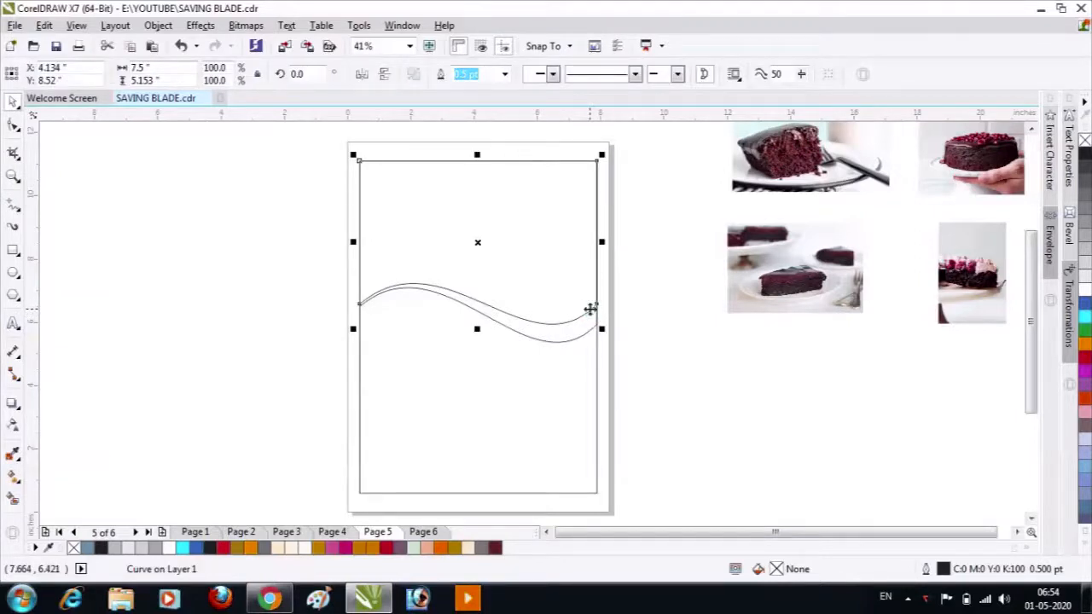
{"action": "left_click", "coordinate": [683, 334]}
PowerClip the photo of the whole cake held in a hand inside the front wave-edged shape.
{"action": "left_click", "coordinate": [961, 184]}
{"action": "right_click", "coordinate": [962, 184]}
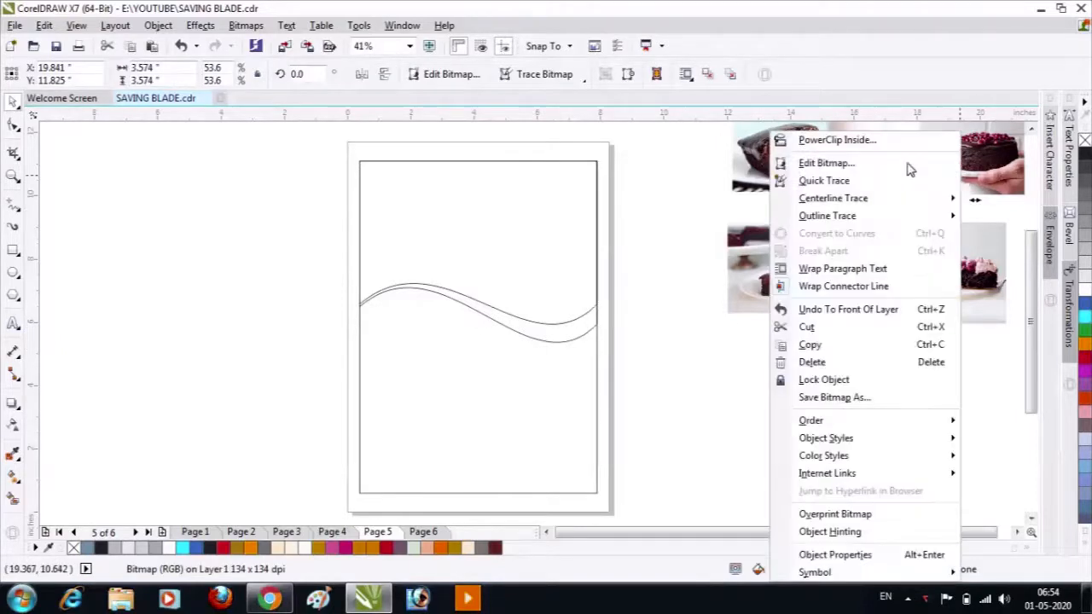
{"action": "left_click", "coordinate": [810, 139]}
{"action": "left_click", "coordinate": [477, 253]}
Enlarge the clipped cake photo to about 7.79 in square, move it up slightly to fill the frame, and finish editing the contents.
{"action": "left_click", "coordinate": [503, 278], "text": "ctrl"}
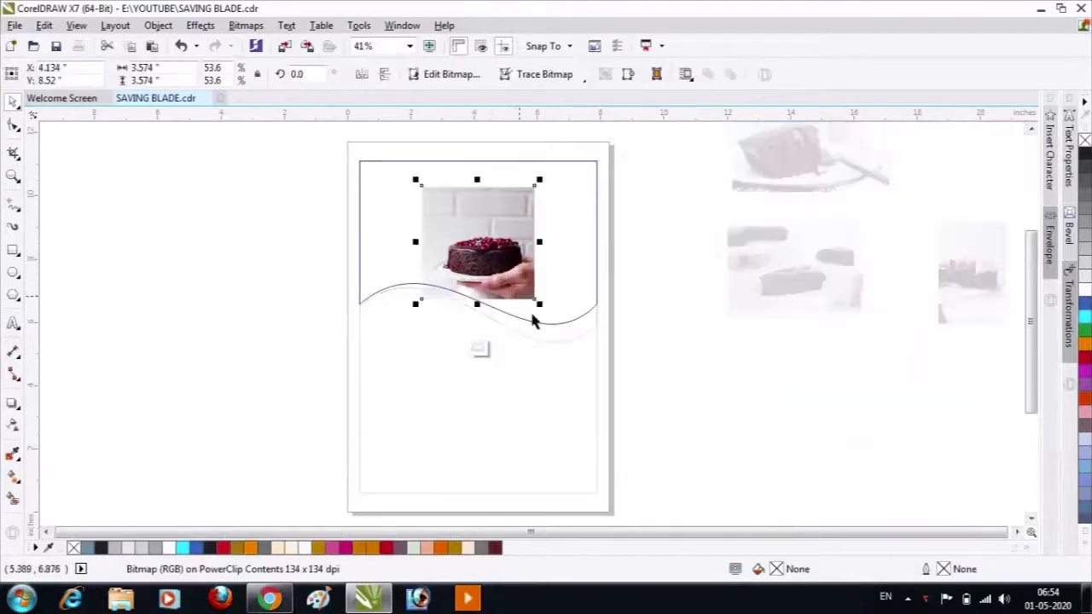
{"action": "left_click_drag", "start_coordinate": [534, 299], "coordinate": [629, 373]}
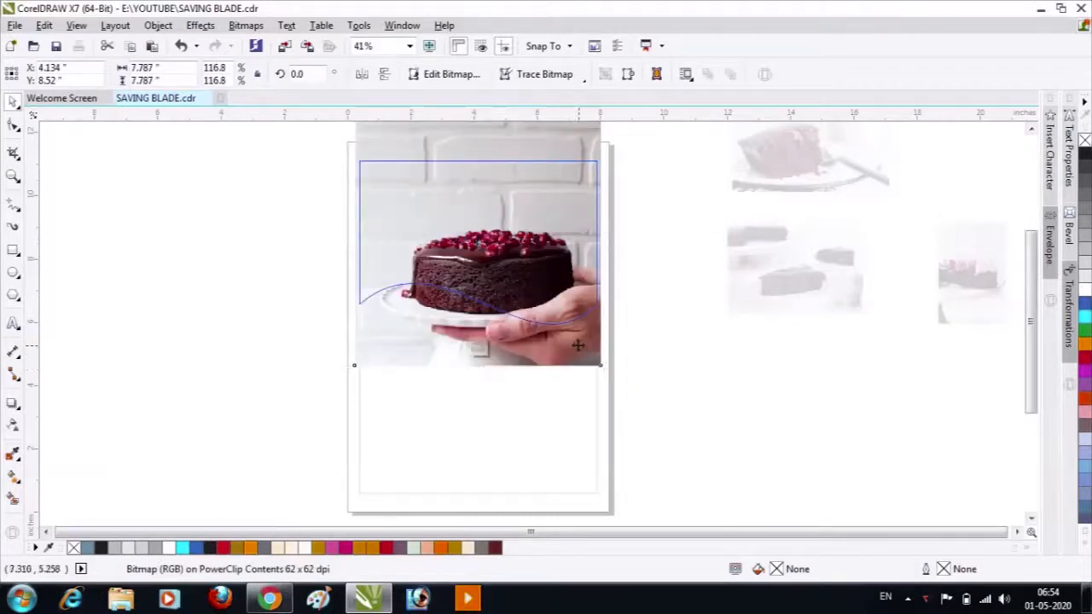
{"action": "left_click_drag", "start_coordinate": [579, 346], "coordinate": [579, 333]}
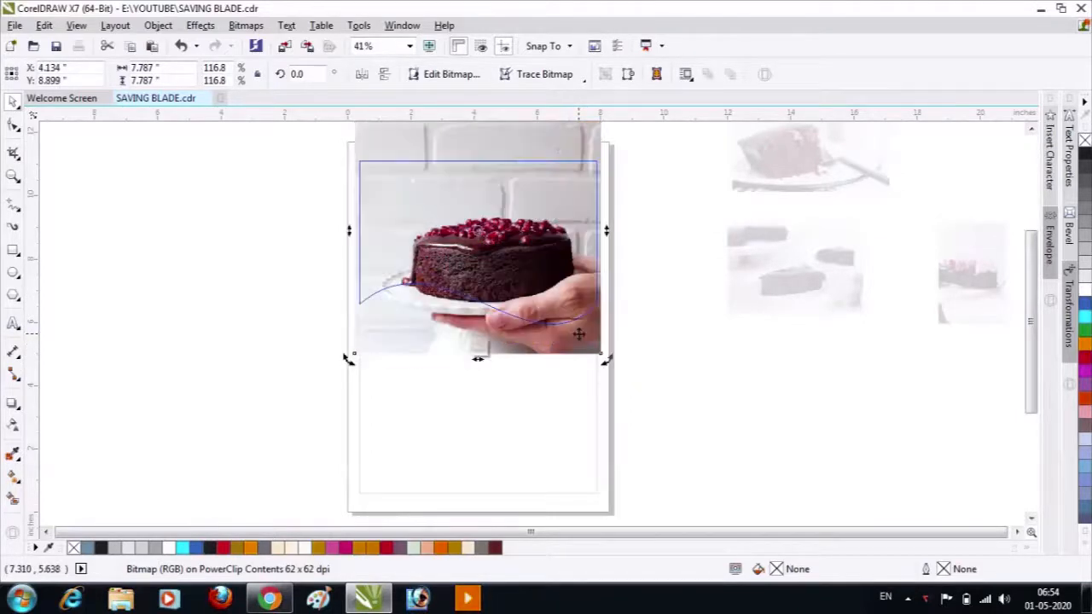
{"action": "left_click", "coordinate": [662, 329], "text": "ctrl"}
{"action": "left_click", "coordinate": [726, 381]}
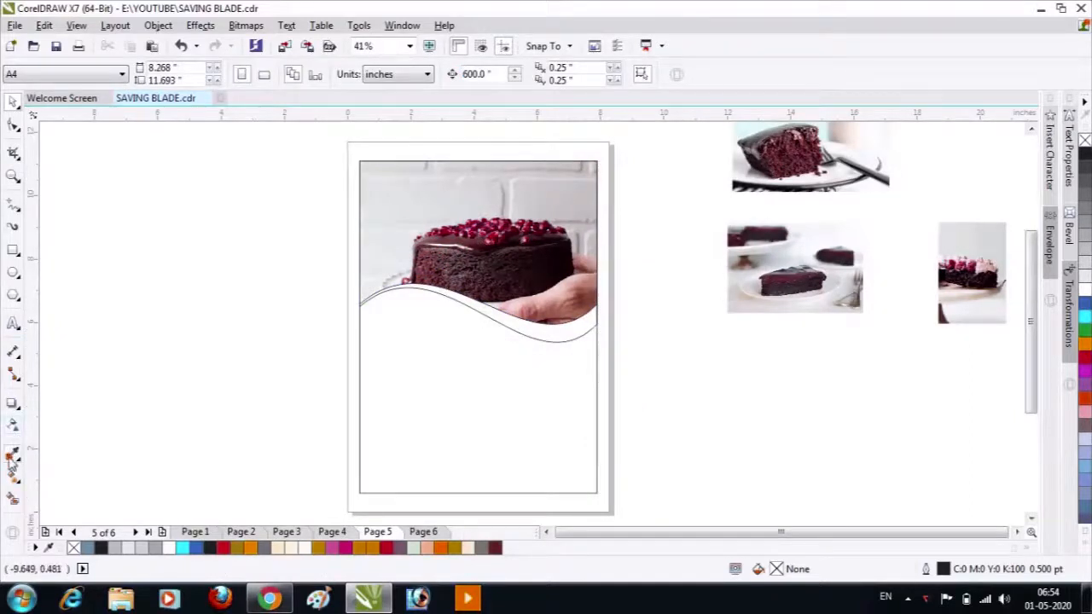
Fill the rear wave-edged shape with the dark brown sampled from the cake in the photo.
{"action": "left_click", "coordinate": [12, 458]}
{"action": "left_click", "coordinate": [483, 249]}
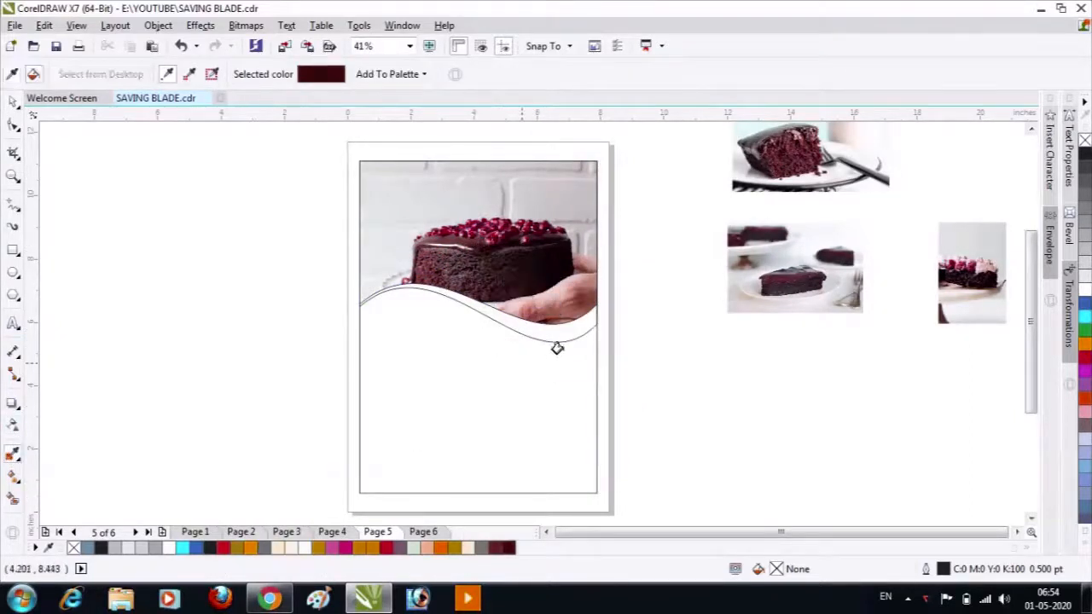
{"action": "left_click", "coordinate": [563, 335]}
{"action": "key", "text": "space"}
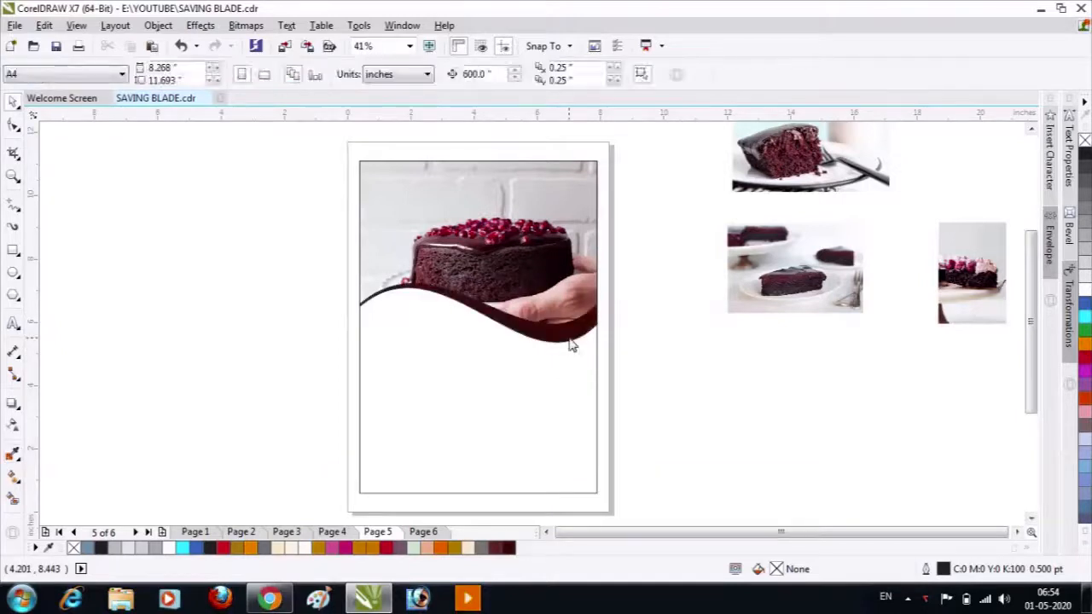
{"action": "key", "text": "F10"}
{"action": "key", "text": "space"}
Remove the outlines from both wave-edged shapes.
{"action": "left_click_drag", "start_coordinate": [646, 151], "coordinate": [282, 421]}
{"action": "left_click_drag", "start_coordinate": [298, 134], "coordinate": [617, 368]}
{"action": "left_click_drag", "start_coordinate": [332, 134], "coordinate": [654, 373]}
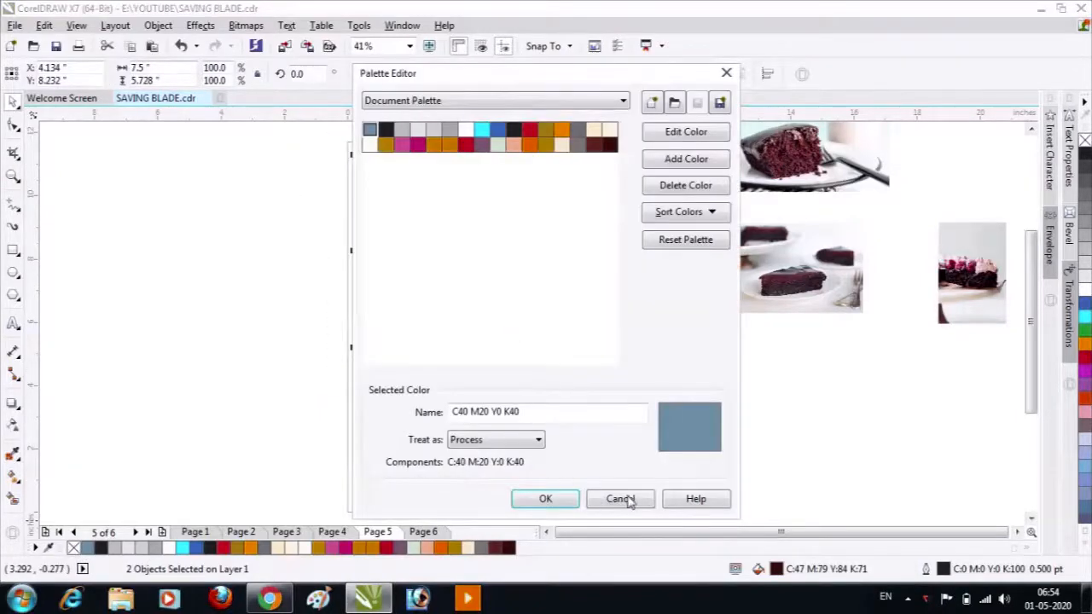
{"action": "left_click", "coordinate": [629, 501]}
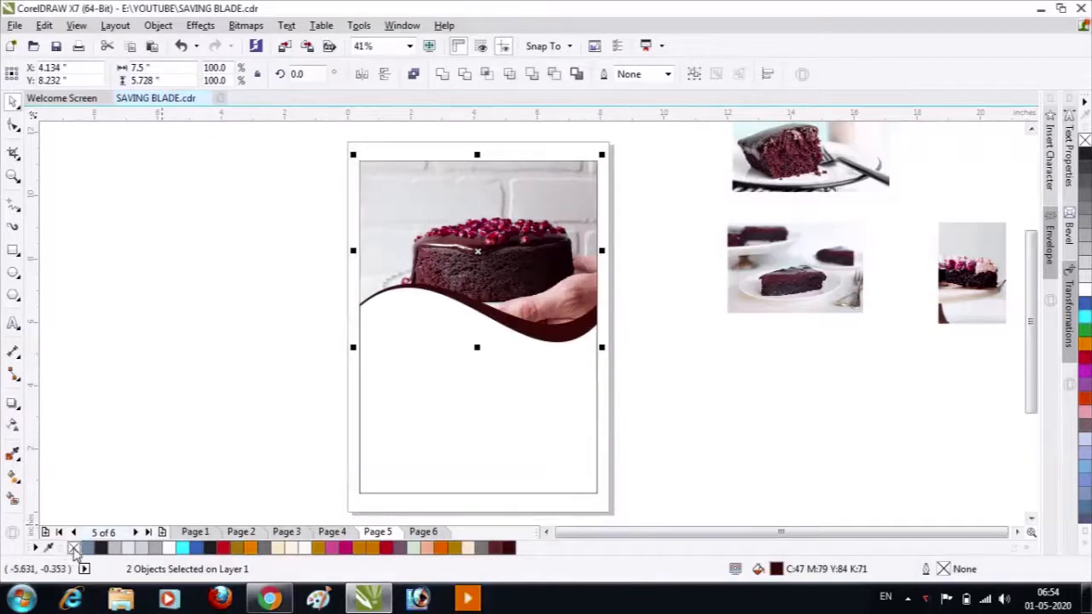
{"action": "left_click", "coordinate": [671, 325]}
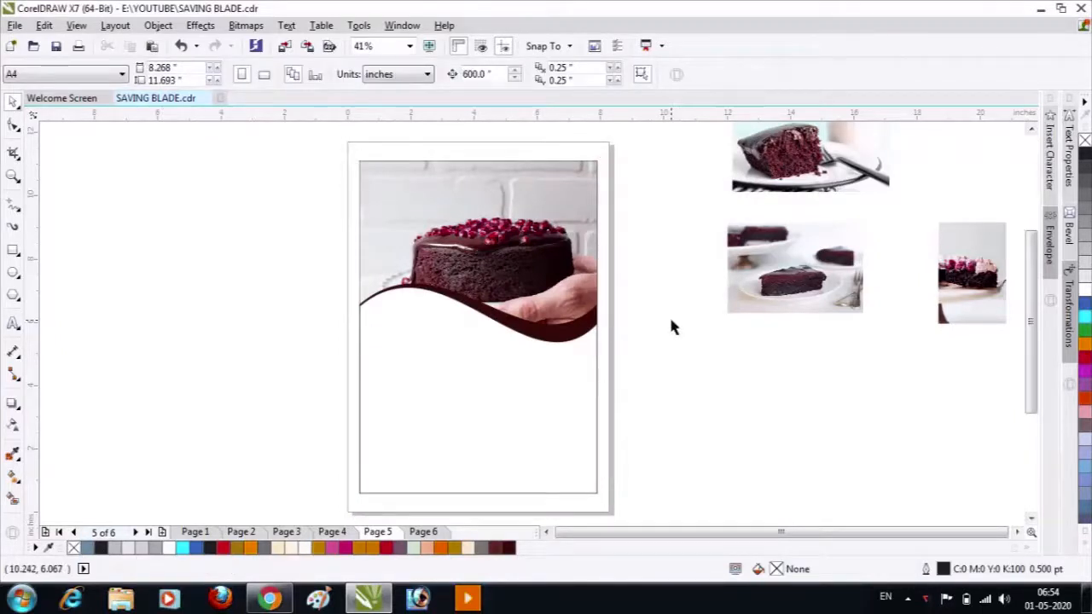
Create a shortened copy of the large frame rectangle as a strip about 0.87 in high along its bottom edge.
{"action": "left_click", "coordinate": [577, 452]}
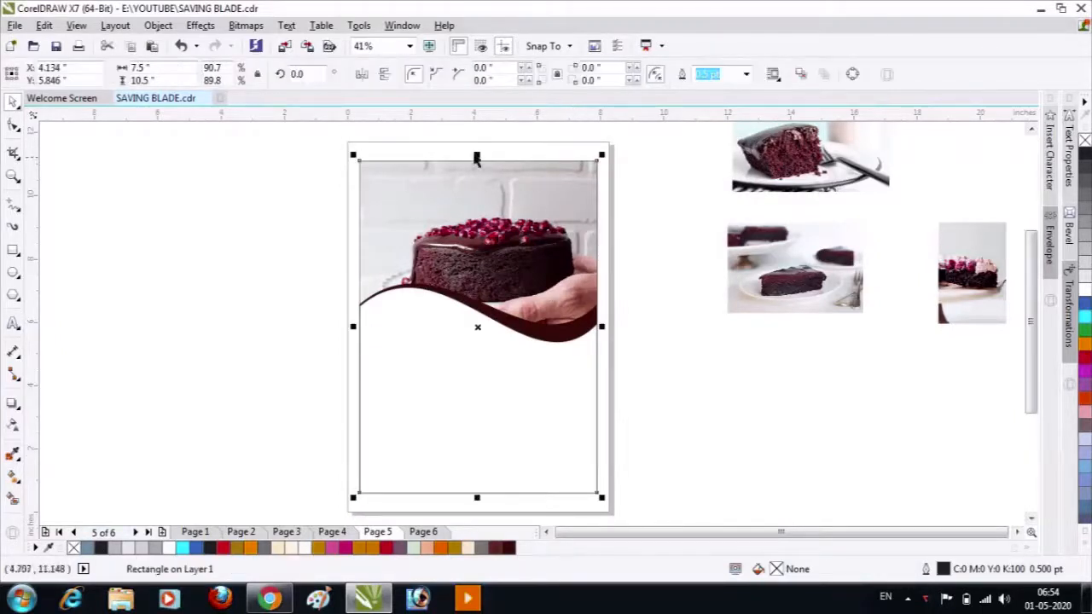
{"action": "left_click_drag", "start_coordinate": [476, 155], "coordinate": [507, 458]}
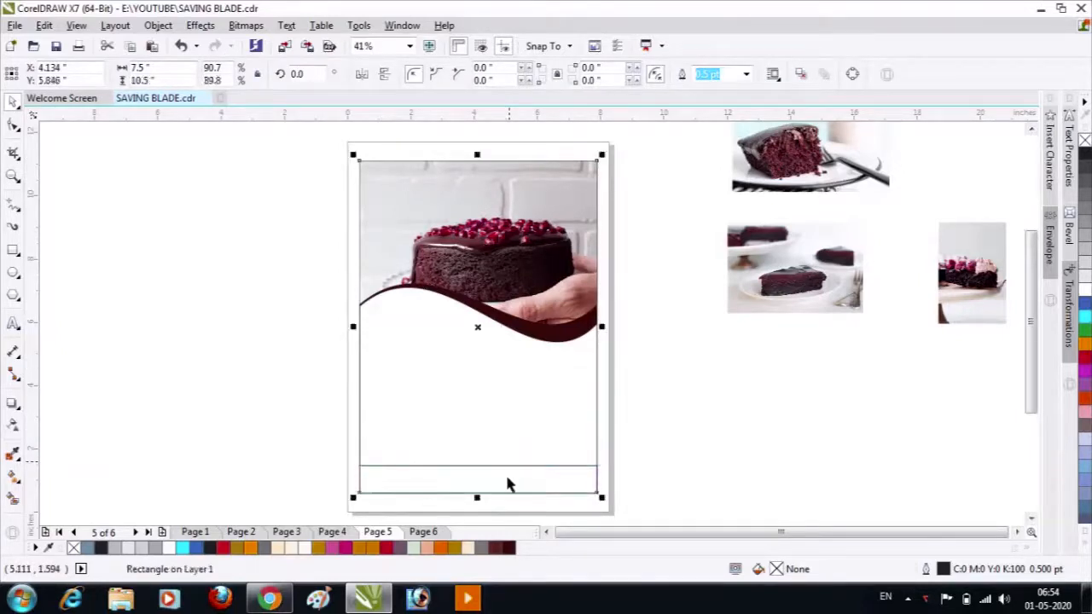
{"action": "left_click", "coordinate": [448, 479]}
{"action": "left_click", "coordinate": [674, 429]}
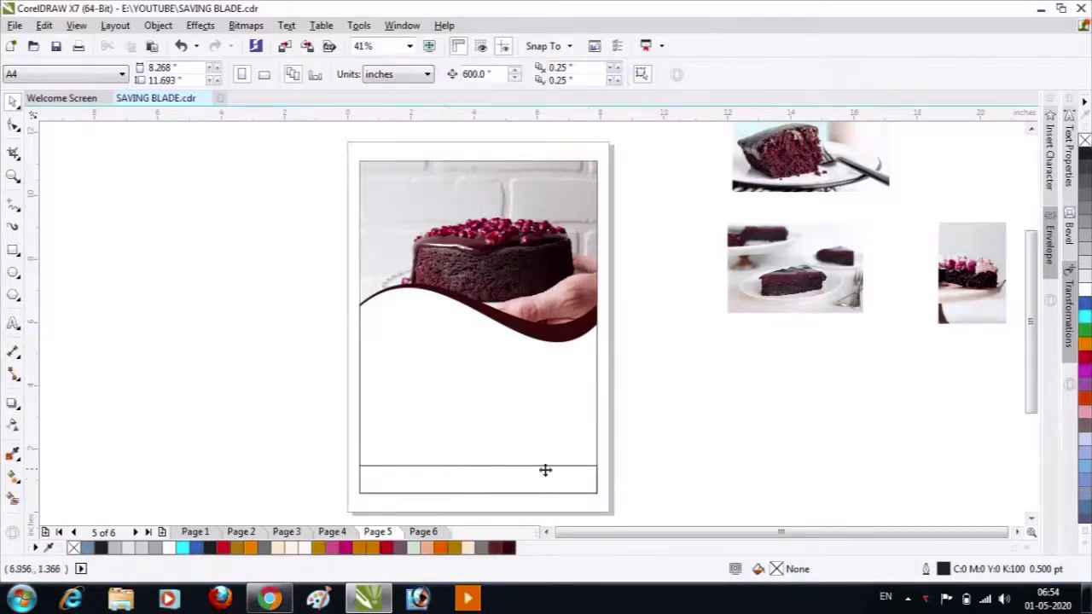
Fill the bottom strip with the dark brown sampled from the wave band.
{"action": "left_click", "coordinate": [544, 474]}
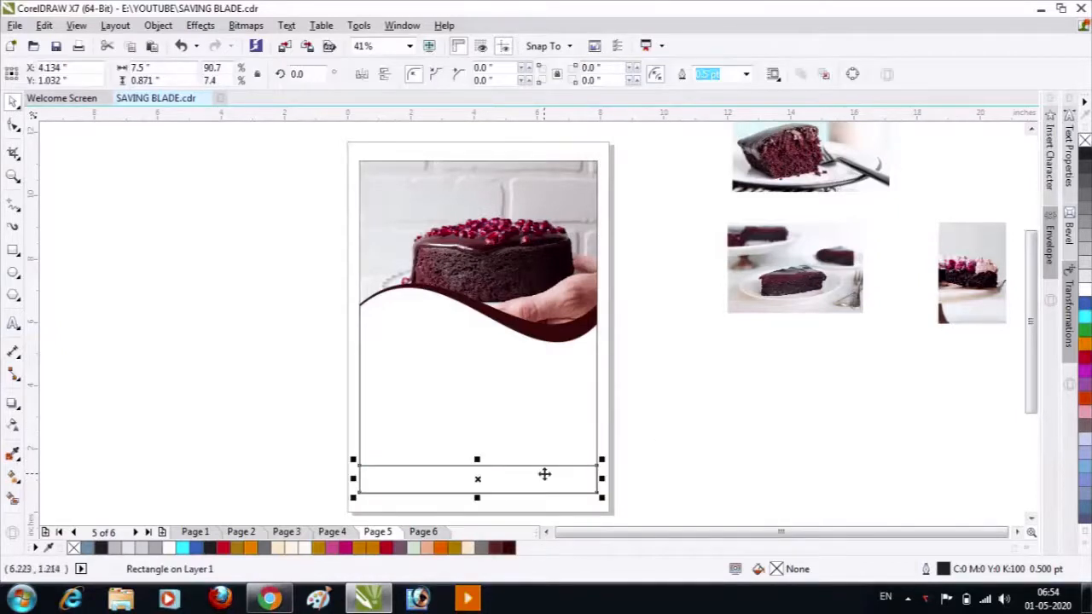
{"action": "left_click", "coordinate": [12, 456]}
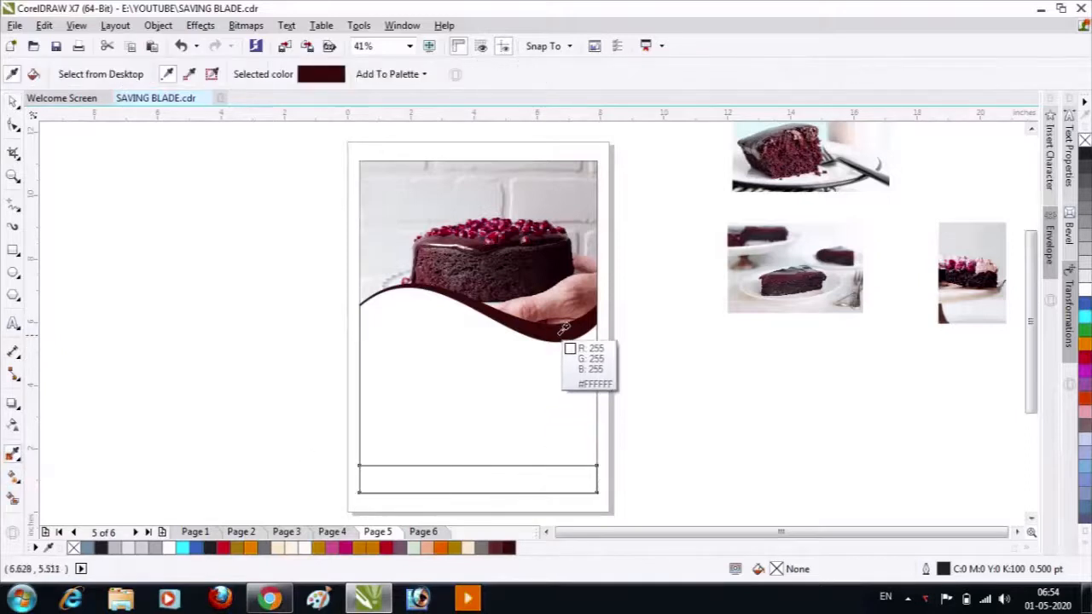
{"action": "left_click", "coordinate": [563, 328]}
{"action": "left_click", "coordinate": [486, 483]}
{"action": "key", "text": "space"}
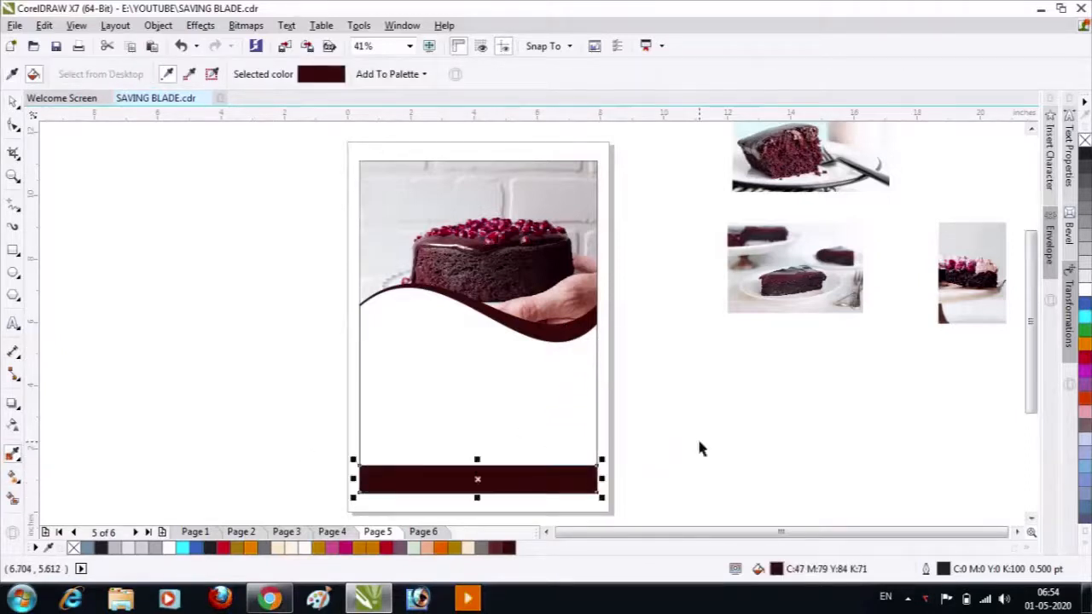
Remove the outline from the dark brown bottom strip.
{"action": "left_click", "coordinate": [699, 440]}
{"action": "left_click", "coordinate": [590, 473]}
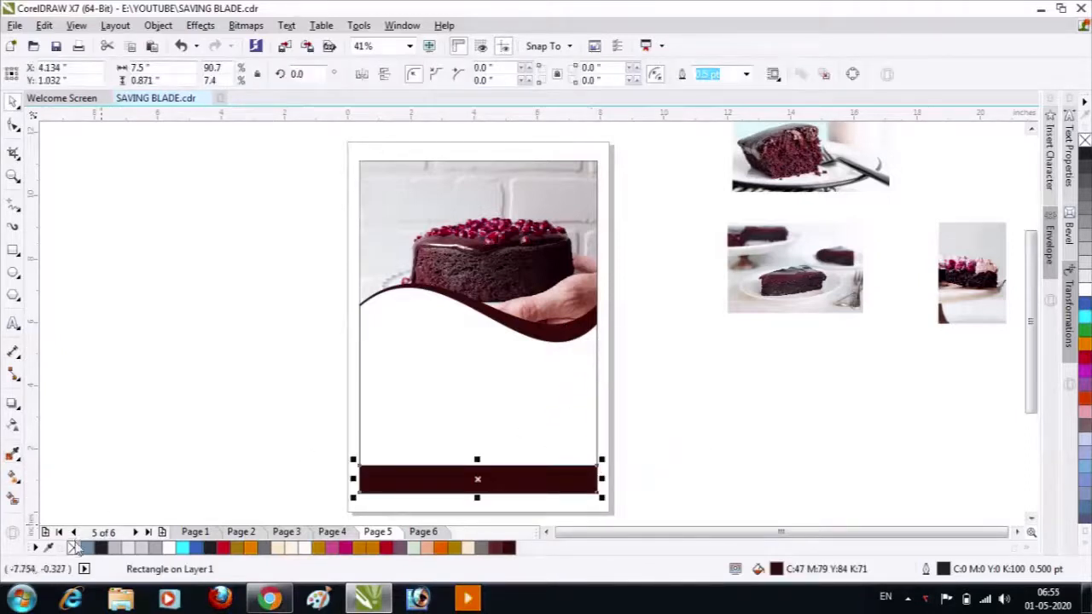
{"action": "left_click", "coordinate": [159, 468]}
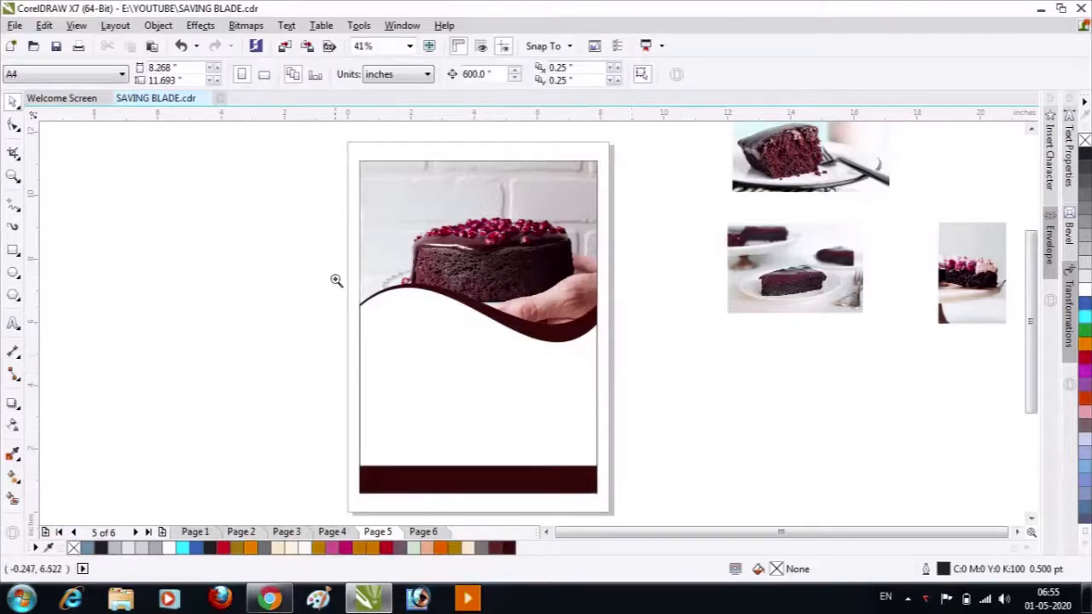
Draw a circle about 1.58 in across in the white area just above the bottom strip.
{"action": "left_click_drag", "start_coordinate": [334, 279], "coordinate": [634, 507]}
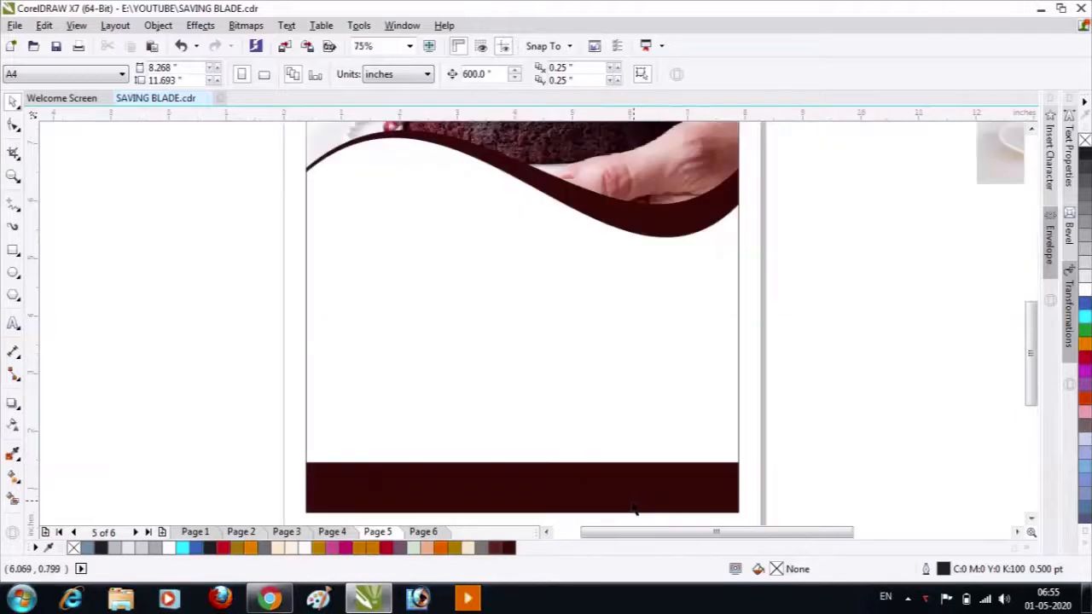
{"action": "left_click", "coordinate": [13, 273]}
{"action": "left_click_drag", "start_coordinate": [424, 372], "coordinate": [480, 422]}
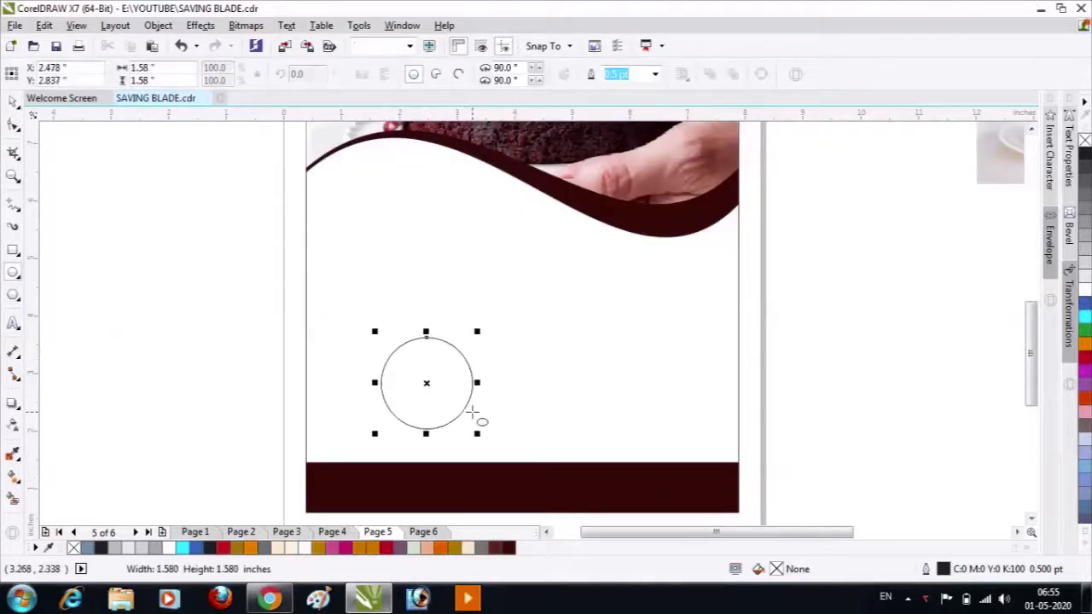
{"action": "left_click", "coordinate": [13, 101]}
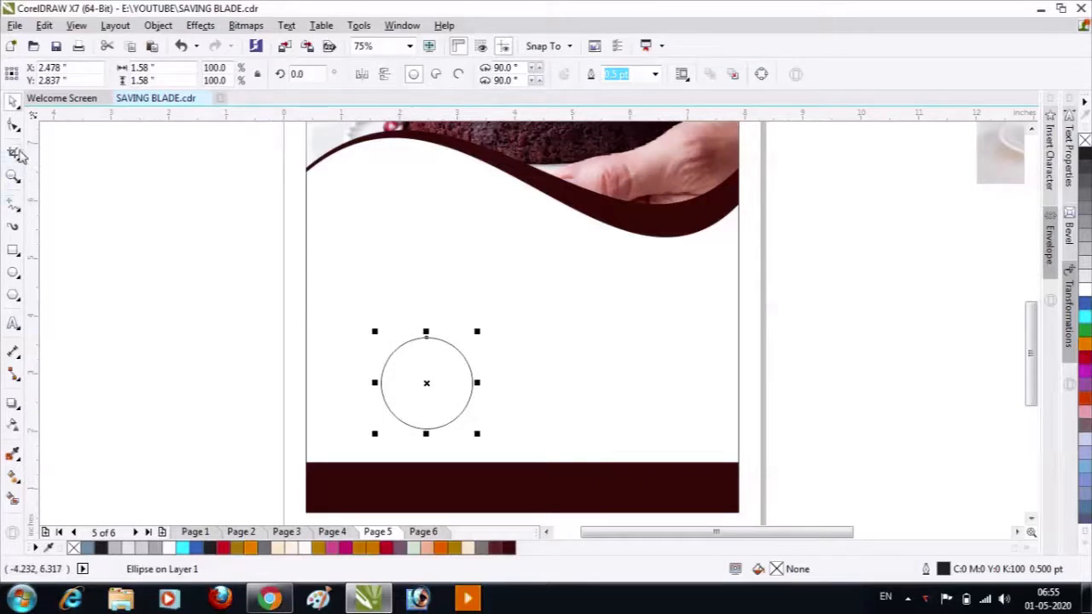
Try a push-and-pull distortion from the circle's top node and undo it.
{"action": "left_click", "coordinate": [13, 406]}
{"action": "left_click", "coordinate": [66, 458]}
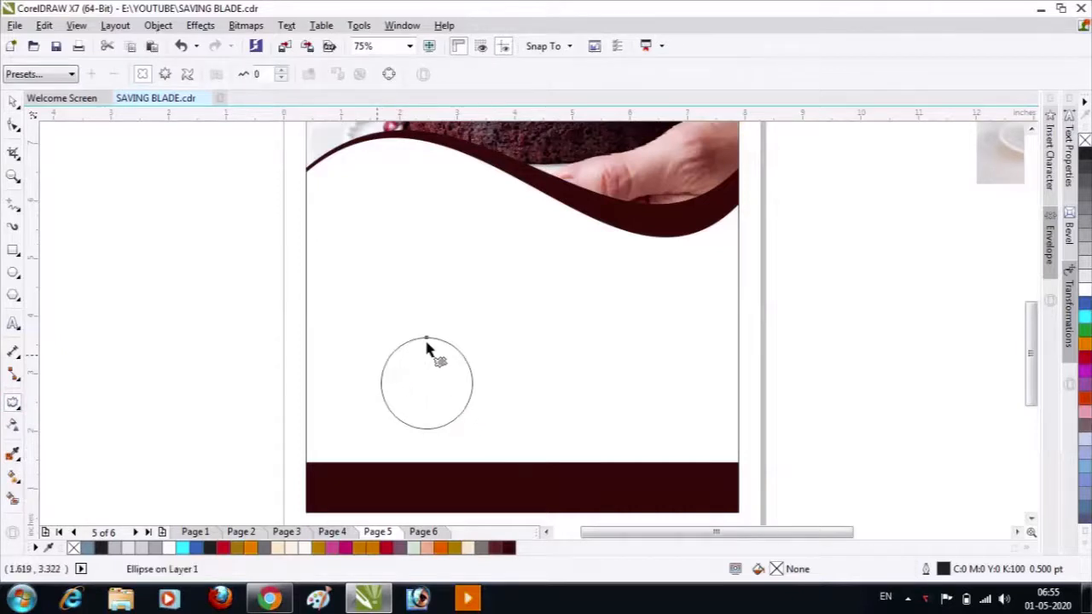
{"action": "left_click_drag", "start_coordinate": [424, 338], "coordinate": [419, 272]}
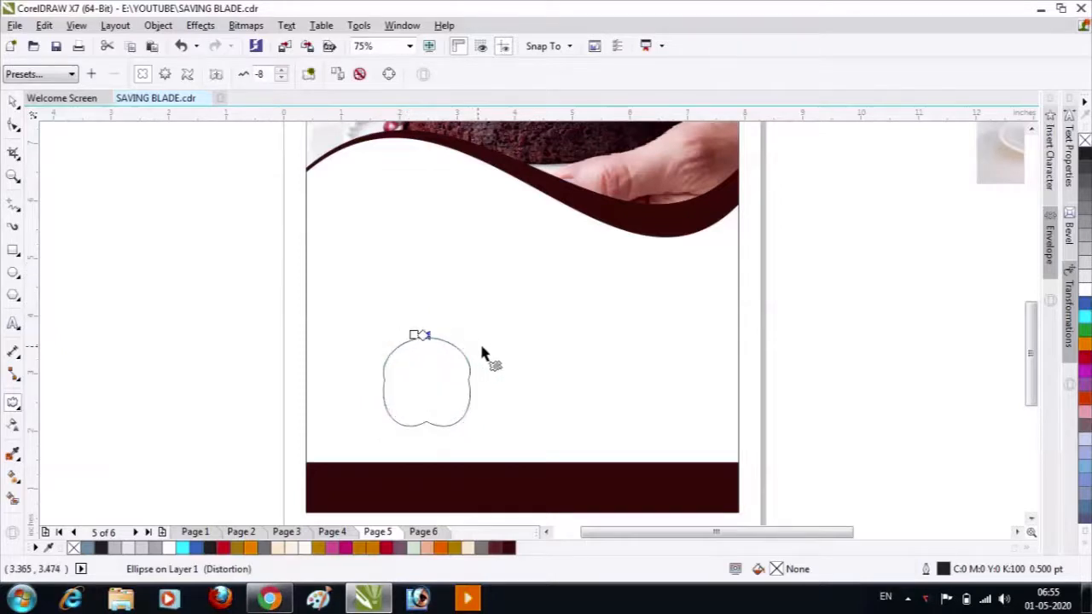
{"action": "key", "text": "ctrl+z"}
{"action": "key", "text": "space"}
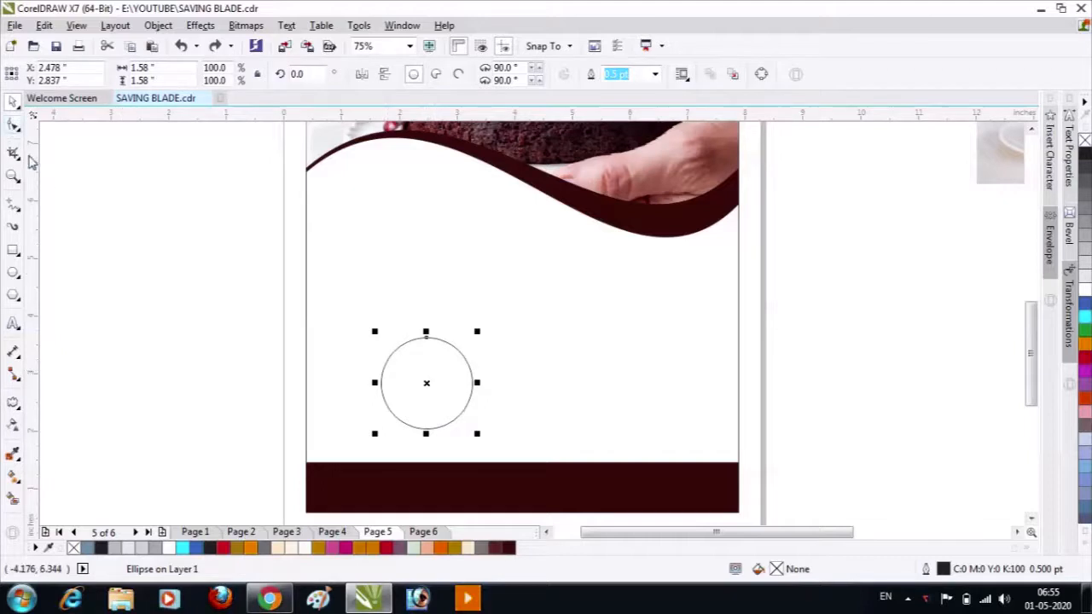
Convert the circle to curves and shift its four nodes into an irregular rounded blob about 1.76 by 1.71 in.
{"action": "left_click", "coordinate": [13, 125]}
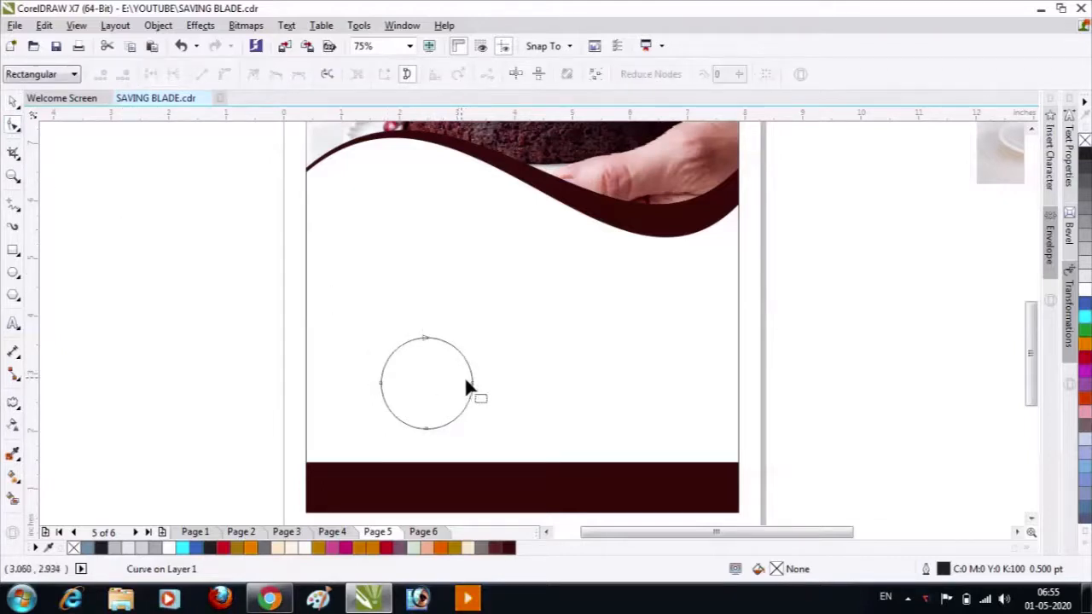
{"action": "mouse_move", "coordinate": [472, 383]}
{"action": "left_mouse_down"}
{"action": "mouse_move", "coordinate": [488, 391]}
{"action": "mouse_move", "coordinate": [478, 388]}
{"action": "left_mouse_up"}
{"action": "left_click_drag", "start_coordinate": [439, 437], "coordinate": [430, 435]}
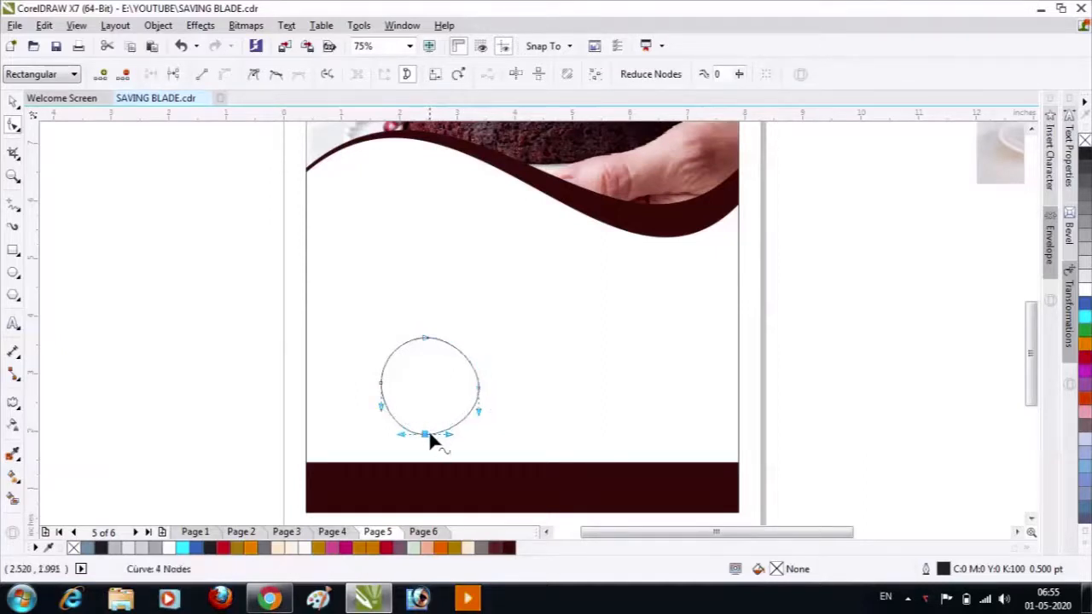
{"action": "left_click_drag", "start_coordinate": [423, 338], "coordinate": [437, 338]}
{"action": "mouse_move", "coordinate": [379, 385]}
{"action": "left_mouse_down"}
{"action": "mouse_move", "coordinate": [381, 376]}
{"action": "mouse_move", "coordinate": [379, 392]}
{"action": "left_mouse_up"}
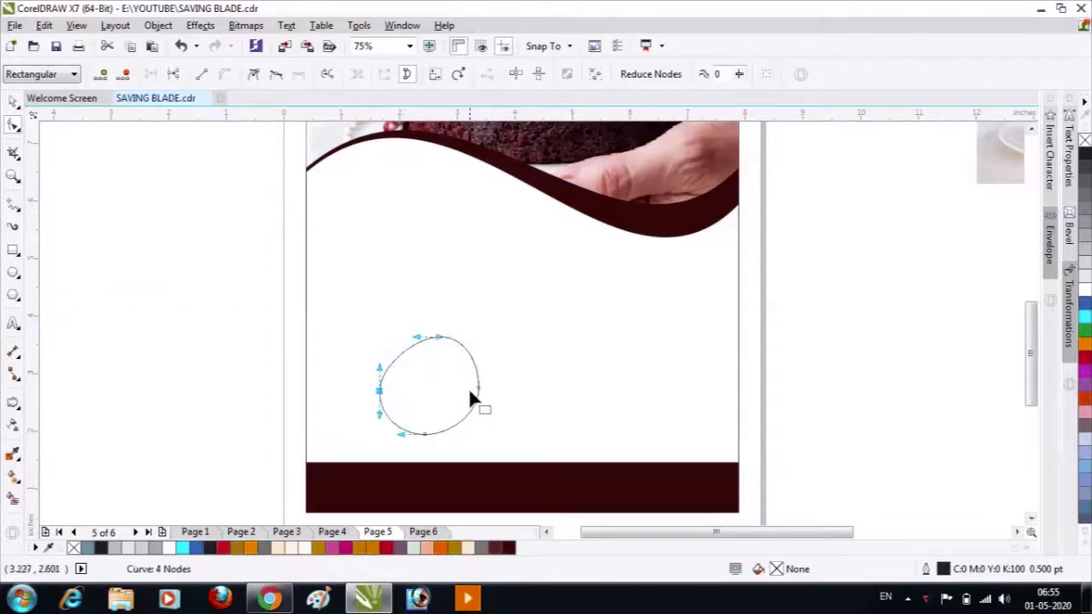
{"action": "mouse_move", "coordinate": [479, 388]}
{"action": "left_mouse_down"}
{"action": "mouse_move", "coordinate": [483, 377]}
{"action": "mouse_move", "coordinate": [480, 396]}
{"action": "left_mouse_up"}
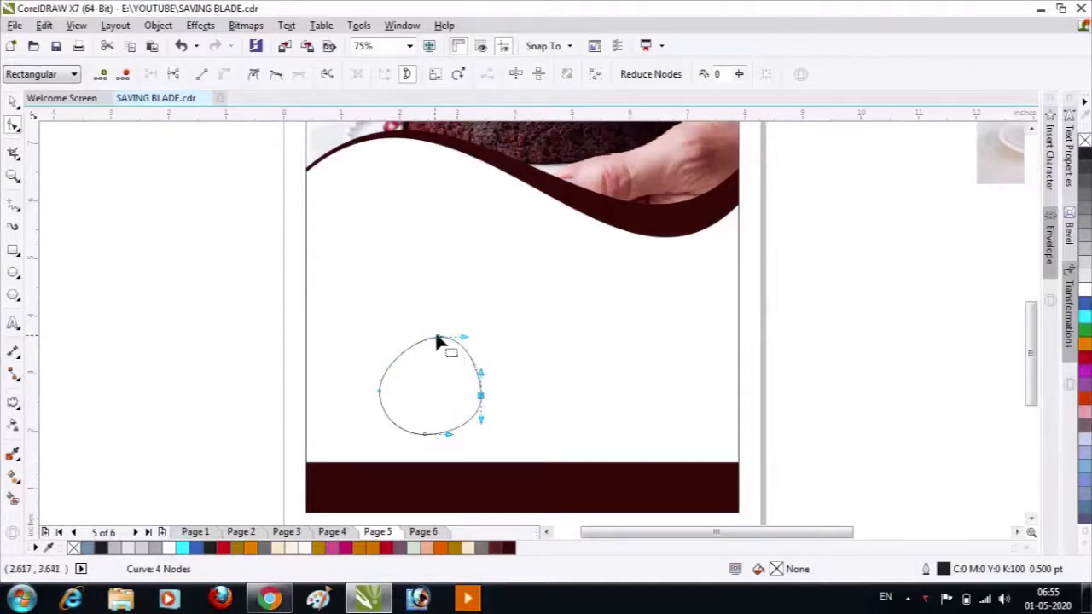
{"action": "left_click_drag", "start_coordinate": [435, 338], "coordinate": [436, 335]}
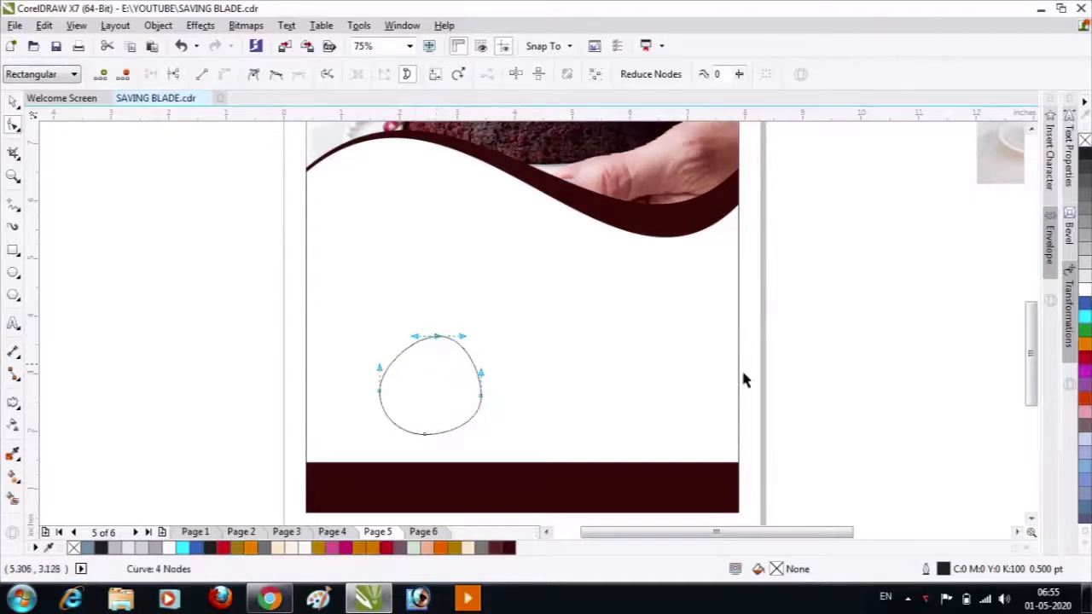
{"action": "key", "text": "space"}
{"action": "left_click", "coordinate": [709, 406]}
Duplicate the blob sideways and repeat the copy to form a row of three, spaced about 2.58 in apart.
{"action": "key", "text": "F3"}
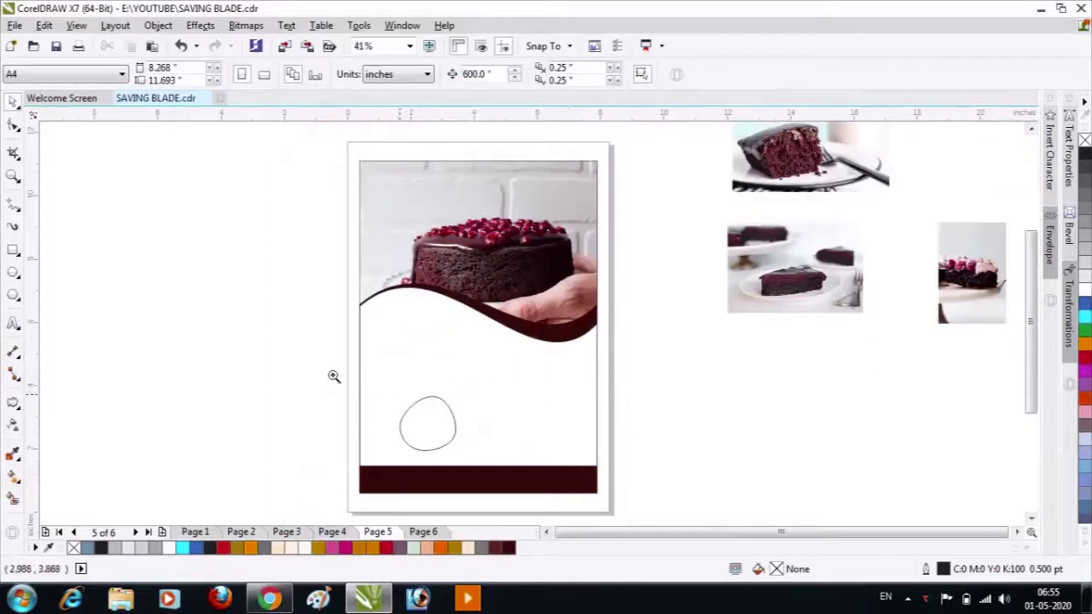
{"action": "left_click_drag", "start_coordinate": [330, 372], "coordinate": [644, 490]}
{"action": "left_click", "coordinate": [683, 493]}
{"action": "left_click", "coordinate": [361, 314]}
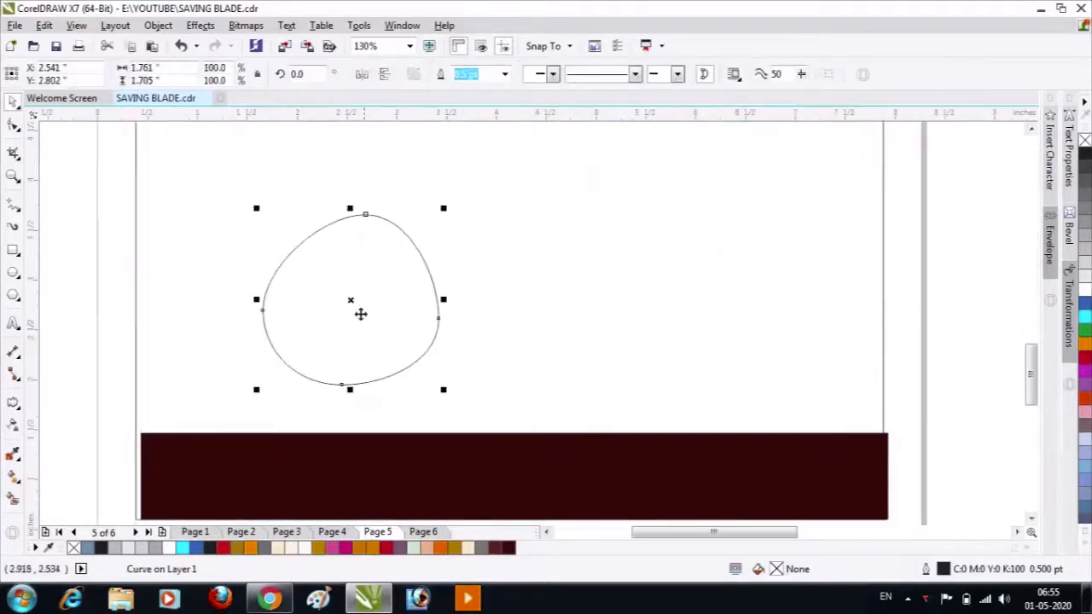
{"action": "key", "text": "ctrl+z"}
{"action": "left_click_drag", "start_coordinate": [365, 298], "coordinate": [549, 269]}
{"action": "key", "text": "space"}
{"action": "key", "text": "space"}
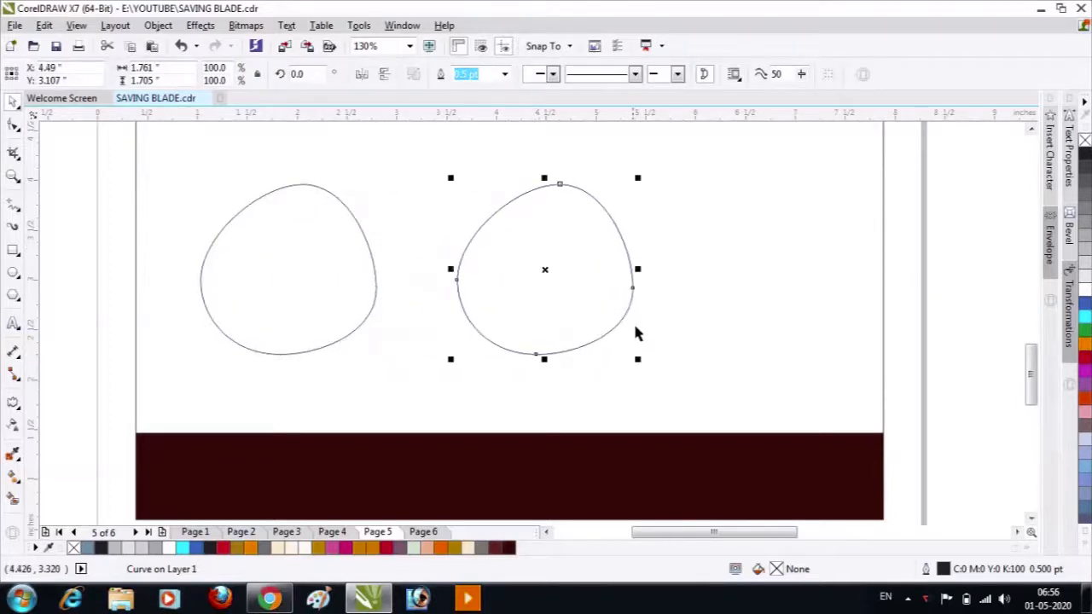
{"action": "key", "text": "ctrl+r"}
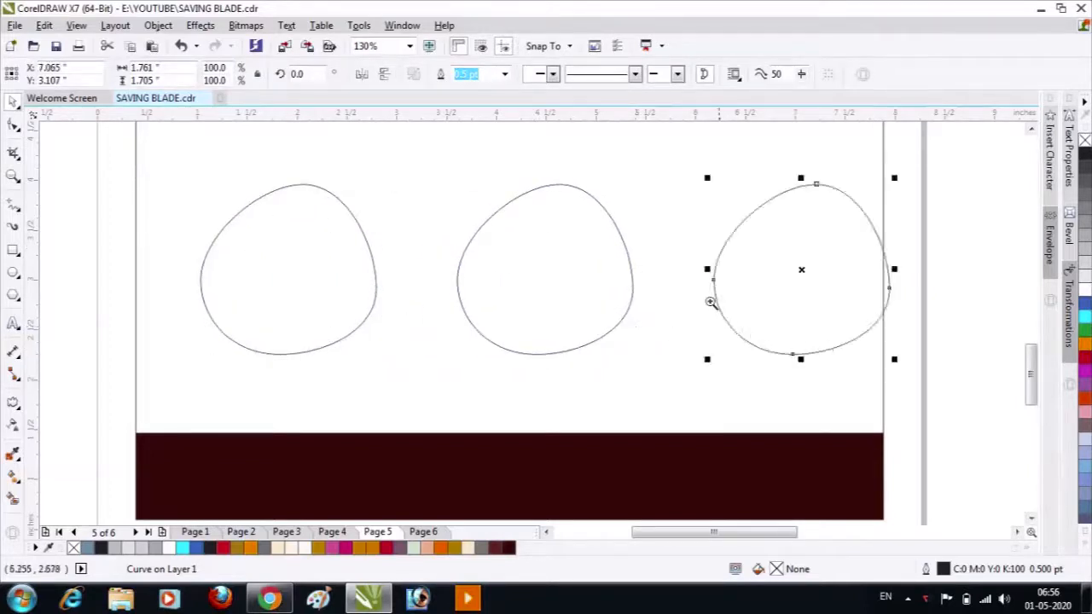
{"action": "key", "text": "F4"}
{"action": "left_click_drag", "start_coordinate": [639, 371], "coordinate": [384, 460]}
{"action": "left_click", "coordinate": [385, 460]}
{"action": "left_click_drag", "start_coordinate": [654, 360], "coordinate": [372, 459]}
{"action": "left_click", "coordinate": [377, 460]}
{"action": "key", "text": "ctrl+z"}
{"action": "left_click", "coordinate": [644, 359]}
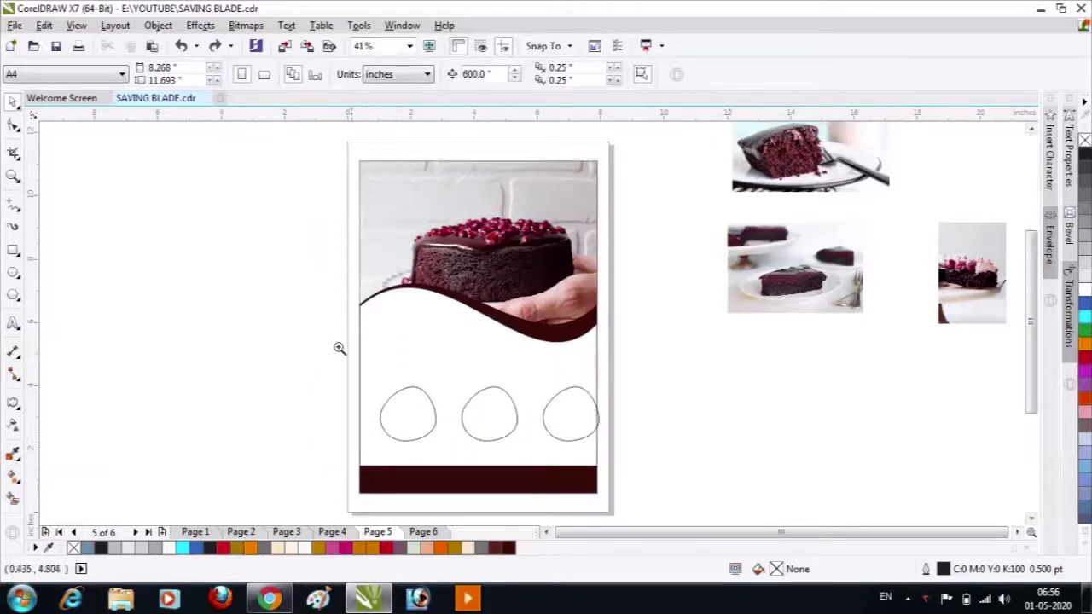
Shift the row of three blobs sideways so it sits centred within the page frame.
{"action": "left_click_drag", "start_coordinate": [341, 348], "coordinate": [679, 476]}
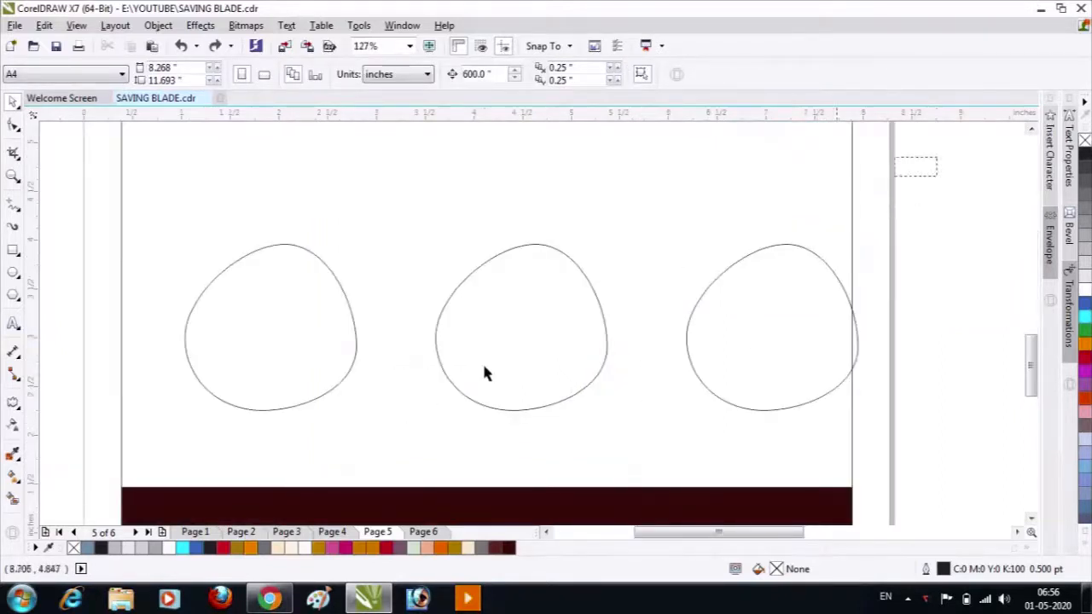
{"action": "left_click_drag", "start_coordinate": [887, 167], "coordinate": [150, 375]}
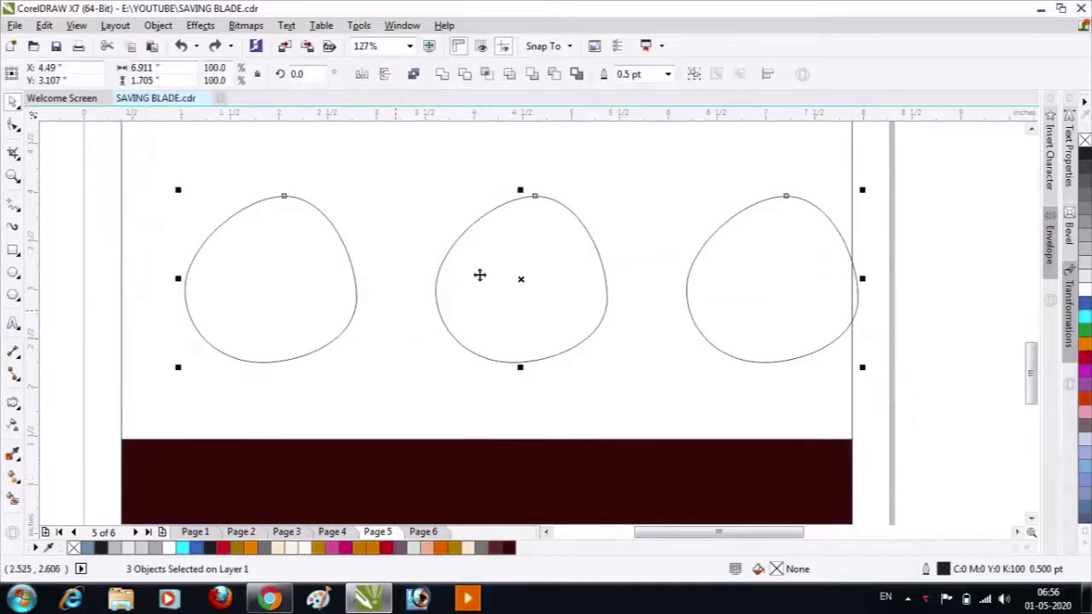
{"action": "left_click_drag", "start_coordinate": [524, 279], "coordinate": [487, 281]}
PowerClip the photo showing several plated cake slices inside the left blob.
{"action": "scroll", "coordinate": [623, 295], "scroll_direction": "down", "scroll_amount": 5}
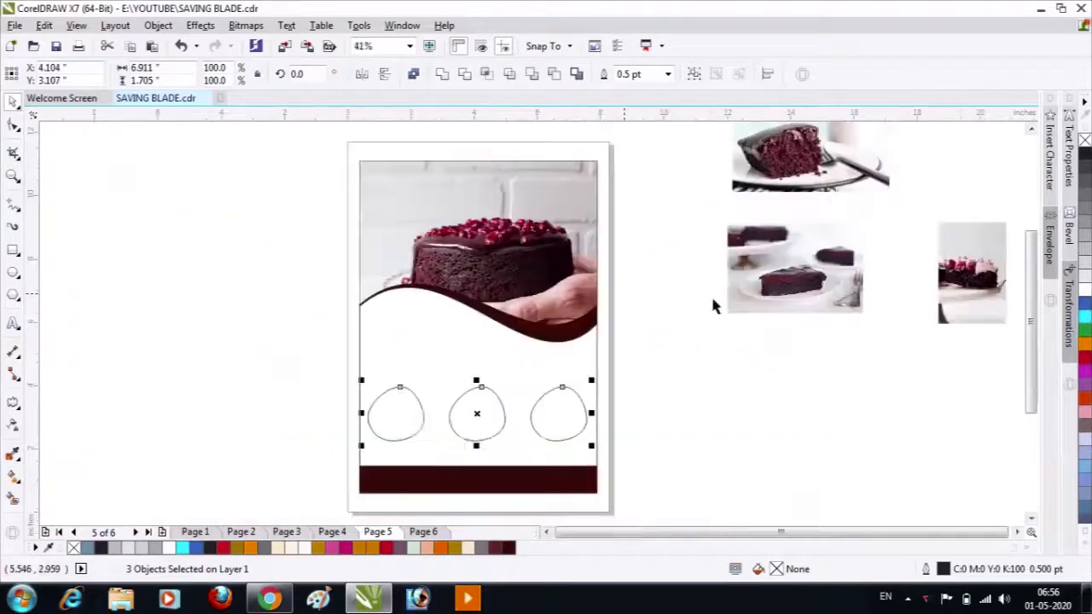
{"action": "left_click", "coordinate": [773, 340]}
{"action": "left_click", "coordinate": [806, 278]}
{"action": "right_click", "coordinate": [806, 278]}
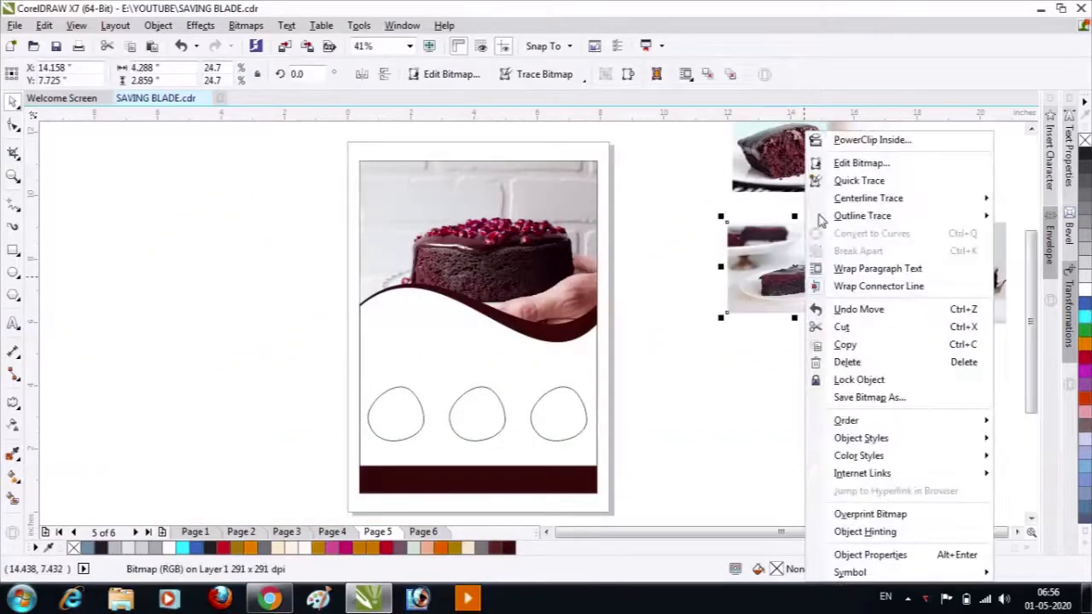
{"action": "left_click", "coordinate": [871, 140]}
{"action": "left_click", "coordinate": [401, 428]}
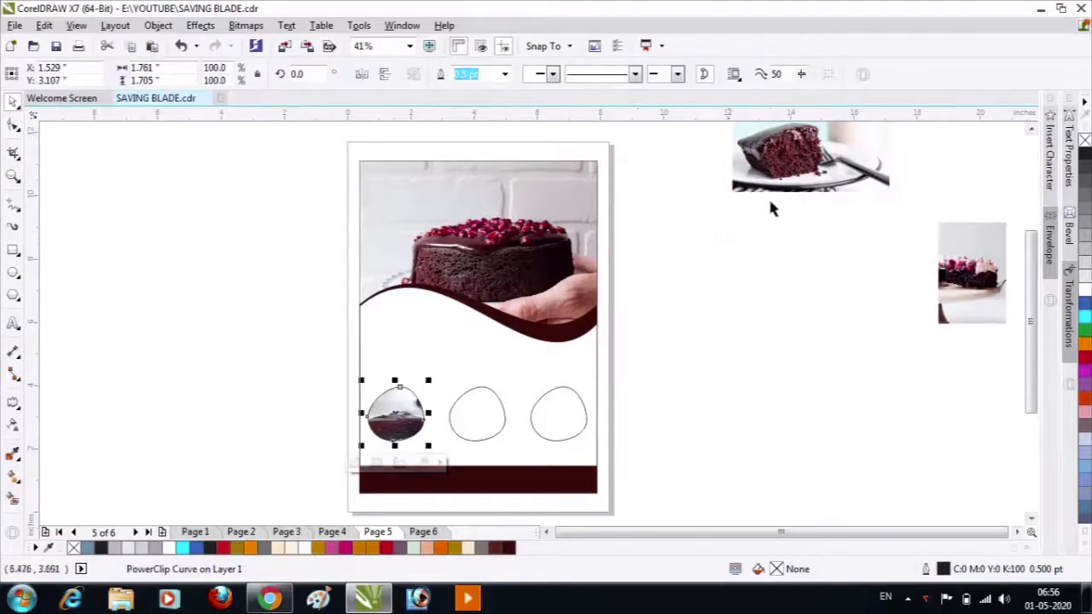
PowerClip the photo of the red cake slice with a fork inside the middle blob.
{"action": "left_click", "coordinate": [775, 137]}
{"action": "right_click", "coordinate": [774, 134]}
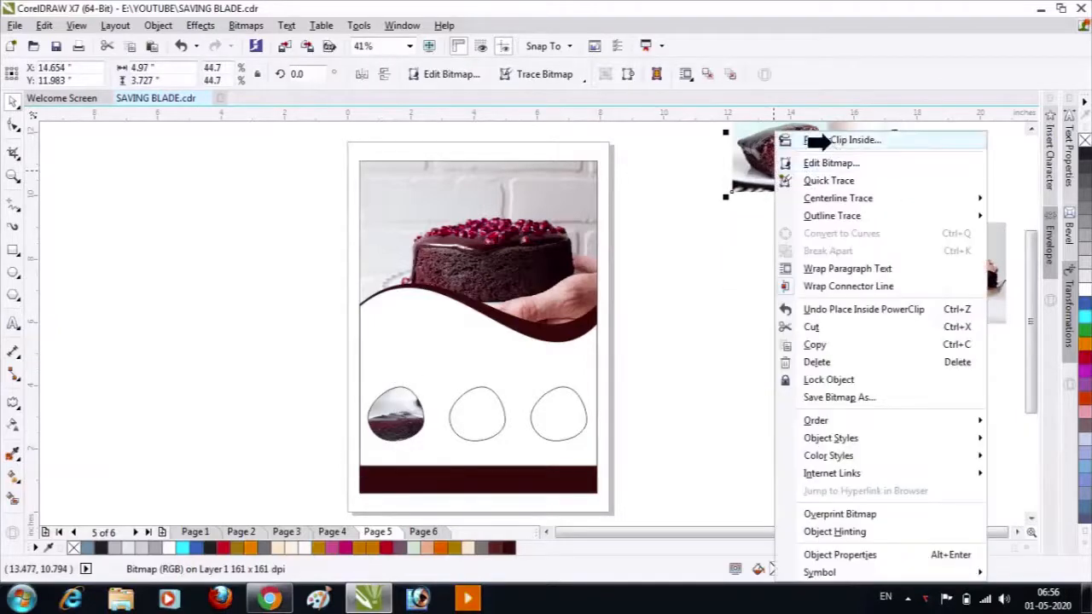
{"action": "left_click", "coordinate": [829, 140]}
{"action": "left_click", "coordinate": [474, 416]}
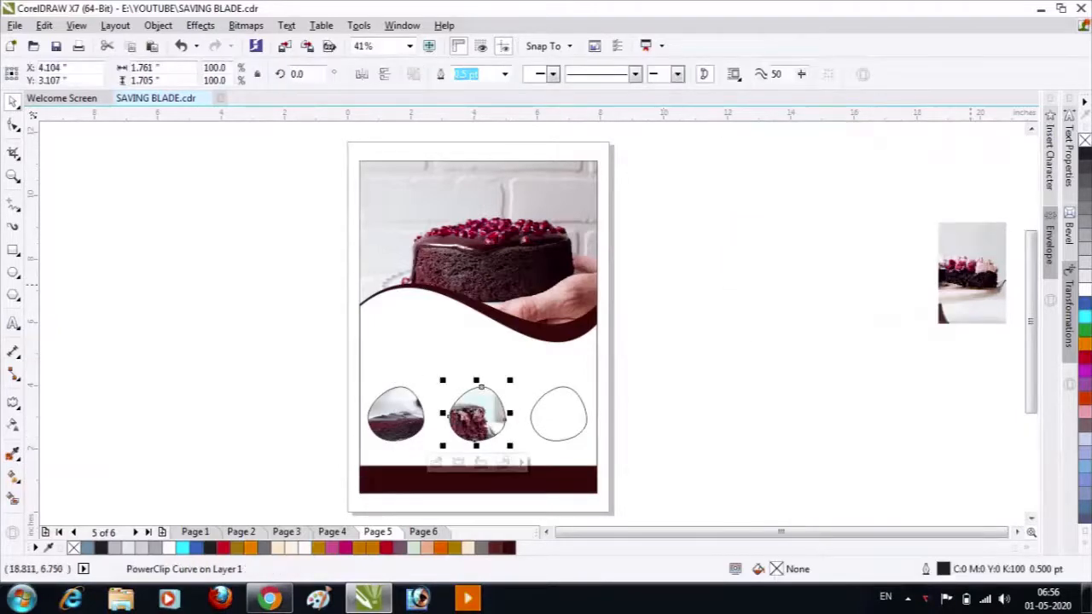
PowerClip the photo of the berry-topped cake slice inside the right blob.
{"action": "left_click", "coordinate": [973, 268]}
{"action": "right_click", "coordinate": [972, 268]}
{"action": "left_click", "coordinate": [829, 141]}
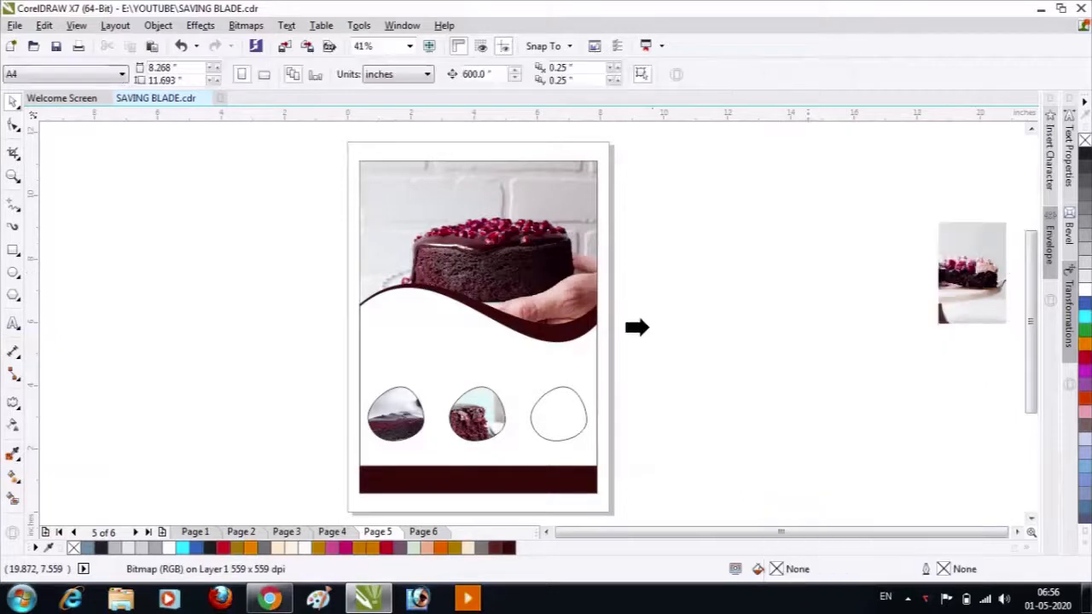
{"action": "left_click", "coordinate": [558, 414]}
Edit the right blob's clipped photo, shrinking it to about 1.83 by 2.74 in around its centre.
{"action": "left_click", "coordinate": [516, 461]}
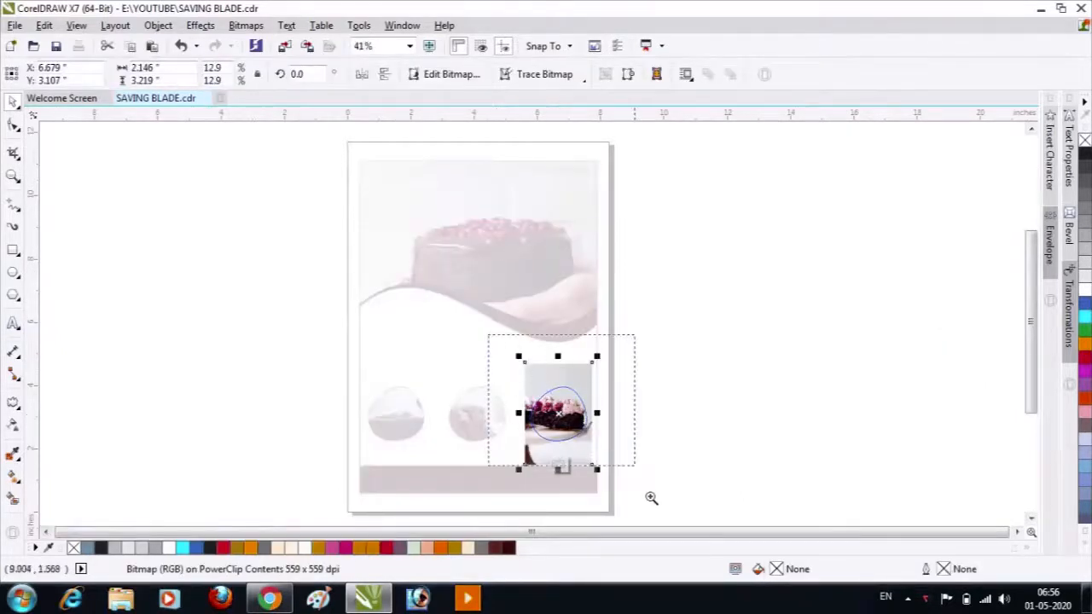
{"action": "scroll", "coordinate": [636, 346], "scroll_direction": "up", "scroll_amount": 3}
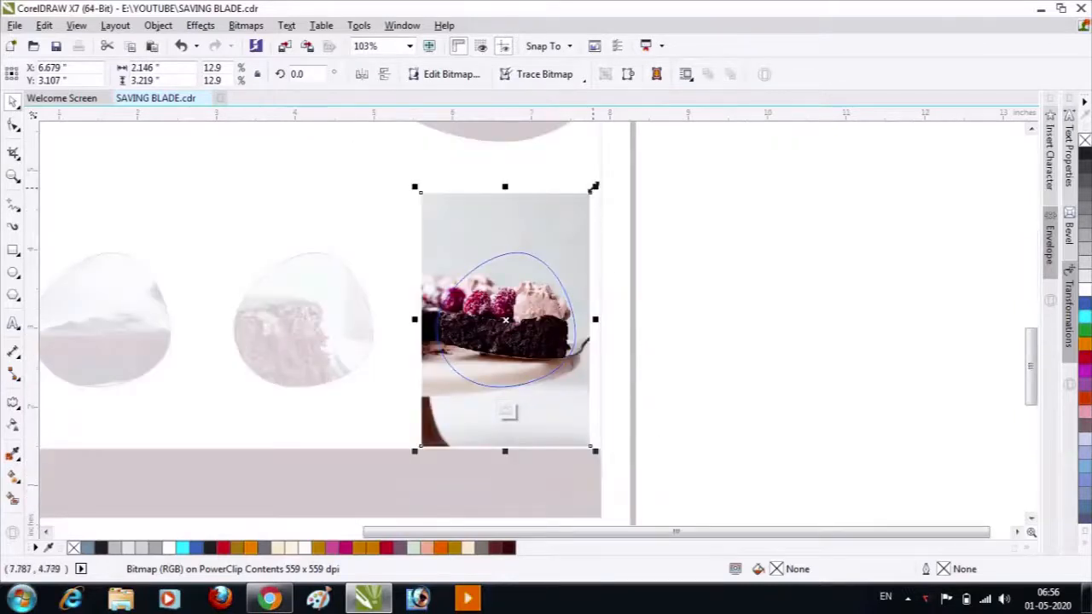
{"action": "left_click_drag", "start_coordinate": [594, 188], "coordinate": [580, 182]}
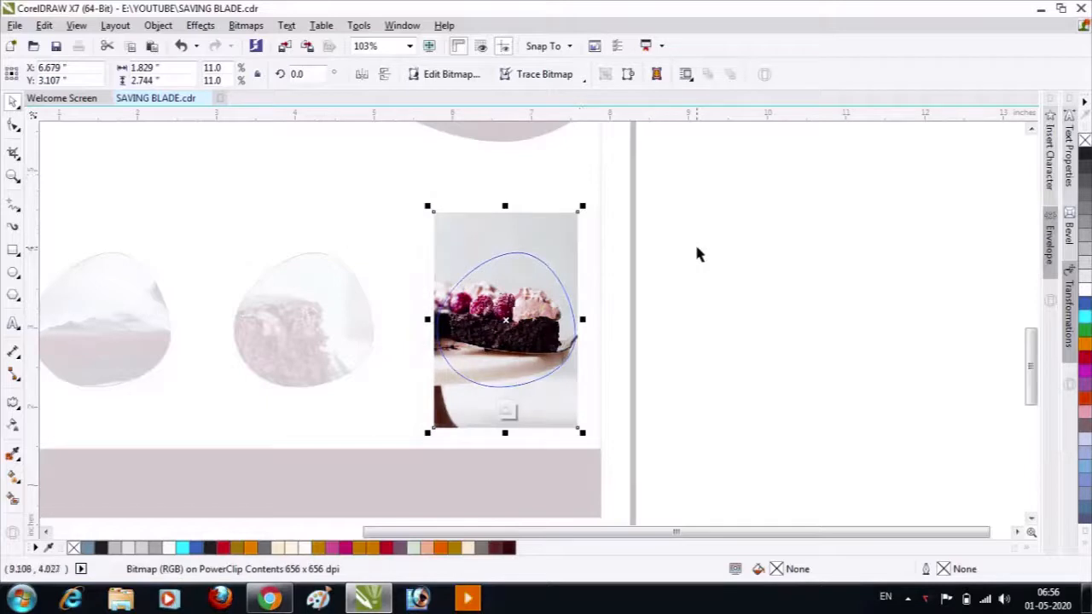
{"action": "left_click", "coordinate": [697, 248], "text": "ctrl"}
Scale the middle blob's clipped photo to about 2.67 by 2.0 in and reposition it so the cake slice fits the shape.
{"action": "left_click", "coordinate": [277, 276]}
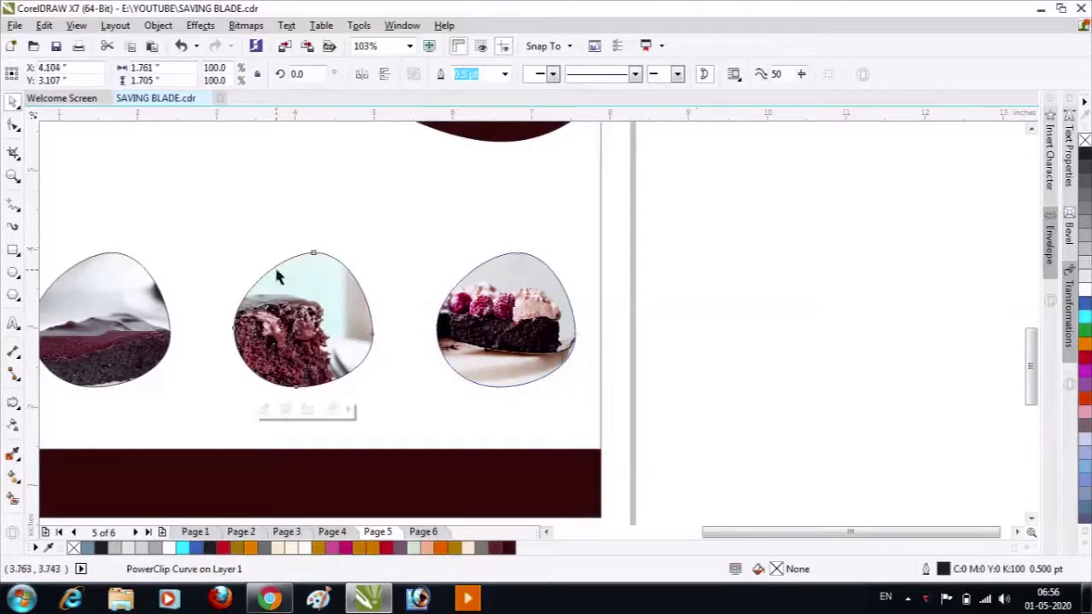
{"action": "left_click", "coordinate": [281, 271], "text": "ctrl"}
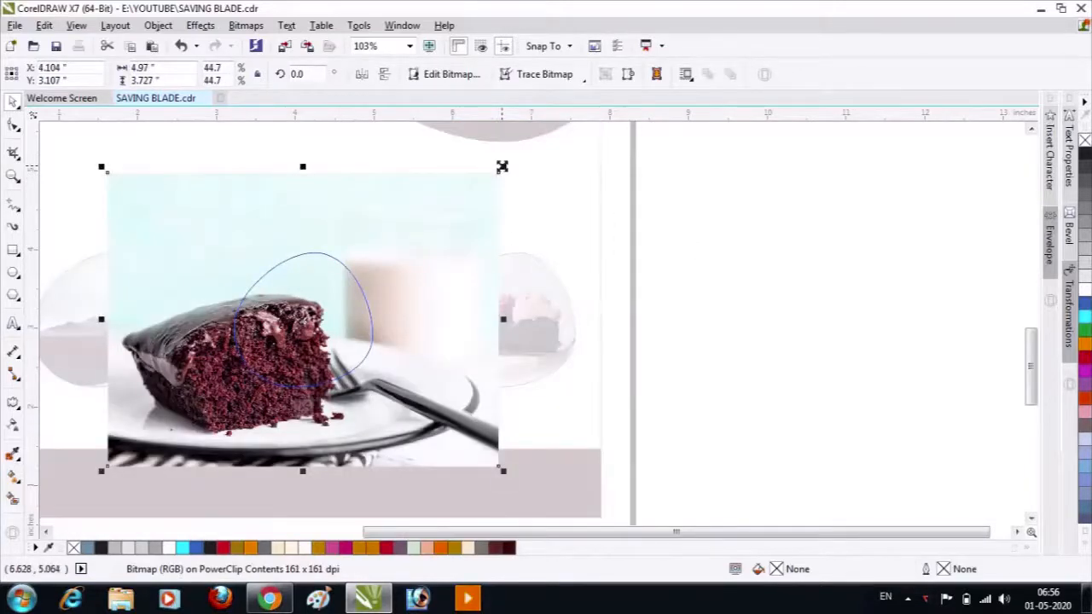
{"action": "left_click_drag", "start_coordinate": [503, 166], "coordinate": [390, 232]}
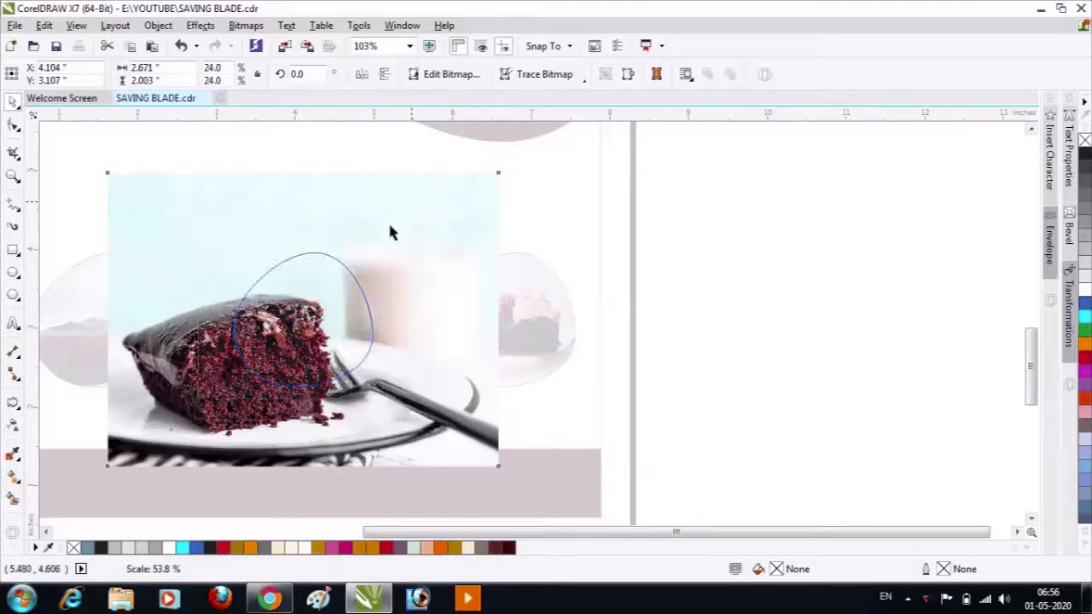
{"action": "left_click_drag", "start_coordinate": [325, 323], "coordinate": [343, 320]}
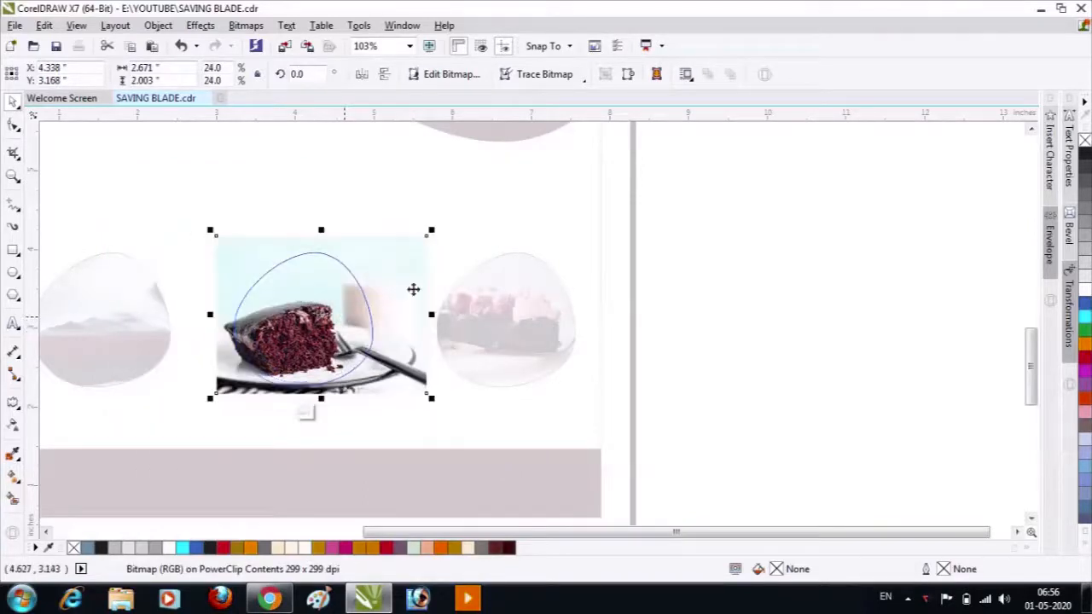
{"action": "left_click", "coordinate": [693, 285], "text": "ctrl"}
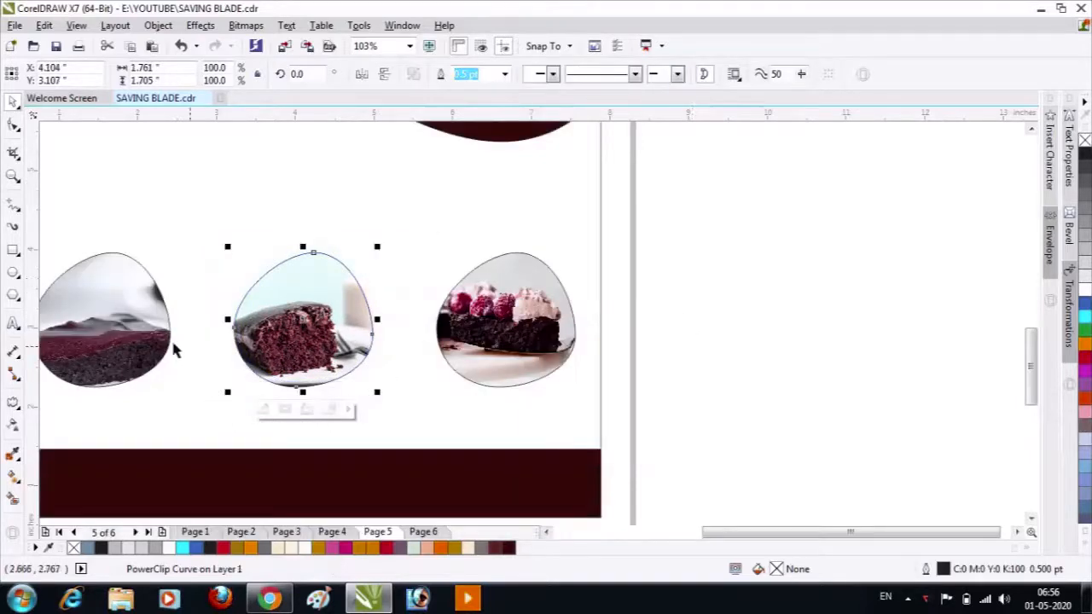
Edit the left blob's clipped photo, shrinking it around its centre to about 2.88 by 1.92 in, and finish editing.
{"action": "left_click", "coordinate": [116, 330]}
{"action": "left_click", "coordinate": [116, 330], "text": "ctrl"}
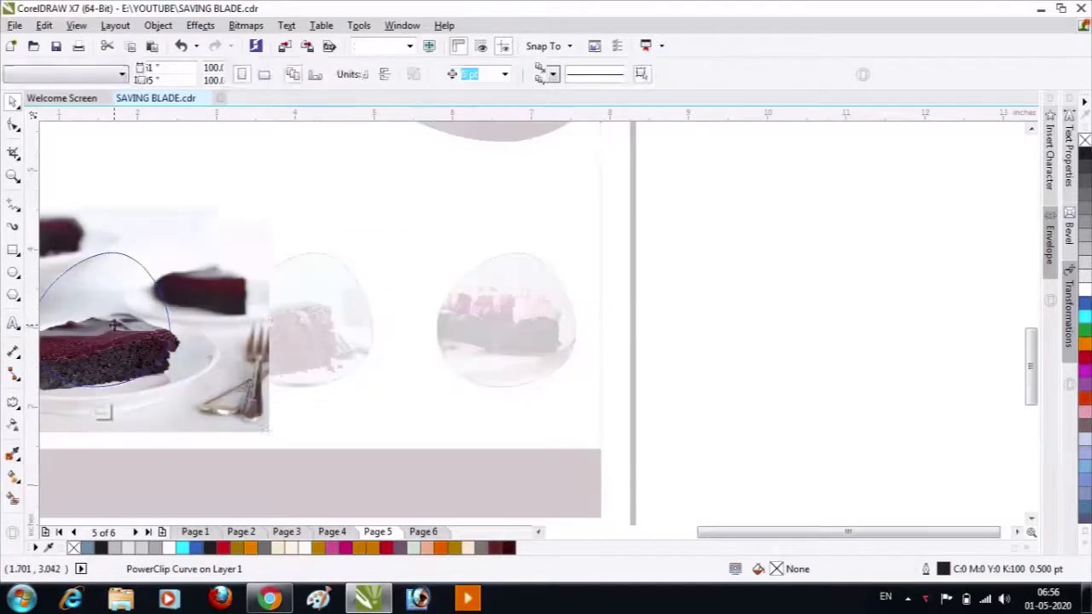
{"action": "left_click", "coordinate": [271, 210]}
{"action": "left_click", "coordinate": [248, 219]}
{"action": "left_click", "coordinate": [268, 212]}
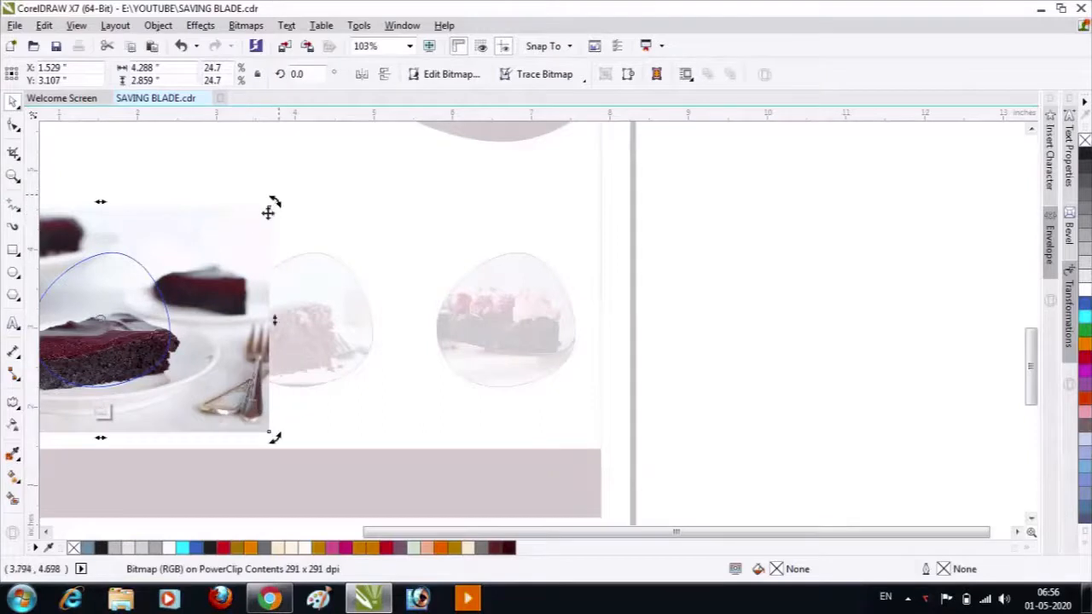
{"action": "left_click", "coordinate": [269, 213]}
{"action": "left_click", "coordinate": [269, 212]}
{"action": "left_click_drag", "start_coordinate": [272, 206], "coordinate": [220, 223]}
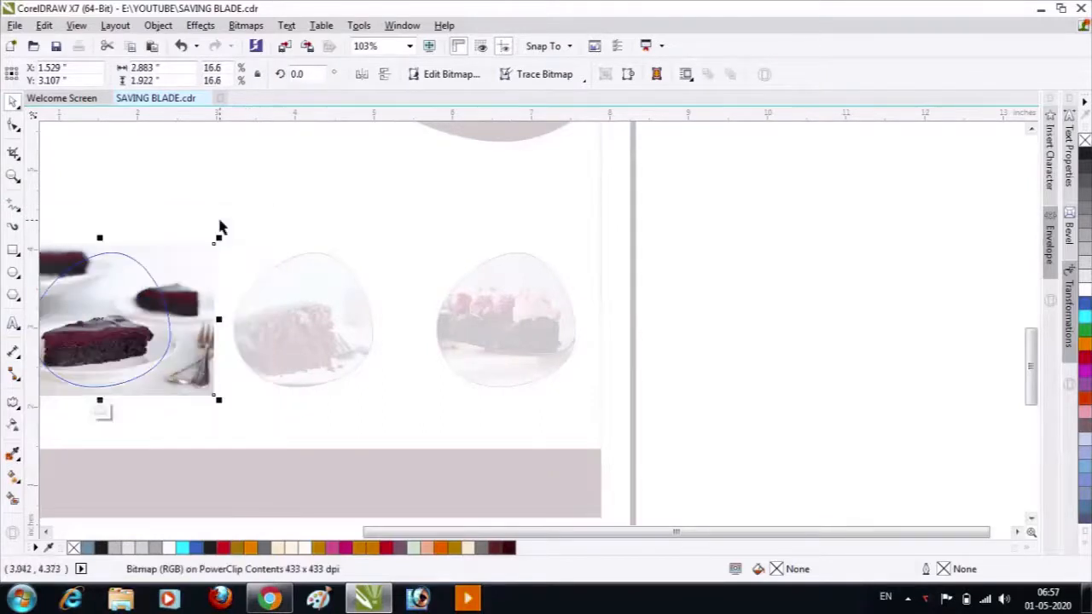
{"action": "left_click", "coordinate": [337, 268], "text": "ctrl"}
{"action": "left_click", "coordinate": [715, 278]}
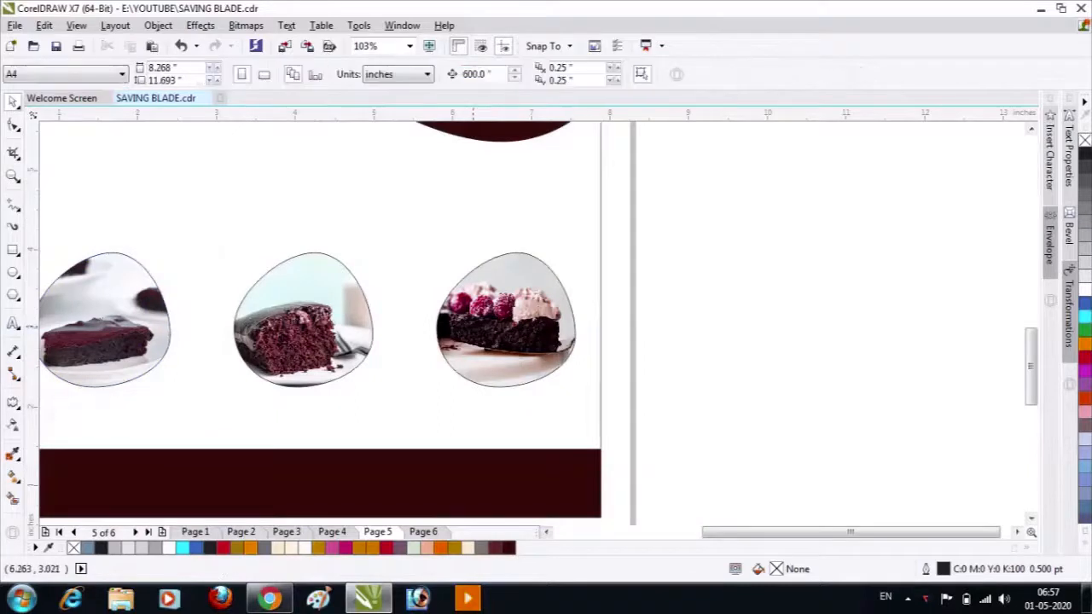
Shift the left and right photo blobs slightly inward toward the middle one, keeping all three at the same height.
{"action": "key", "text": "F3"}
{"action": "key", "text": "F2"}
{"action": "left_click_drag", "start_coordinate": [327, 359], "coordinate": [650, 478]}
{"action": "left_click_drag", "start_coordinate": [86, 215], "coordinate": [372, 407]}
{"action": "left_click_drag", "start_coordinate": [239, 325], "coordinate": [250, 325]}
{"action": "left_click_drag", "start_coordinate": [920, 202], "coordinate": [659, 425]}
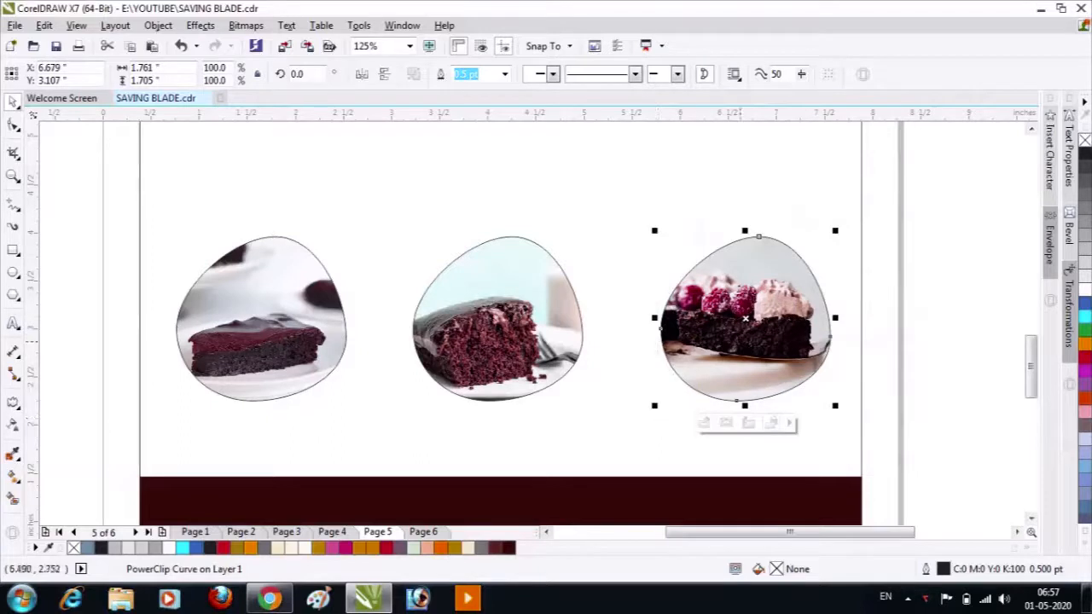
{"action": "left_click_drag", "start_coordinate": [740, 348], "coordinate": [733, 348]}
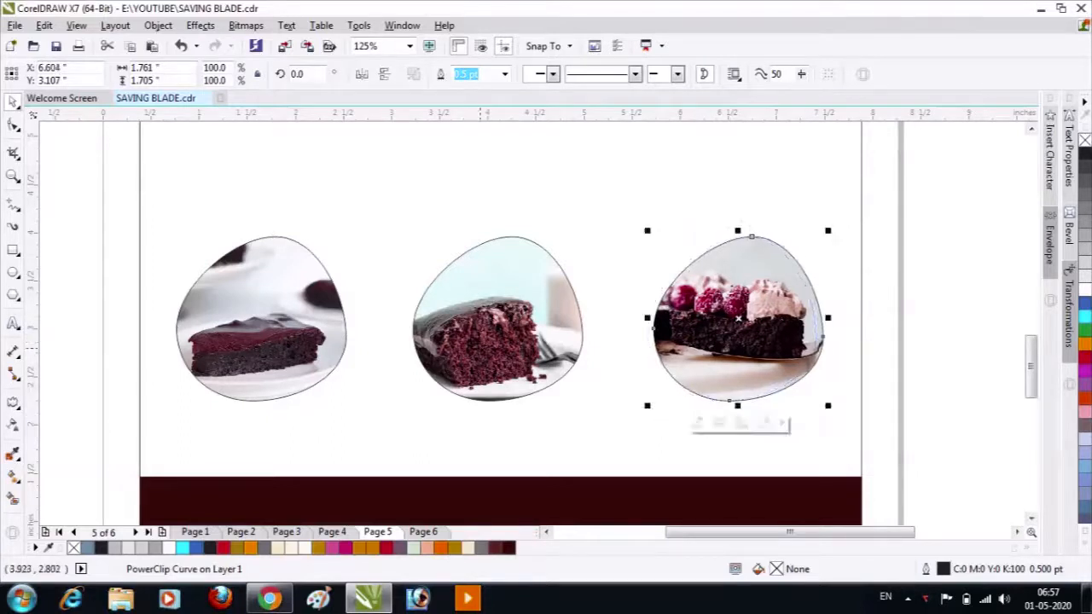
Duplicate the left blob scaled to about 1.917 by 1.857 in around its centre, remove the copy's photo, and set its frame type to None.
{"action": "left_click", "coordinate": [281, 341]}
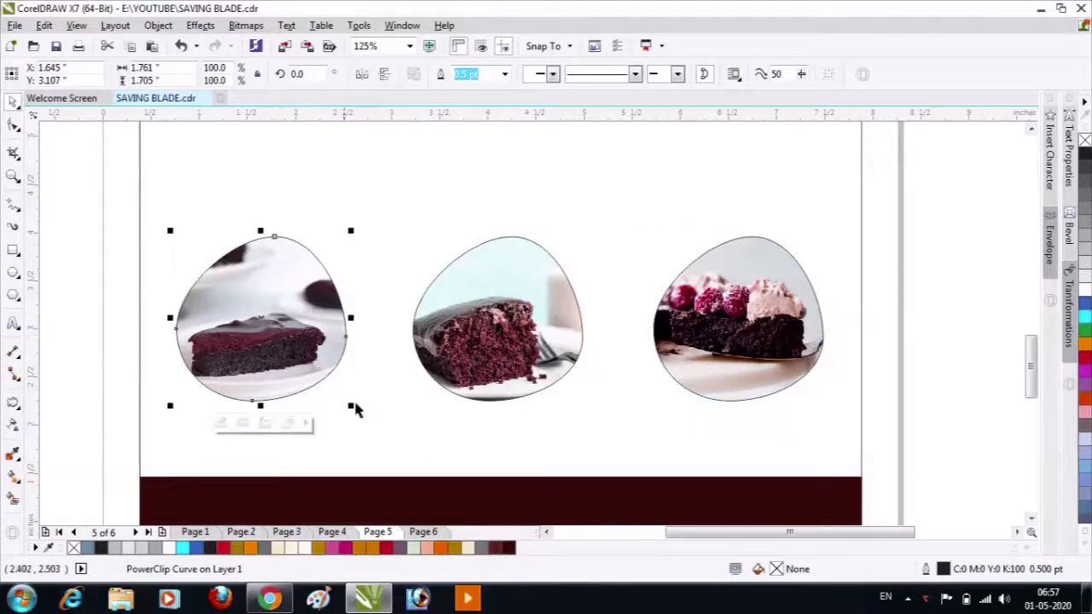
{"action": "mouse_move", "coordinate": [352, 407]}
{"action": "left_mouse_down"}
{"action": "mouse_move", "coordinate": [365, 427]}
{"action": "mouse_move", "coordinate": [358, 411]}
{"action": "left_mouse_up"}
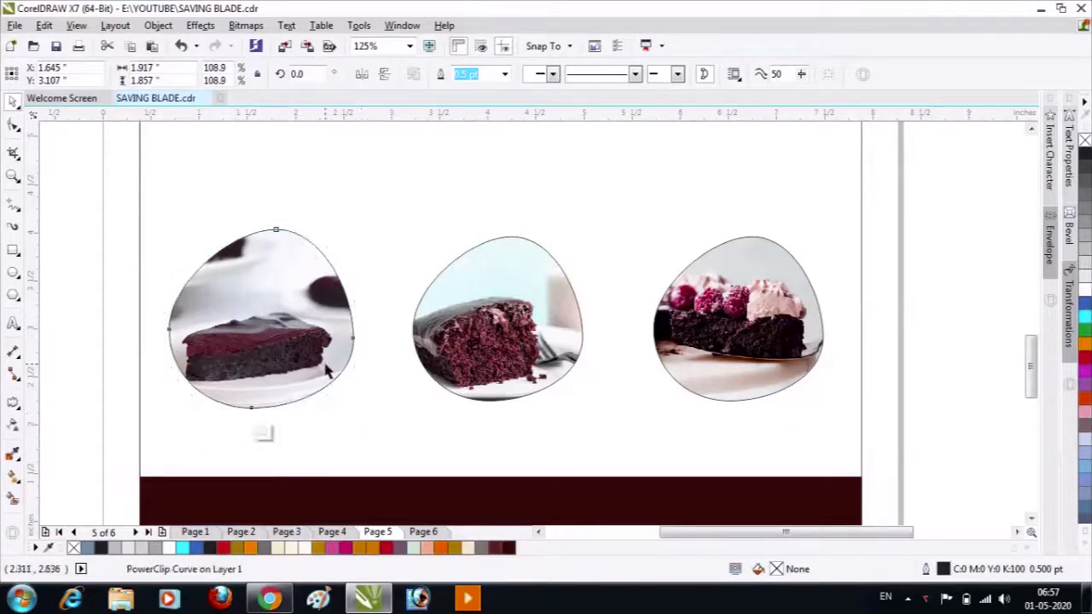
{"action": "left_click", "coordinate": [325, 365], "text": "ctrl"}
{"action": "left_click", "coordinate": [402, 241], "text": "ctrl"}
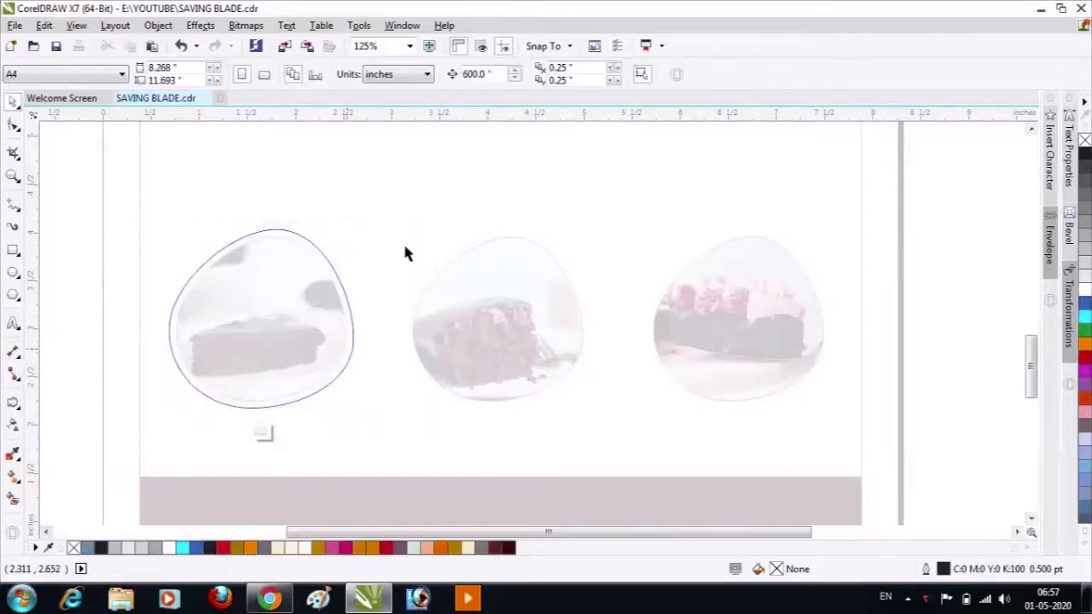
{"action": "right_click", "coordinate": [327, 250]}
{"action": "mouse_move", "coordinate": [431, 124]}
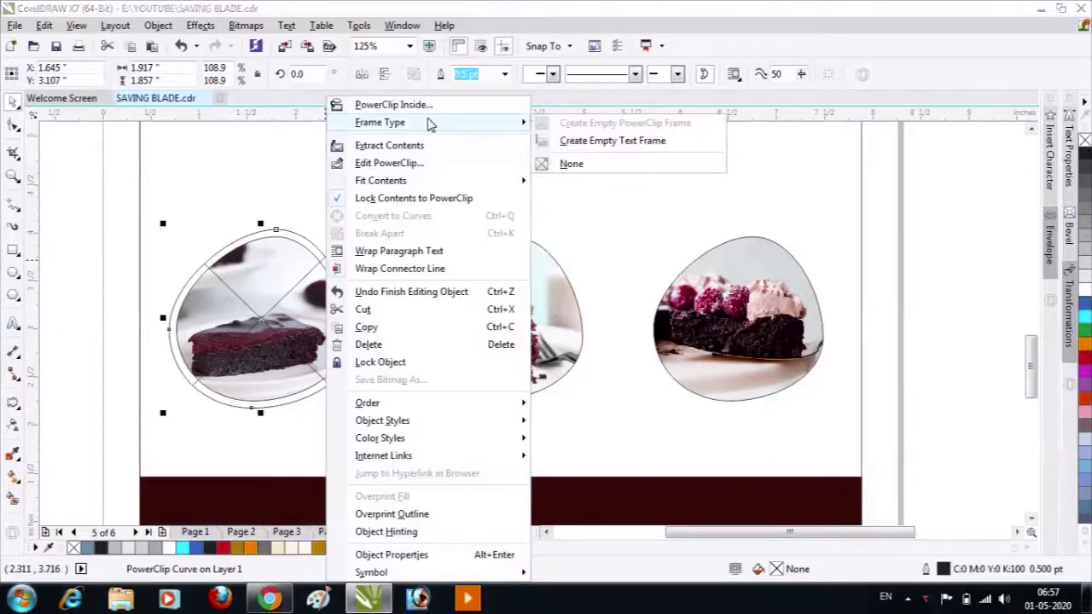
{"action": "left_click", "coordinate": [584, 162]}
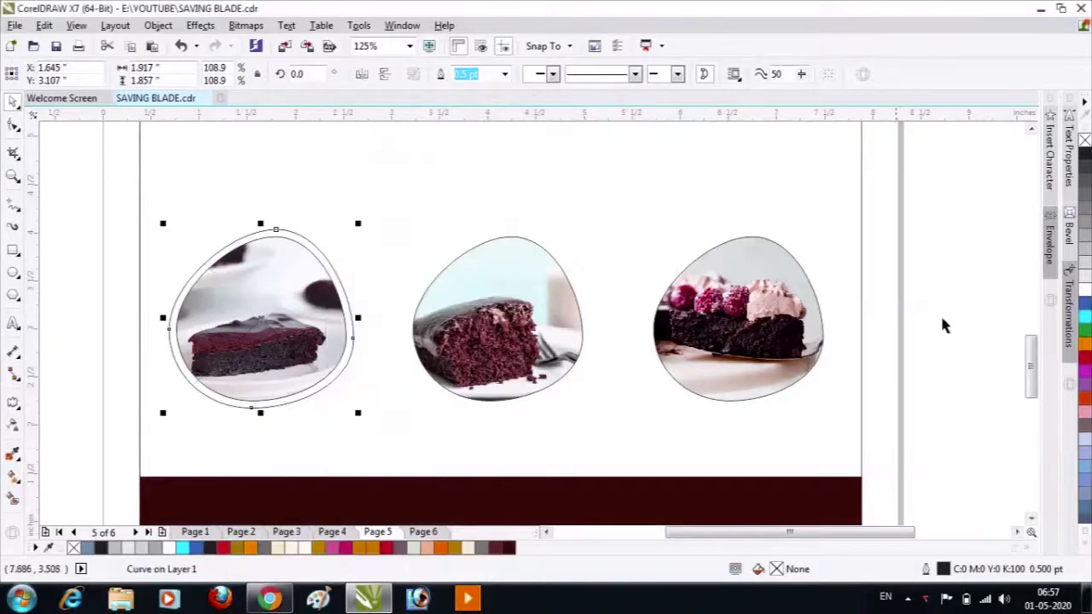
Give the larger curve around the left blob a dark brown 1.5 pt outline, placed behind the fill and scaling with the object.
{"action": "left_click", "coordinate": [344, 253]}
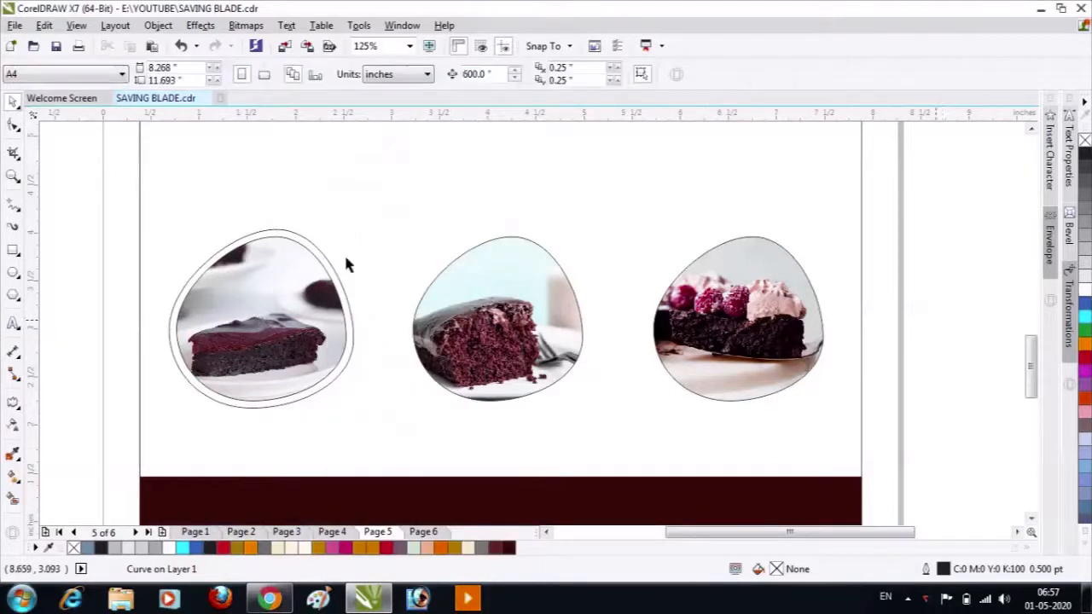
{"action": "left_click", "coordinate": [300, 243]}
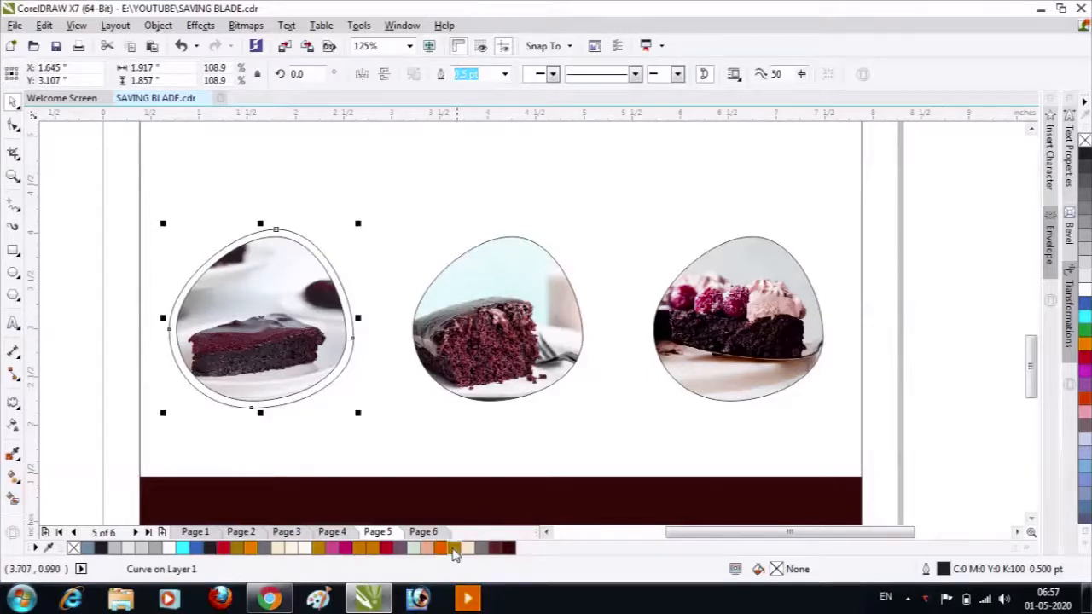
{"action": "right_click", "coordinate": [508, 549]}
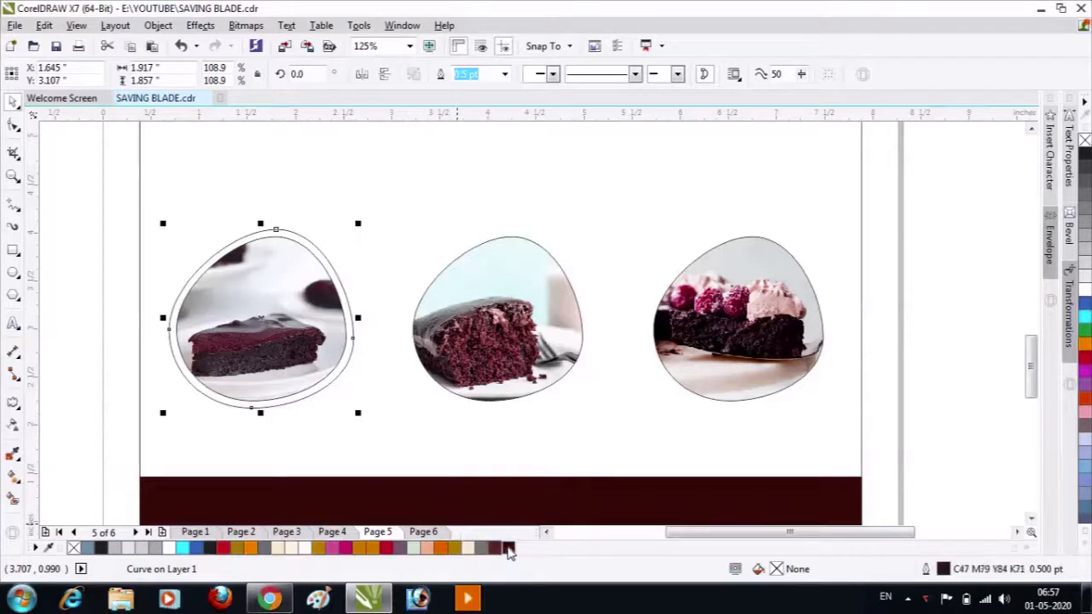
{"action": "double_click", "coordinate": [983, 577]}
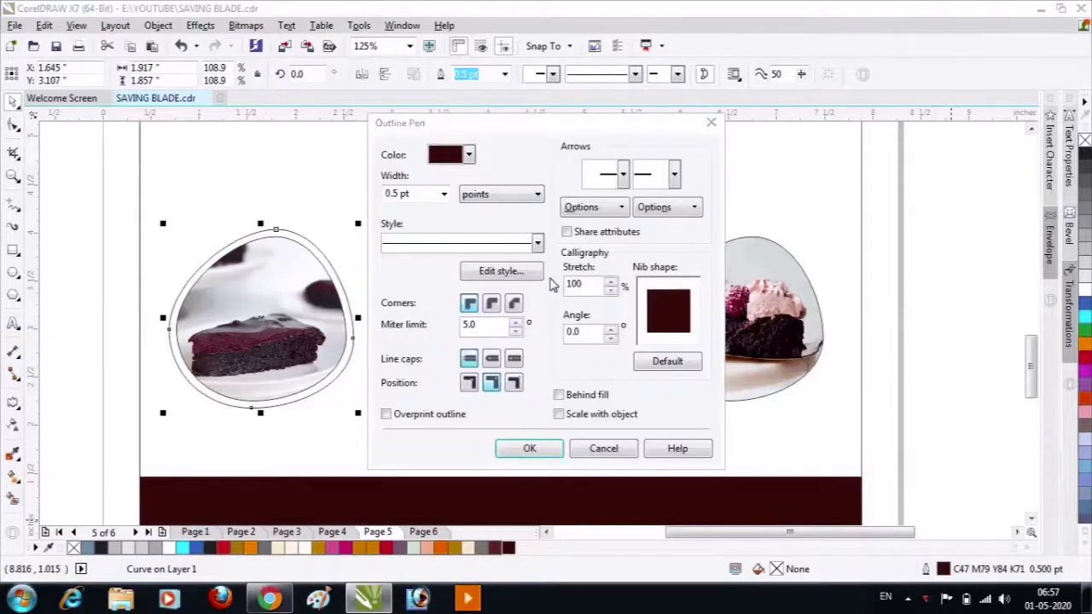
{"action": "left_click", "coordinate": [444, 194]}
{"action": "left_click", "coordinate": [400, 258]}
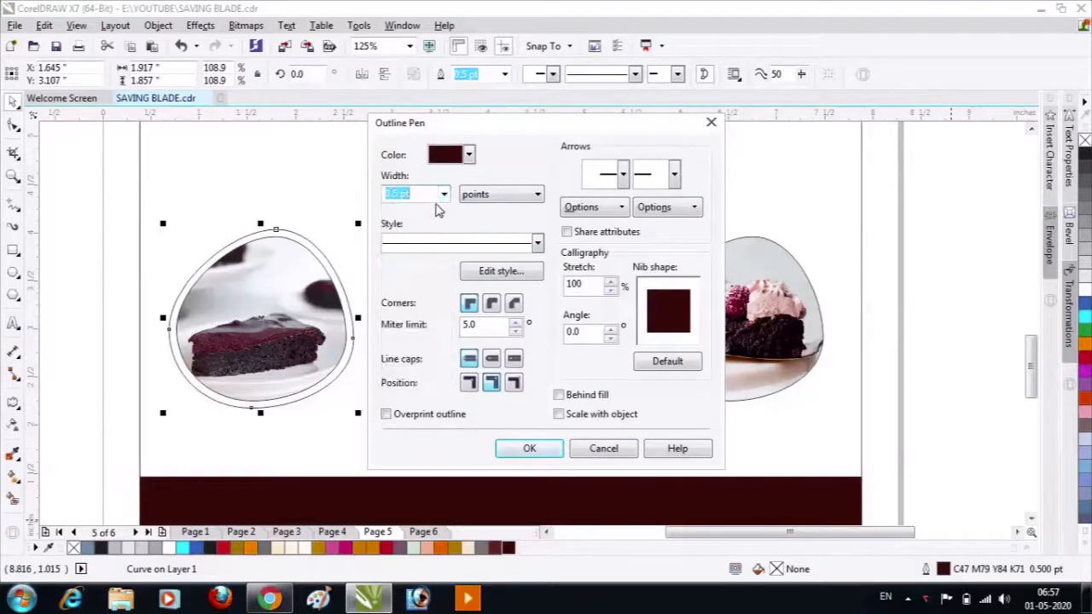
{"action": "left_click", "coordinate": [443, 194]}
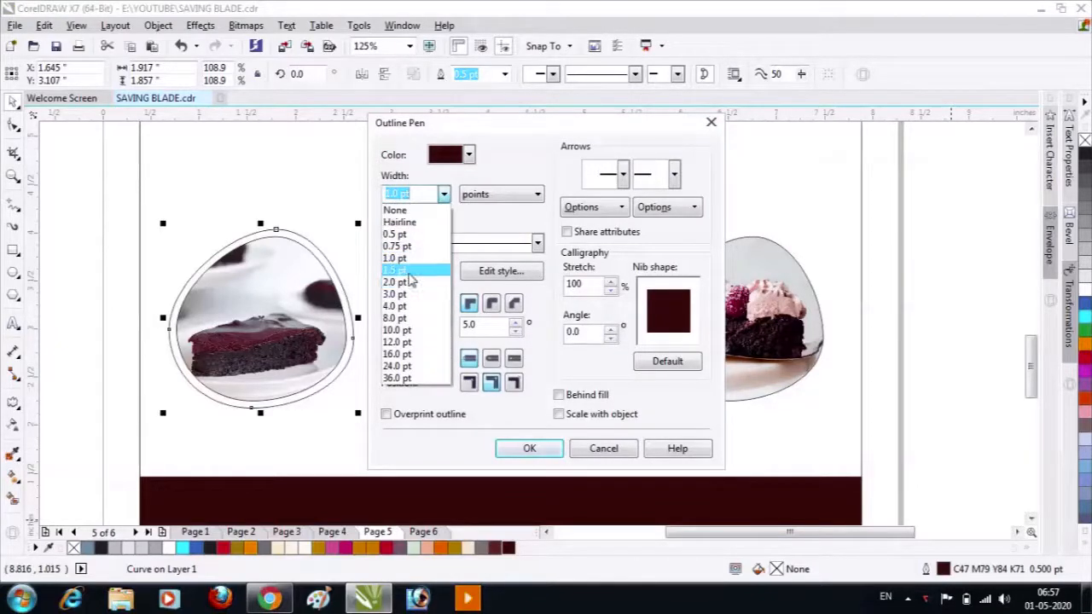
{"action": "left_click", "coordinate": [406, 270]}
{"action": "left_click", "coordinate": [559, 396]}
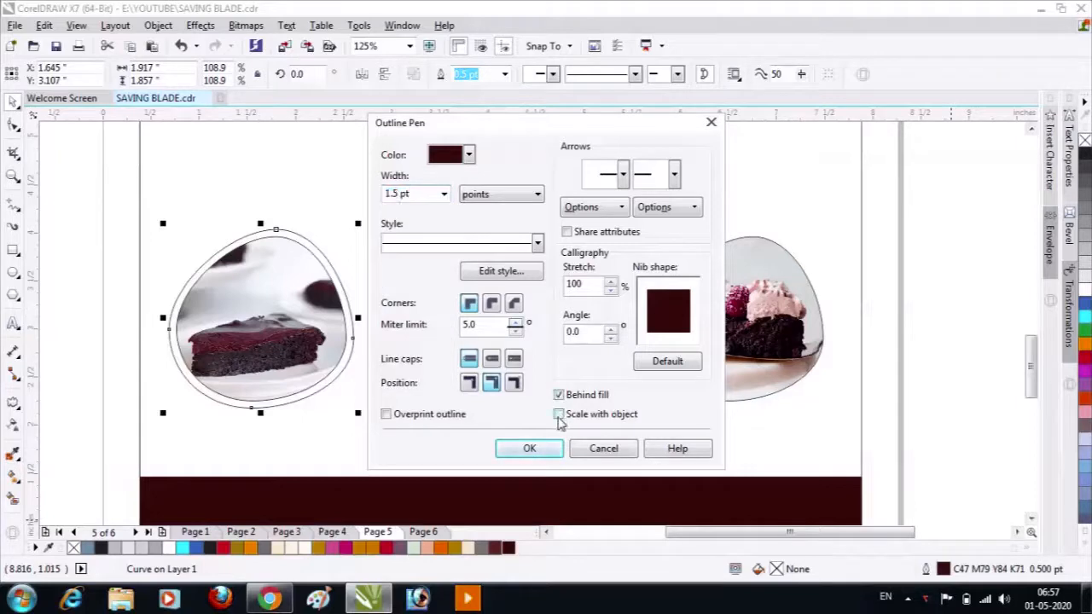
{"action": "left_click", "coordinate": [559, 414]}
{"action": "left_click", "coordinate": [547, 447]}
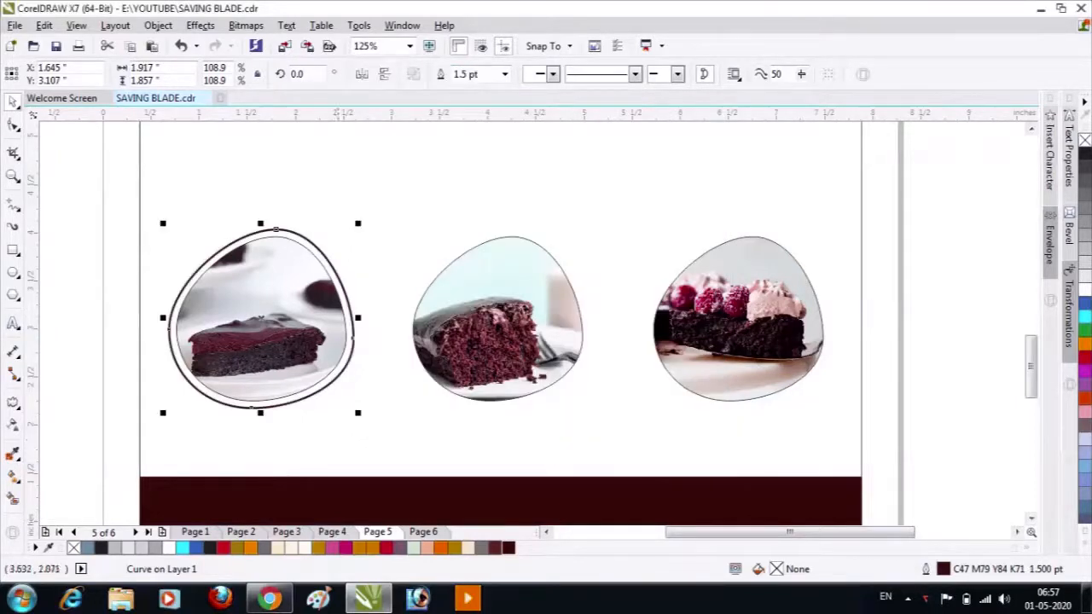
Remove the outline from the left photo blob inside the brown ring.
{"action": "left_click", "coordinate": [283, 358]}
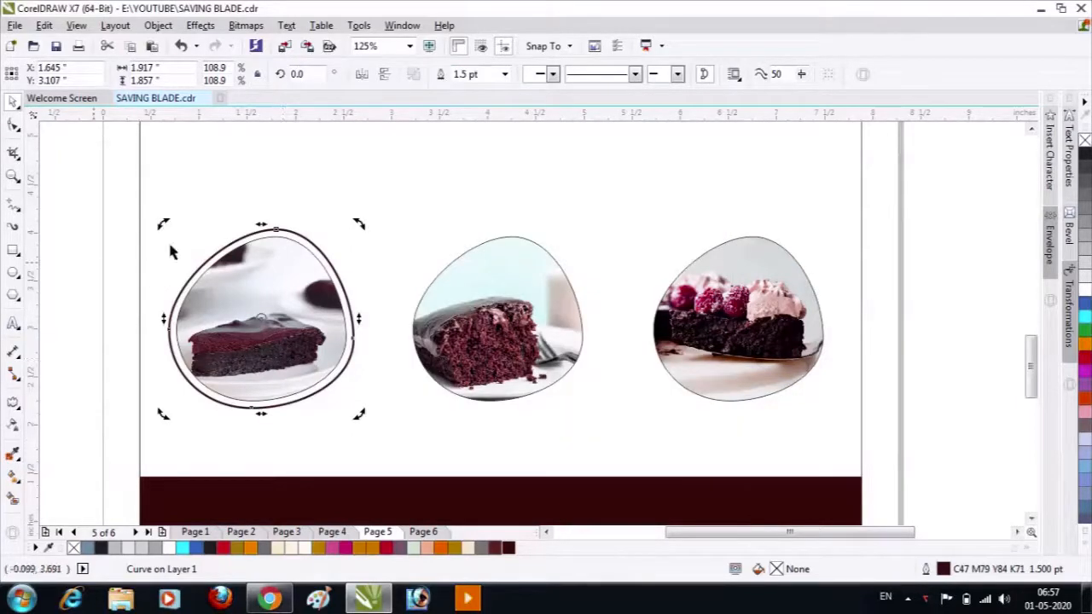
{"action": "left_click_drag", "start_coordinate": [98, 209], "coordinate": [369, 409]}
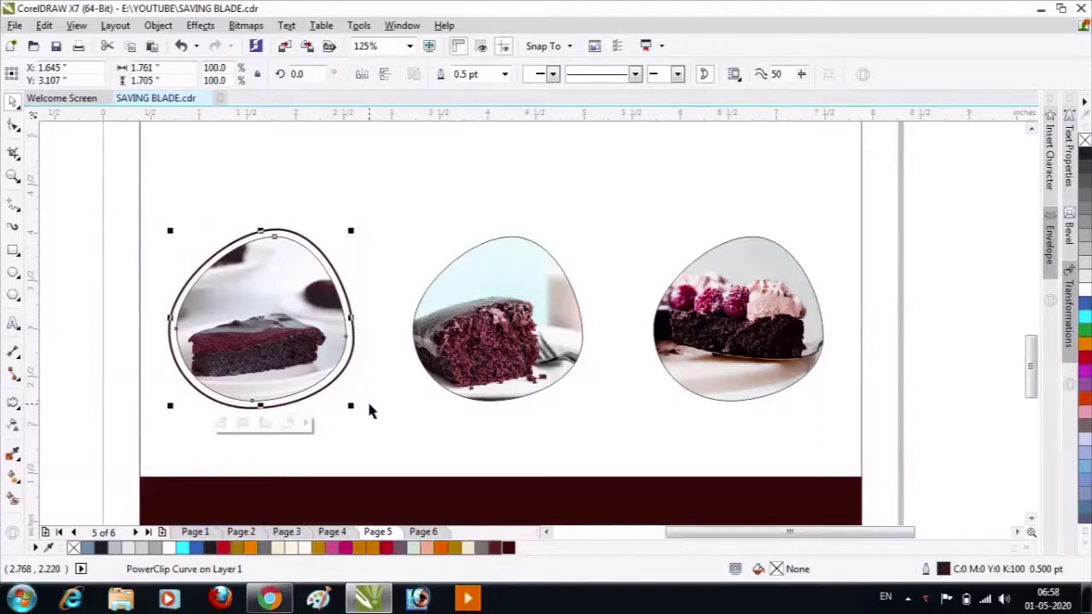
{"action": "left_click", "coordinate": [90, 291]}
{"action": "left_click", "coordinate": [204, 321]}
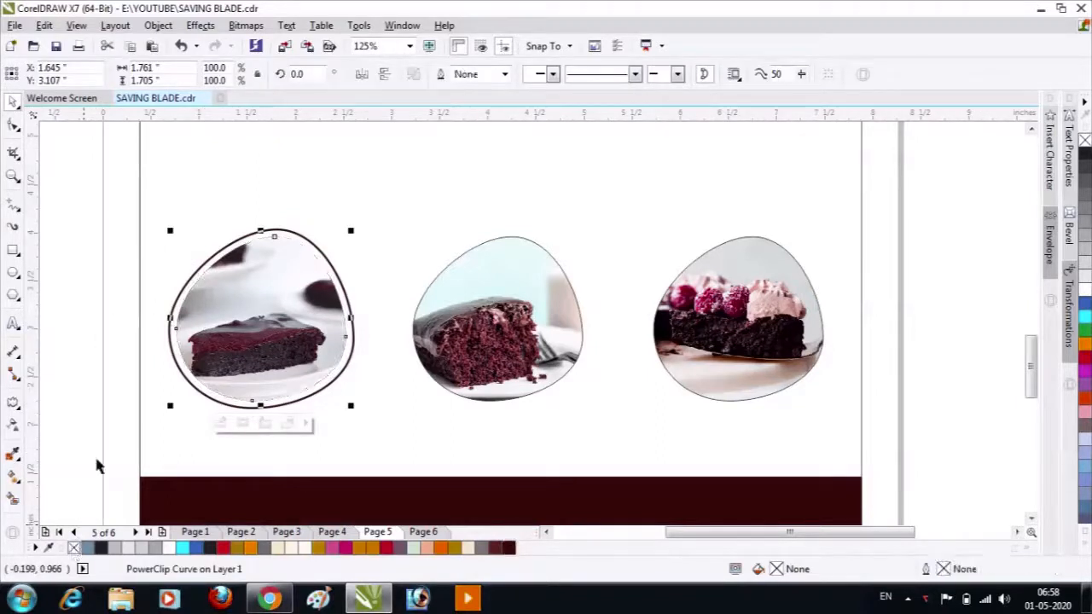
{"action": "left_click", "coordinate": [85, 431]}
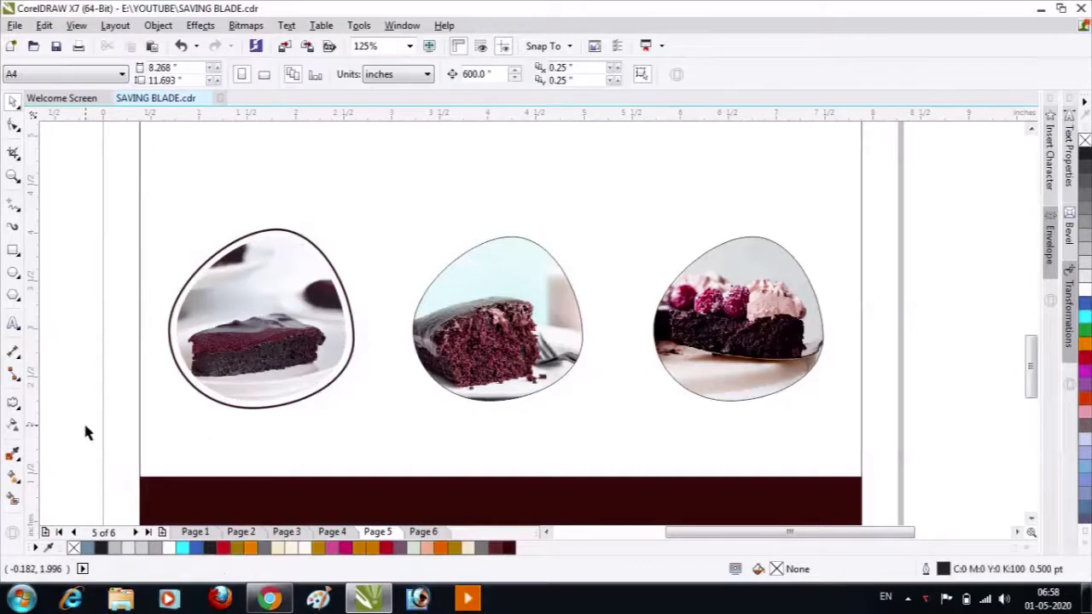
Try a cream 1.0 pt outline on the left photo blob, behind the fill and scaling with the object, and undo it.
{"action": "left_click", "coordinate": [236, 317]}
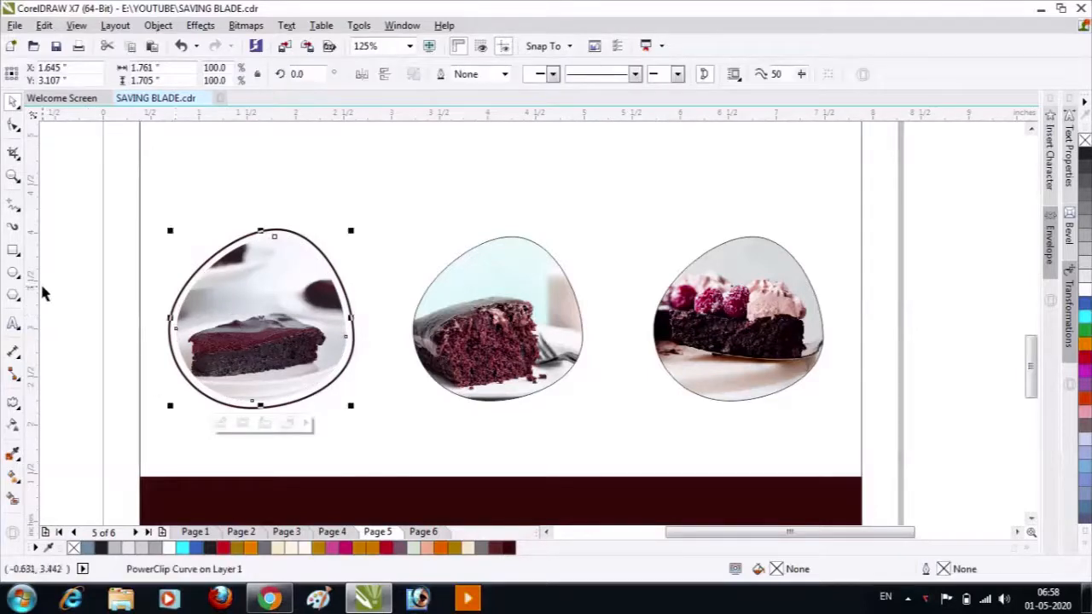
{"action": "left_click", "coordinate": [83, 290]}
{"action": "left_click", "coordinate": [209, 346]}
{"action": "right_click", "coordinate": [465, 550]}
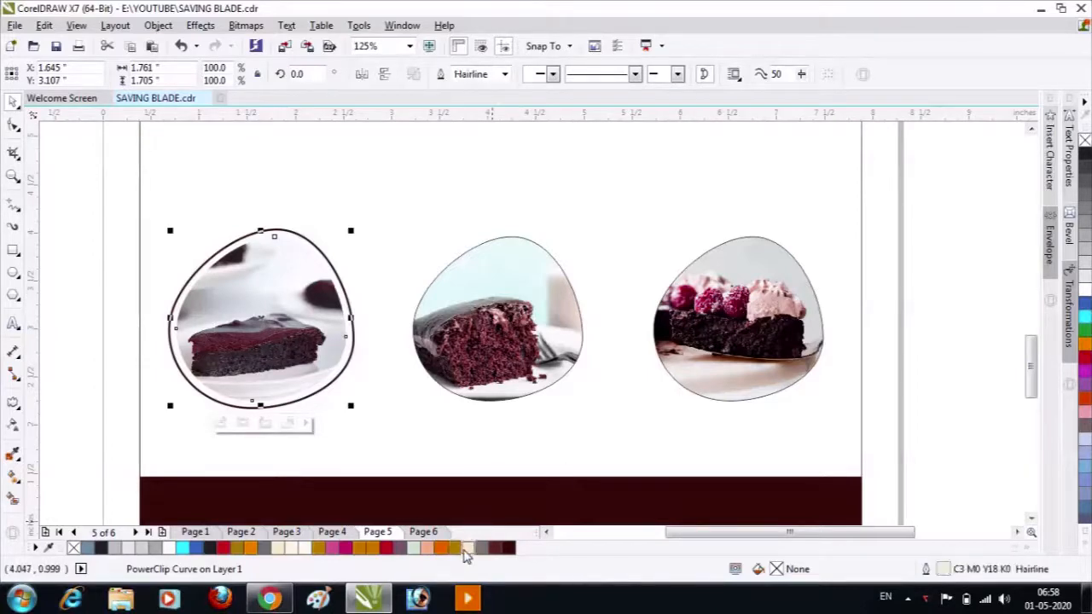
{"action": "double_click", "coordinate": [970, 570]}
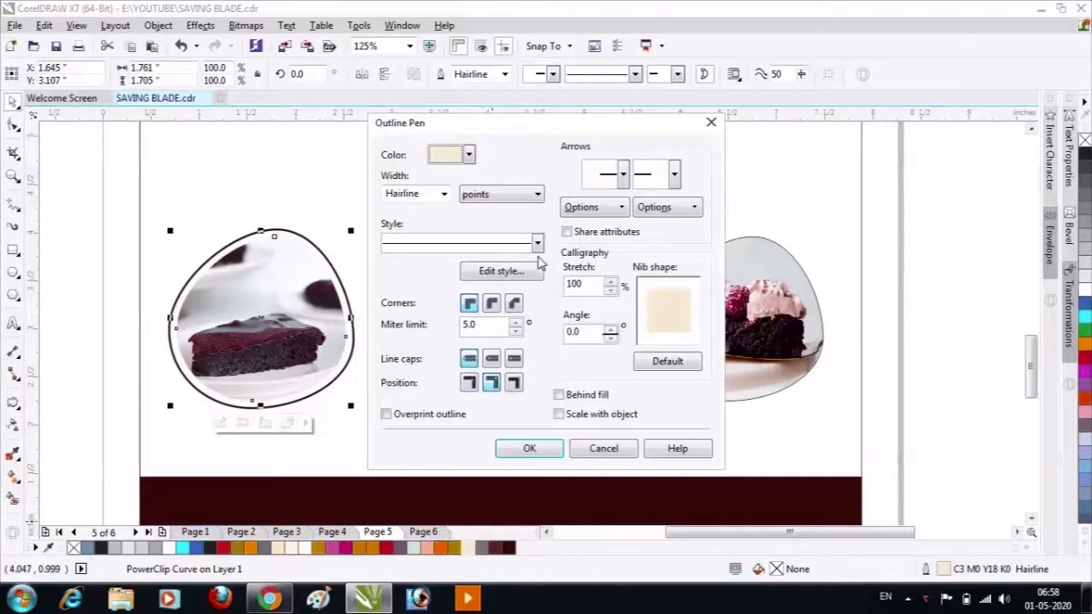
{"action": "left_click", "coordinate": [444, 197]}
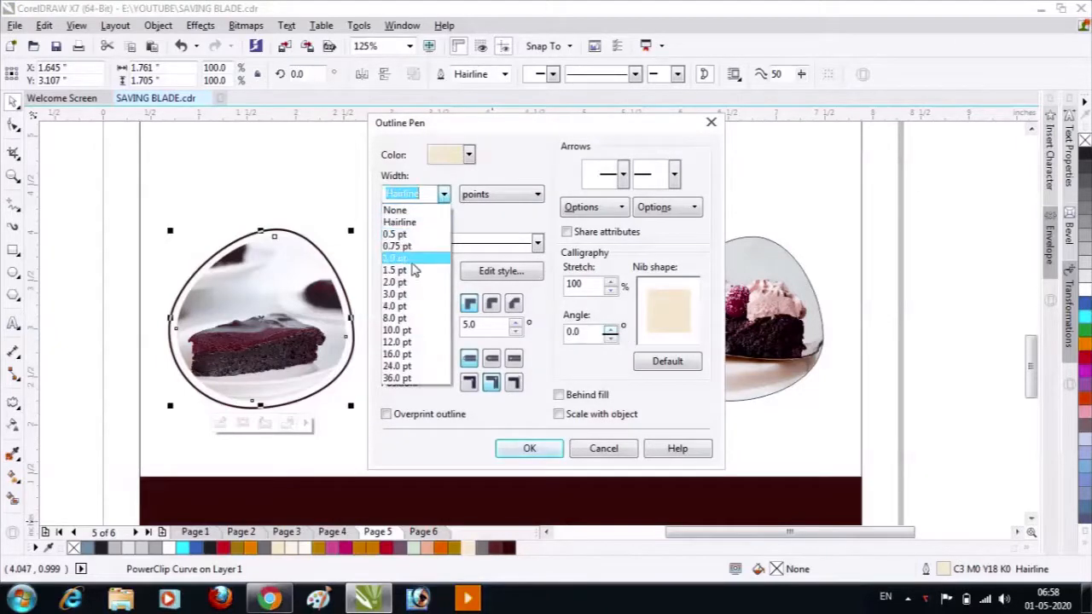
{"action": "left_click", "coordinate": [411, 263]}
{"action": "left_click", "coordinate": [558, 395]}
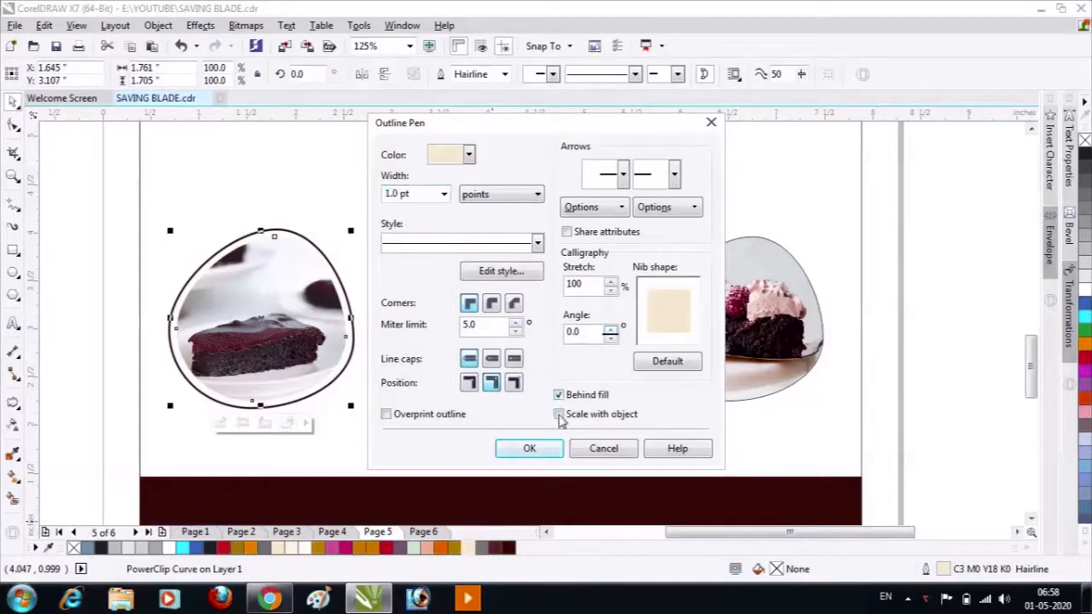
{"action": "left_click", "coordinate": [559, 415]}
{"action": "left_click", "coordinate": [548, 450]}
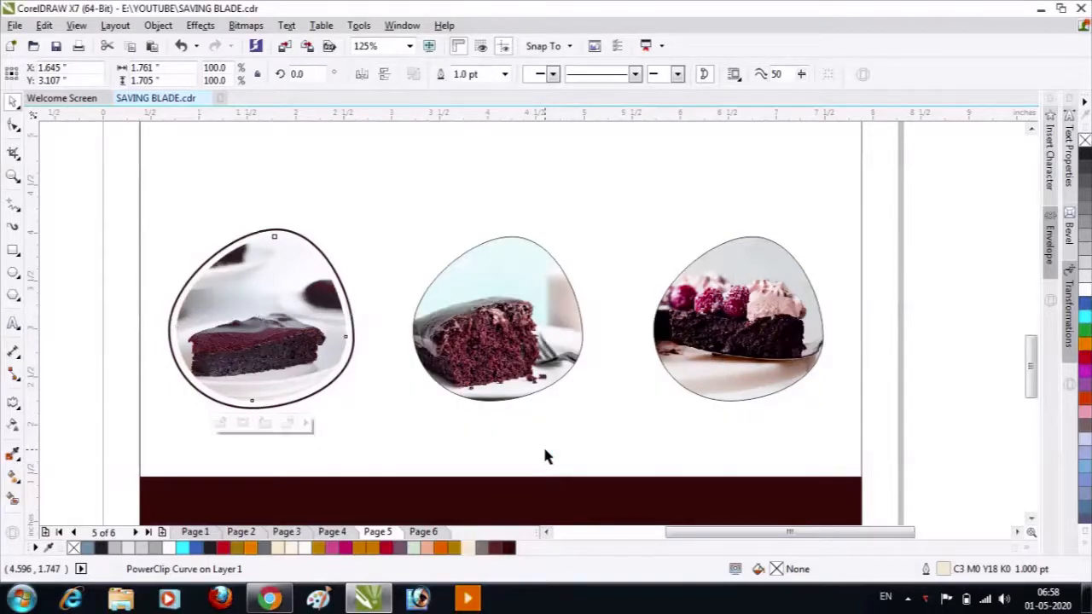
{"action": "key", "text": "ctrl+z"}
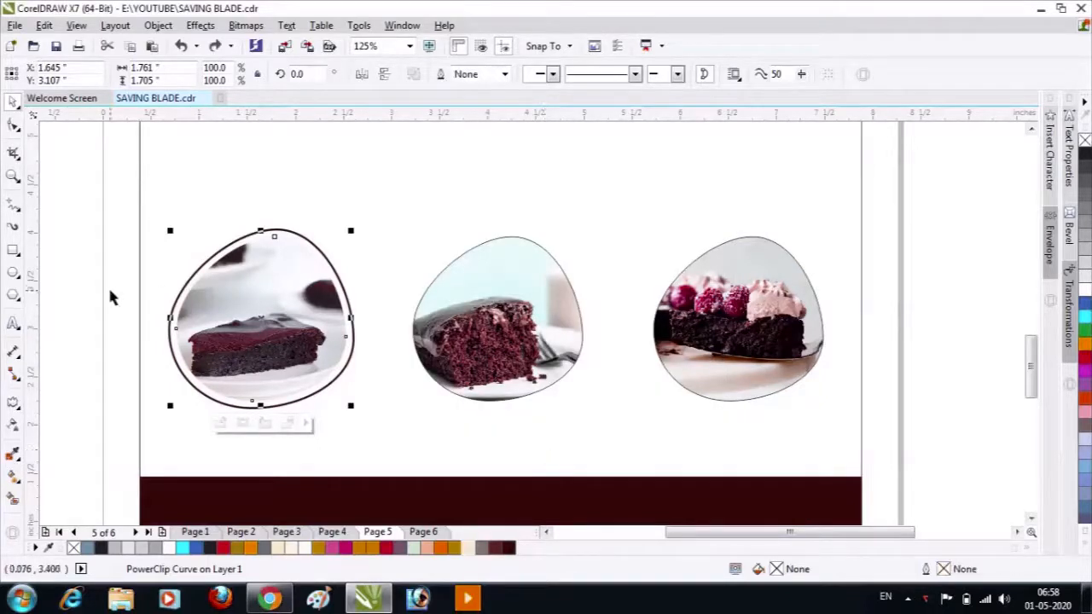
Copy the dark brown ring from the left blob onto the middle photo blob and centre it around the shape.
{"action": "left_click", "coordinate": [121, 285]}
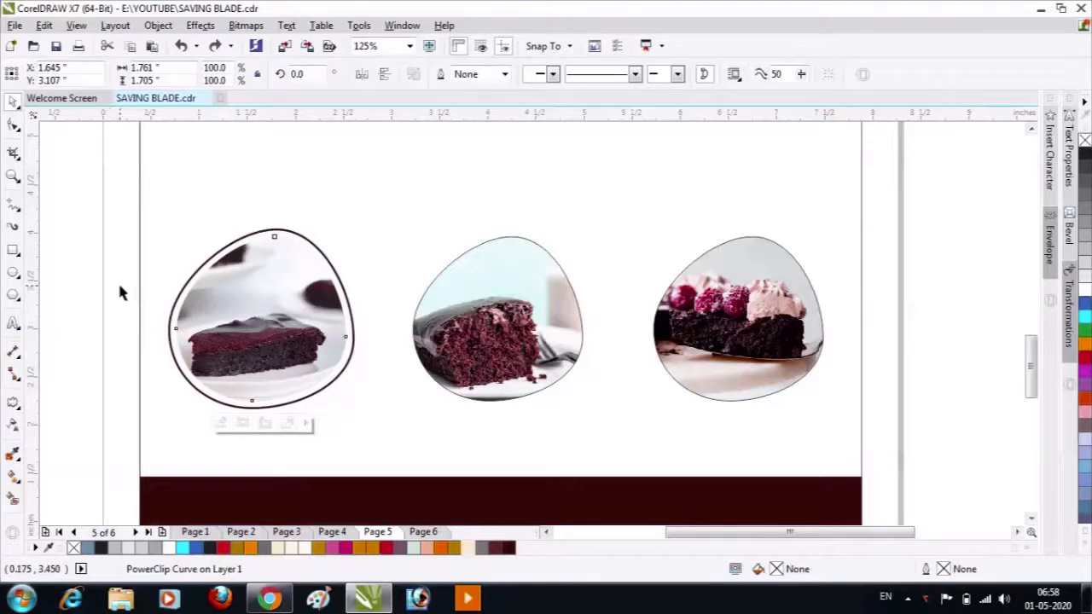
{"action": "left_click", "coordinate": [186, 291]}
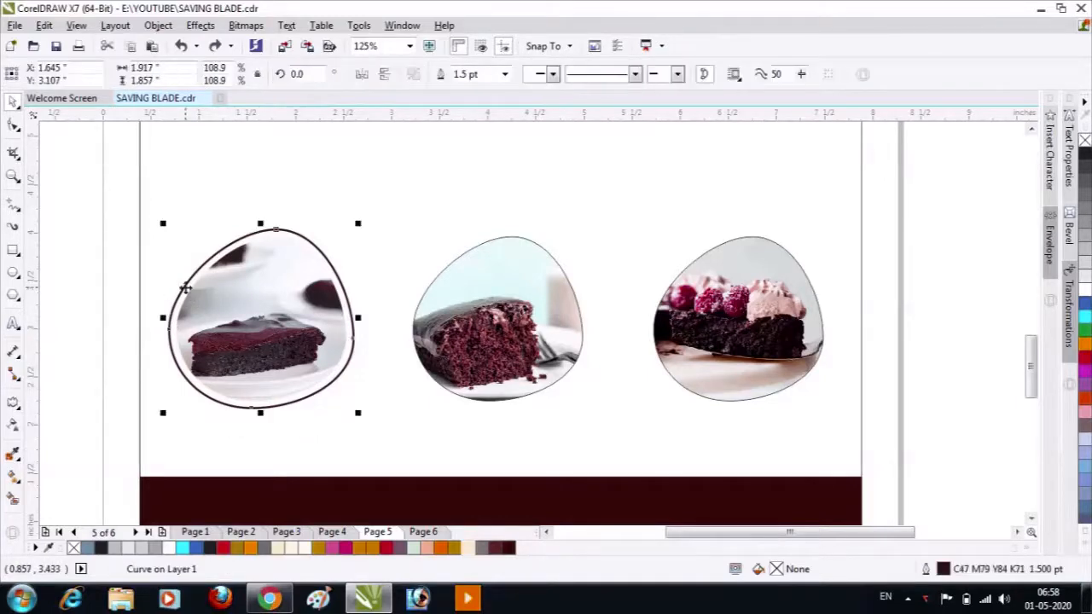
{"action": "left_click_drag", "start_coordinate": [186, 290], "coordinate": [419, 317]}
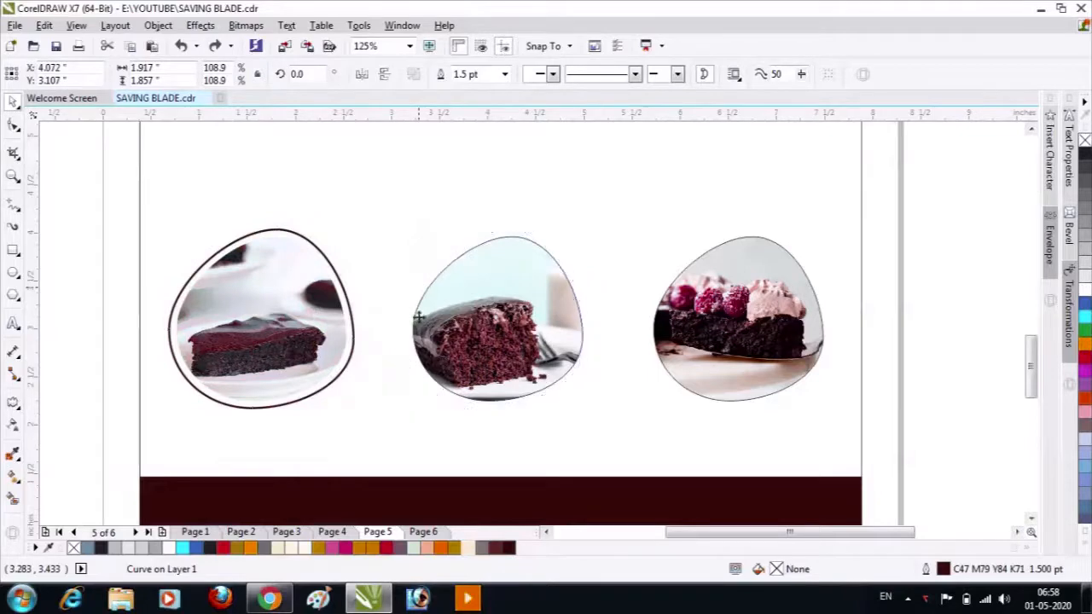
{"action": "left_click", "coordinate": [507, 237], "text": "shift"}
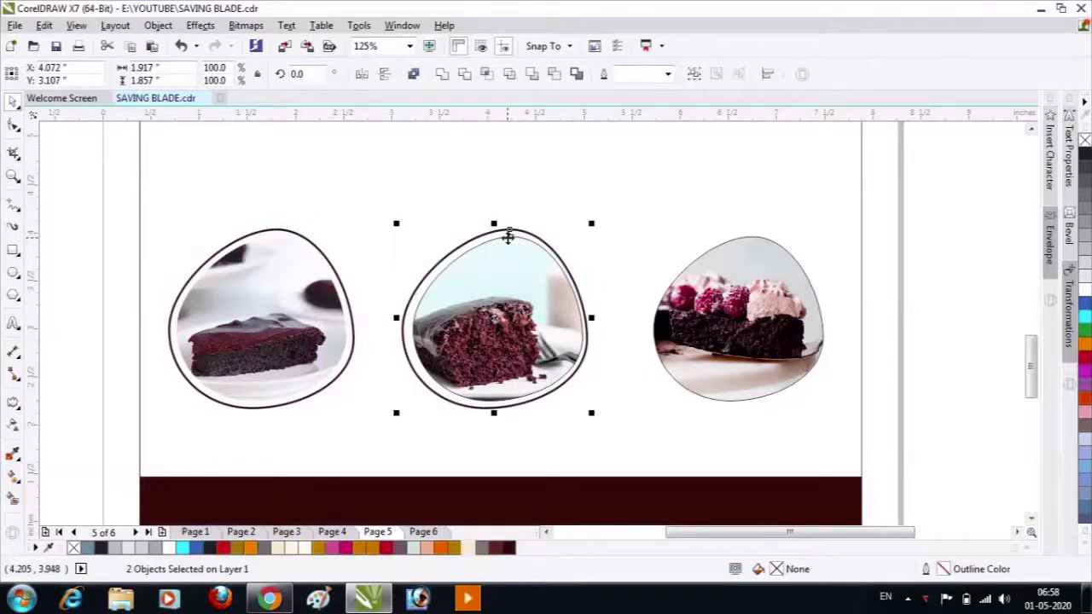
{"action": "left_click_drag", "start_coordinate": [508, 237], "coordinate": [511, 237]}
{"action": "left_click", "coordinate": [931, 366]}
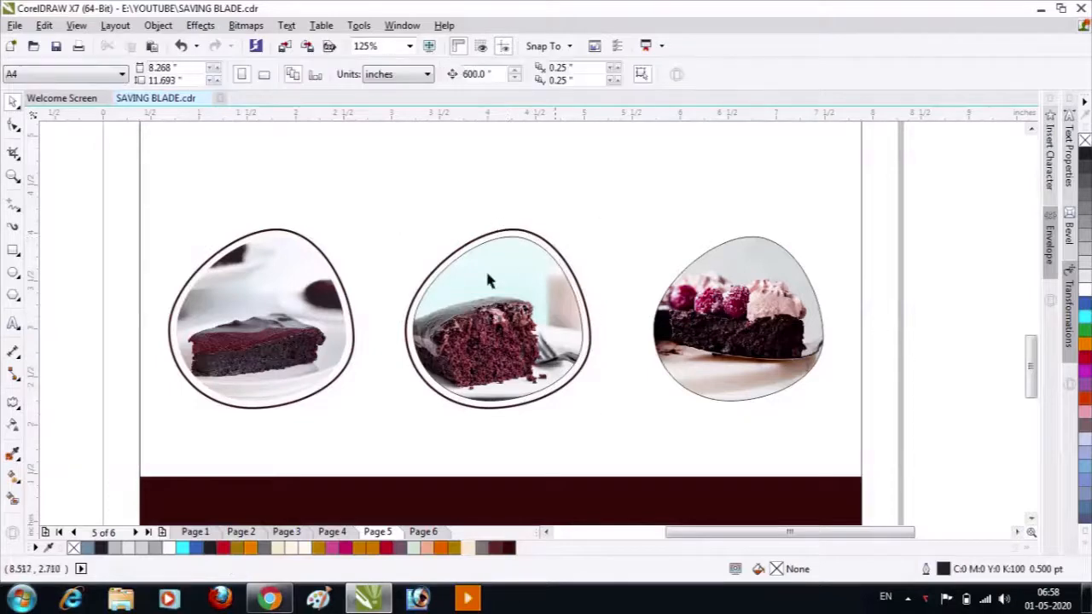
Remove the outline from the middle photo blob inside the brown ring.
{"action": "left_click", "coordinate": [487, 273]}
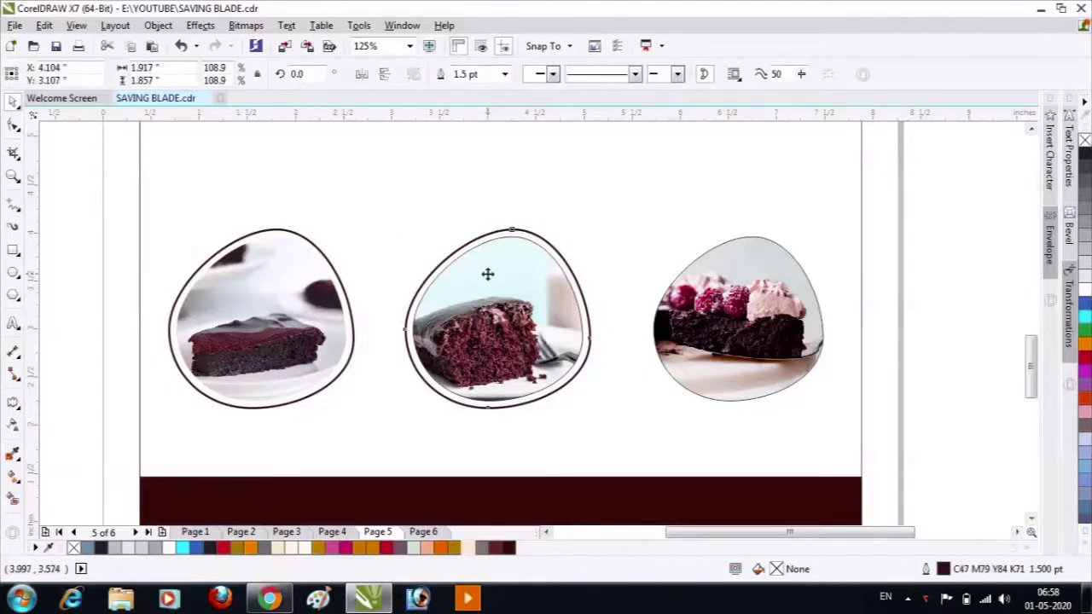
{"action": "left_click", "coordinate": [516, 240]}
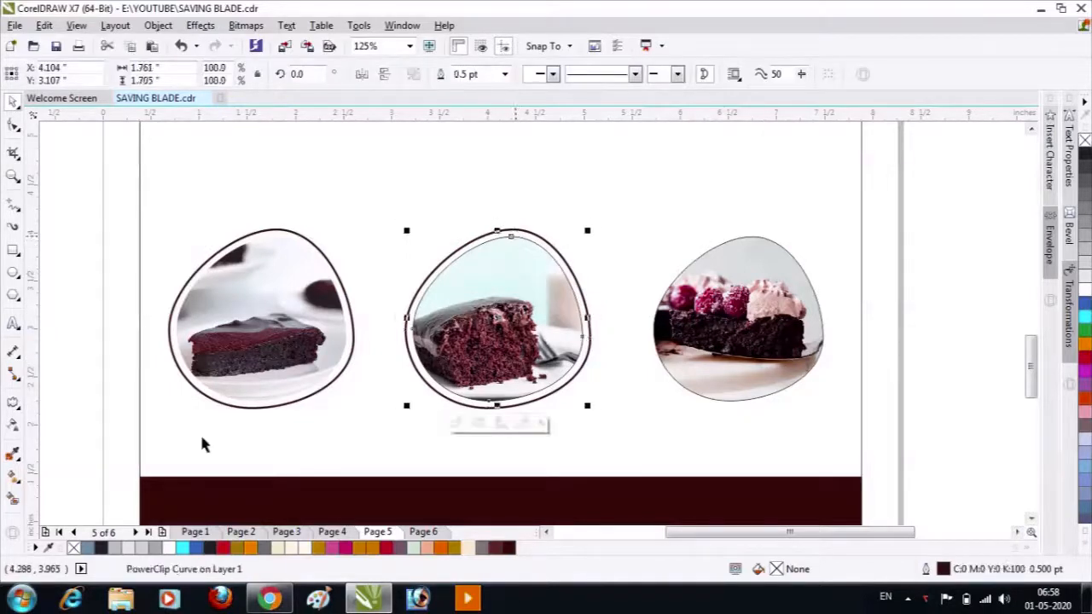
{"action": "right_click", "coordinate": [74, 548]}
{"action": "left_click", "coordinate": [936, 436]}
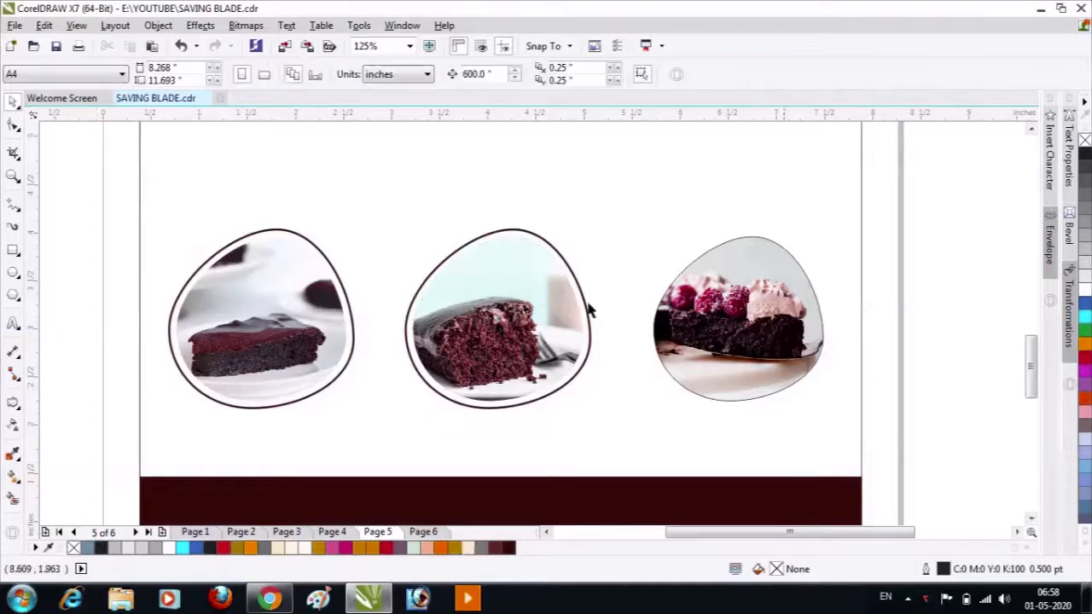
Copy the dark brown ring from the middle blob onto the right photo blob and centre it around the shape.
{"action": "left_click", "coordinate": [526, 233]}
{"action": "left_click_drag", "start_coordinate": [527, 233], "coordinate": [770, 219]}
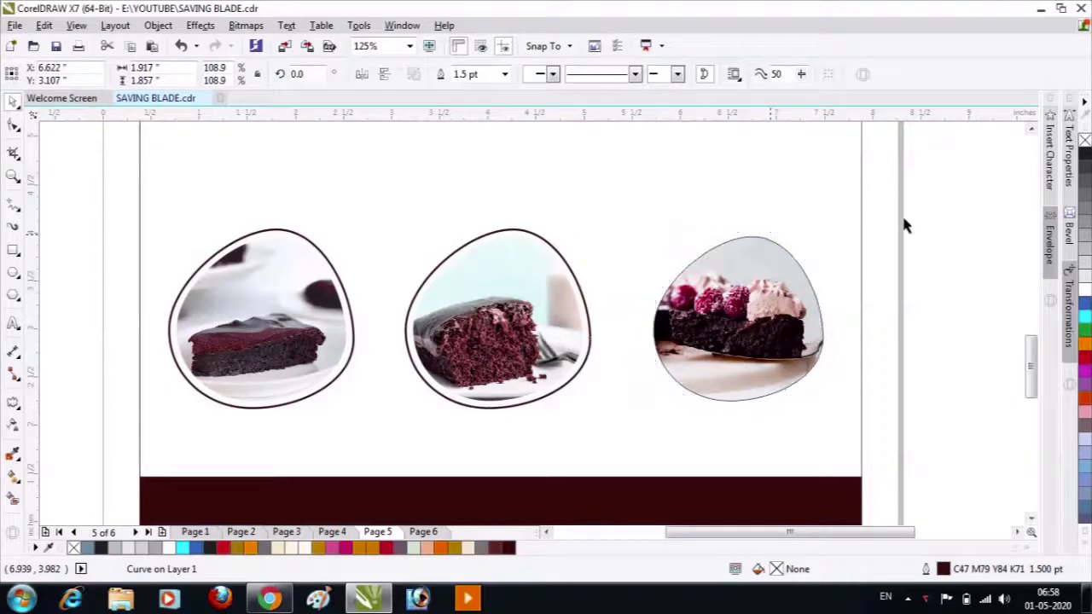
{"action": "left_click_drag", "start_coordinate": [958, 186], "coordinate": [627, 436]}
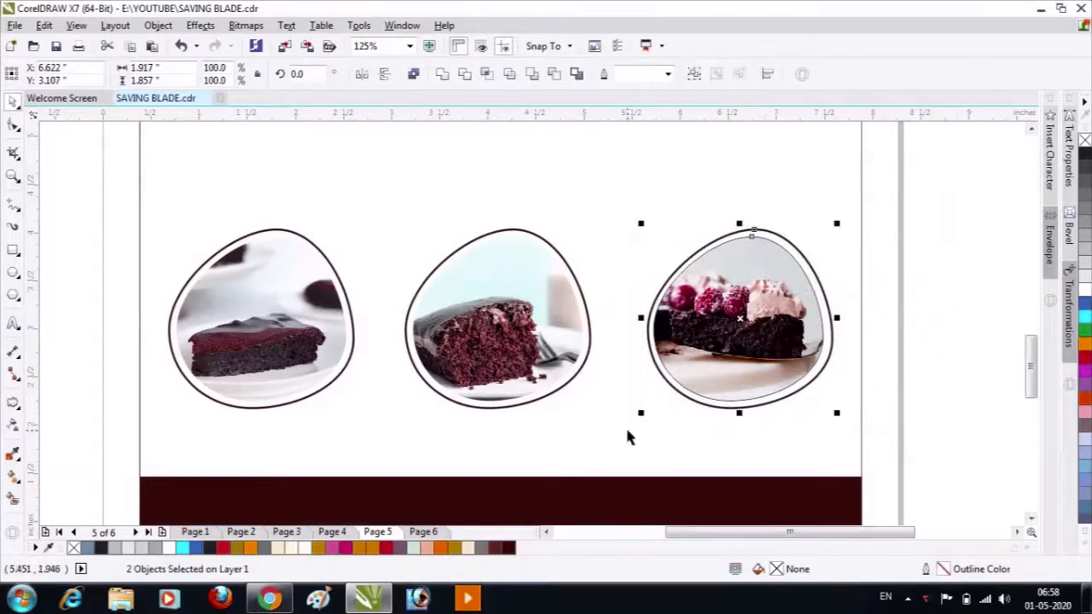
{"action": "left_click", "coordinate": [960, 289]}
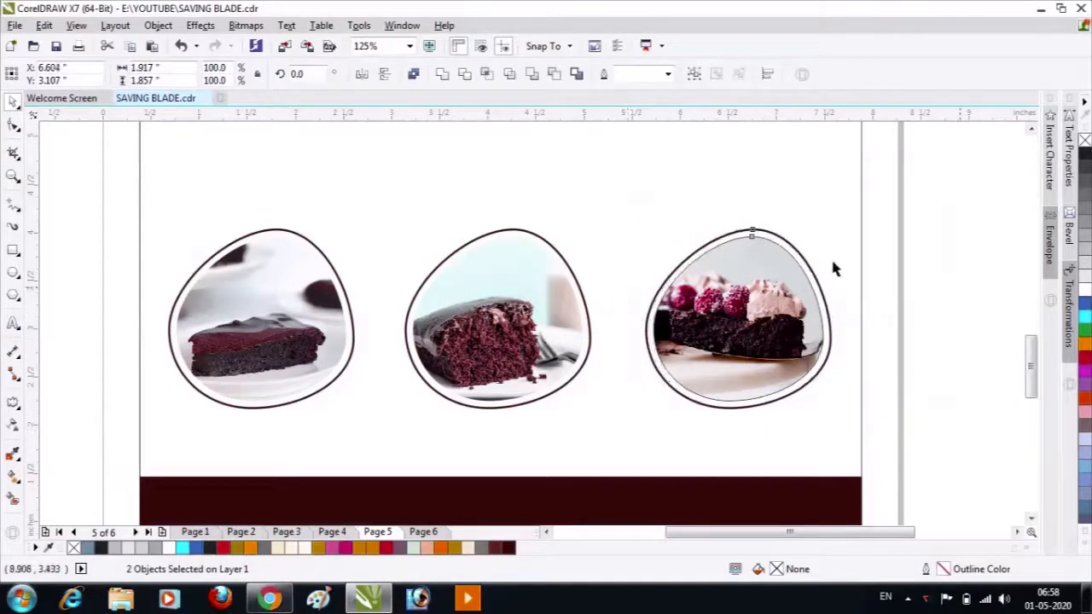
Remove the outline from the right photo blob inside its brown ring.
{"action": "left_click", "coordinate": [763, 239]}
{"action": "right_click", "coordinate": [763, 237]}
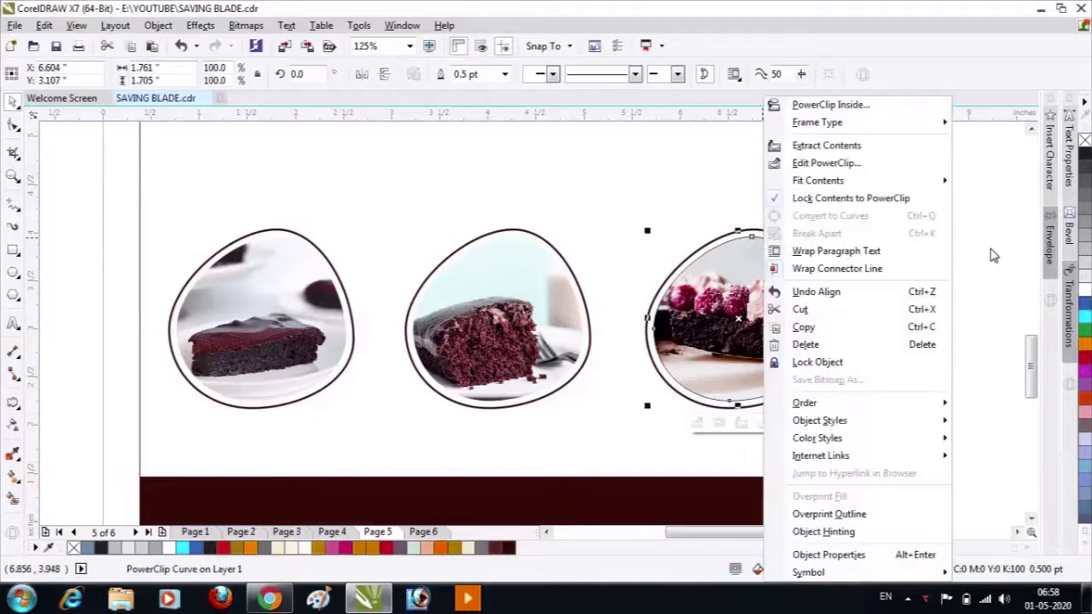
{"action": "key", "text": "Escape"}
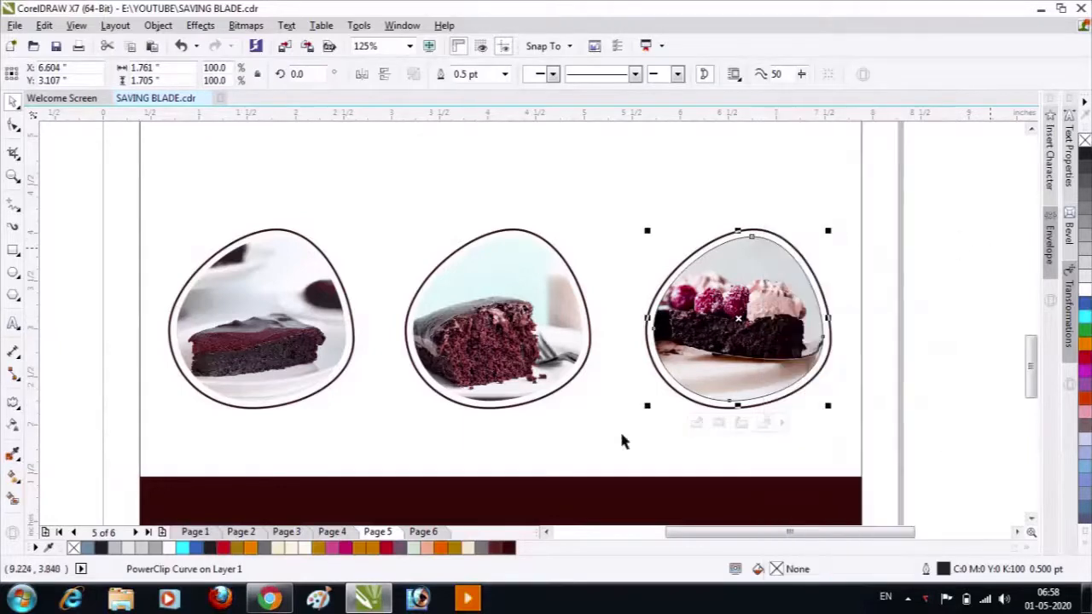
{"action": "right_click", "coordinate": [74, 549]}
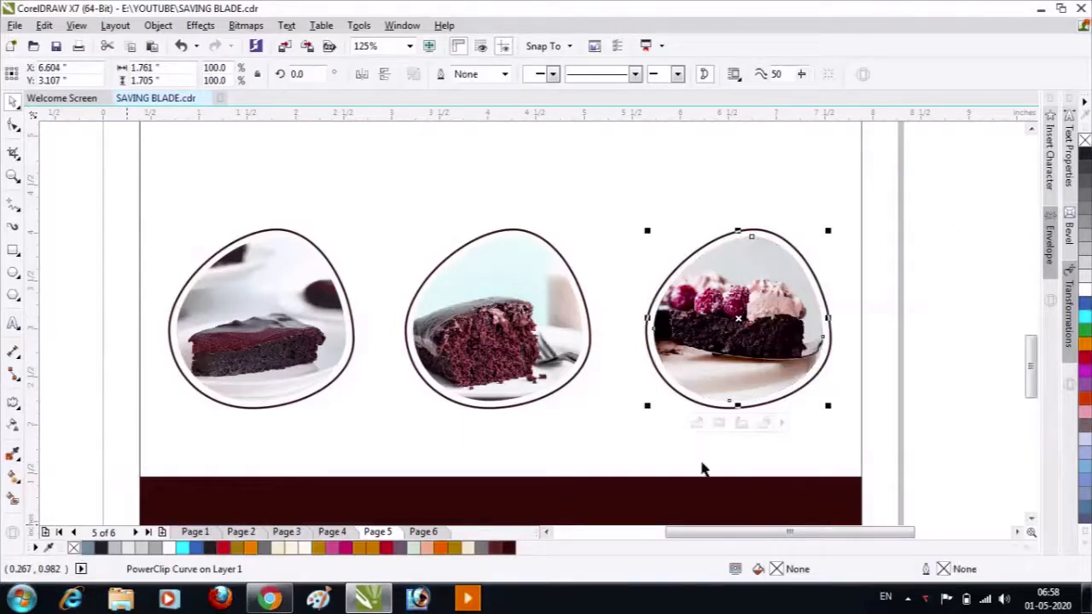
{"action": "left_click", "coordinate": [922, 403]}
Add the artistic text "THE CAKE SHOP" and place it in the white area just under the left part of the wave.
{"action": "key", "text": "shift+F4"}
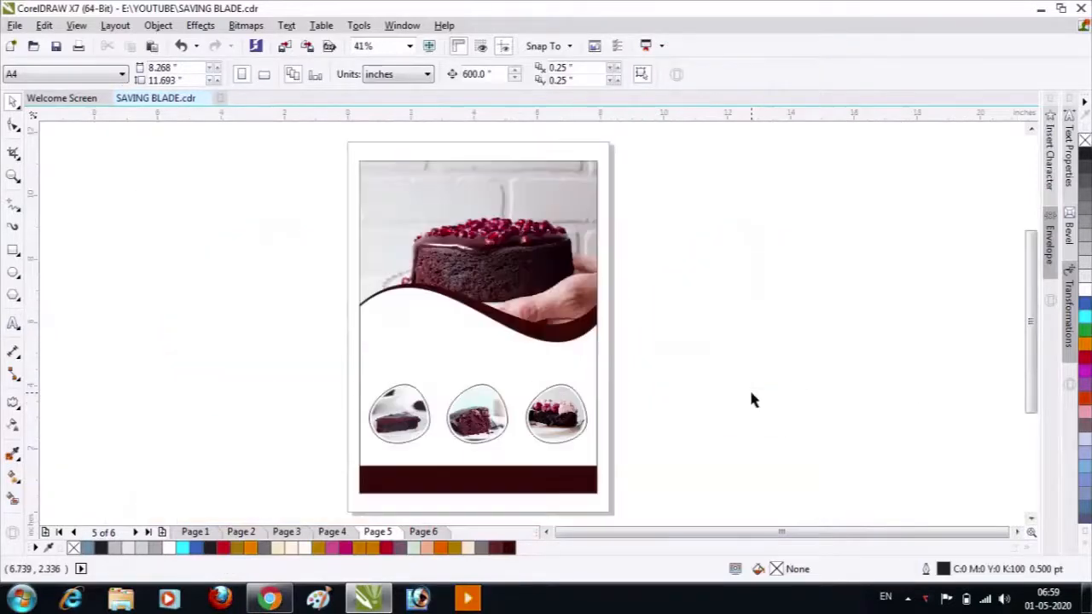
{"action": "left_click_drag", "start_coordinate": [325, 154], "coordinate": [648, 499]}
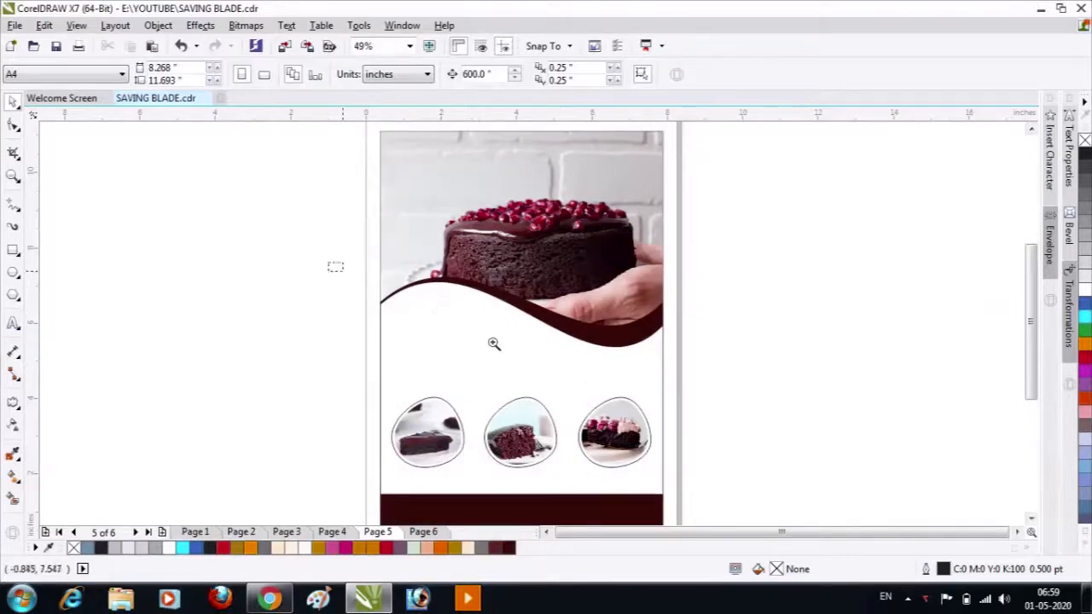
{"action": "left_click_drag", "start_coordinate": [333, 265], "coordinate": [724, 463]}
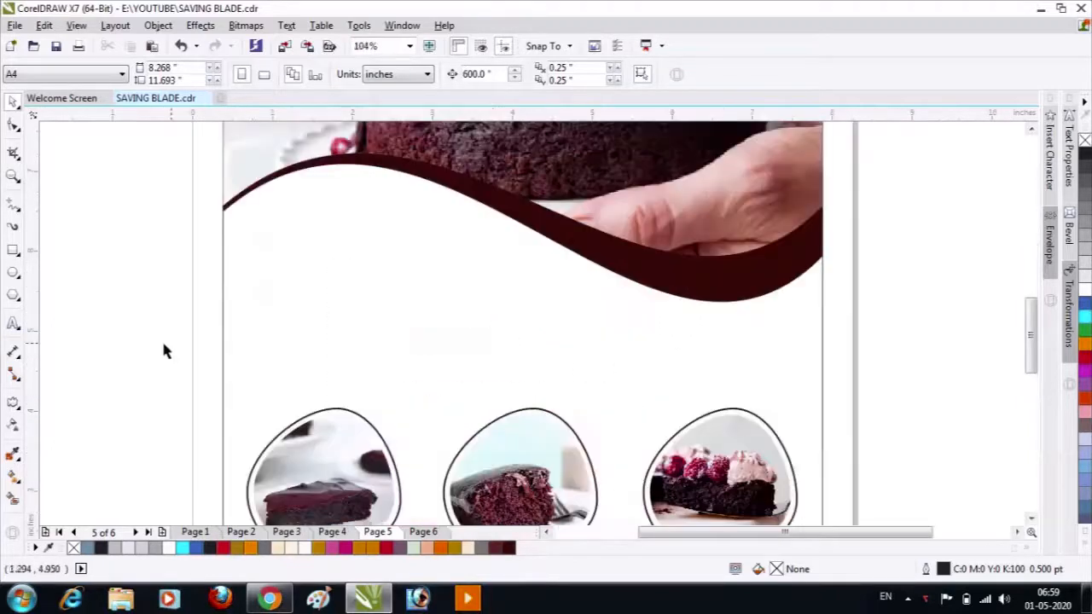
{"action": "left_click", "coordinate": [14, 329]}
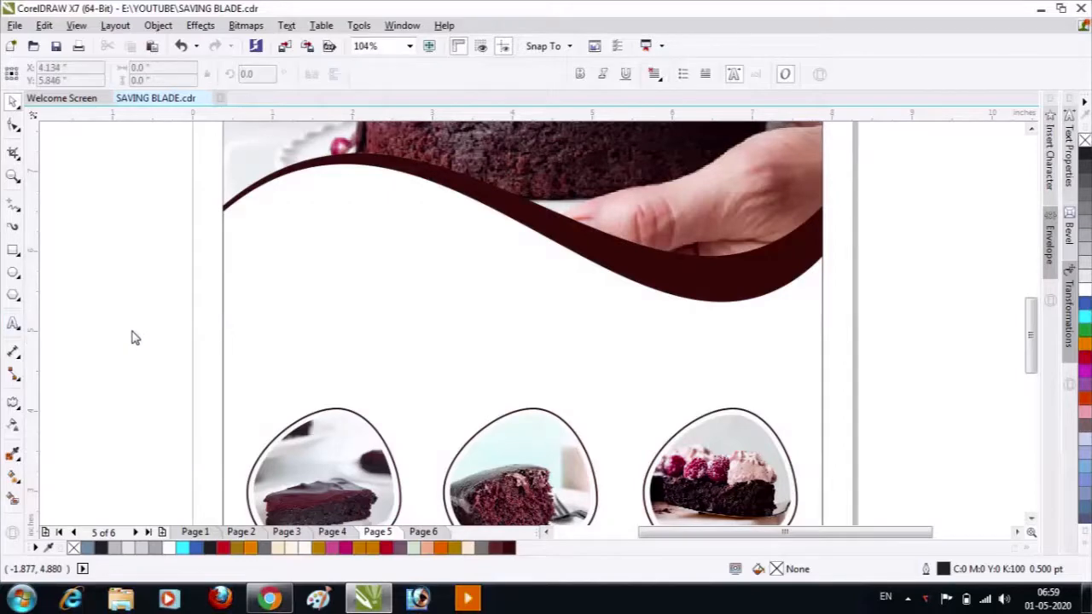
{"action": "left_click", "coordinate": [132, 334]}
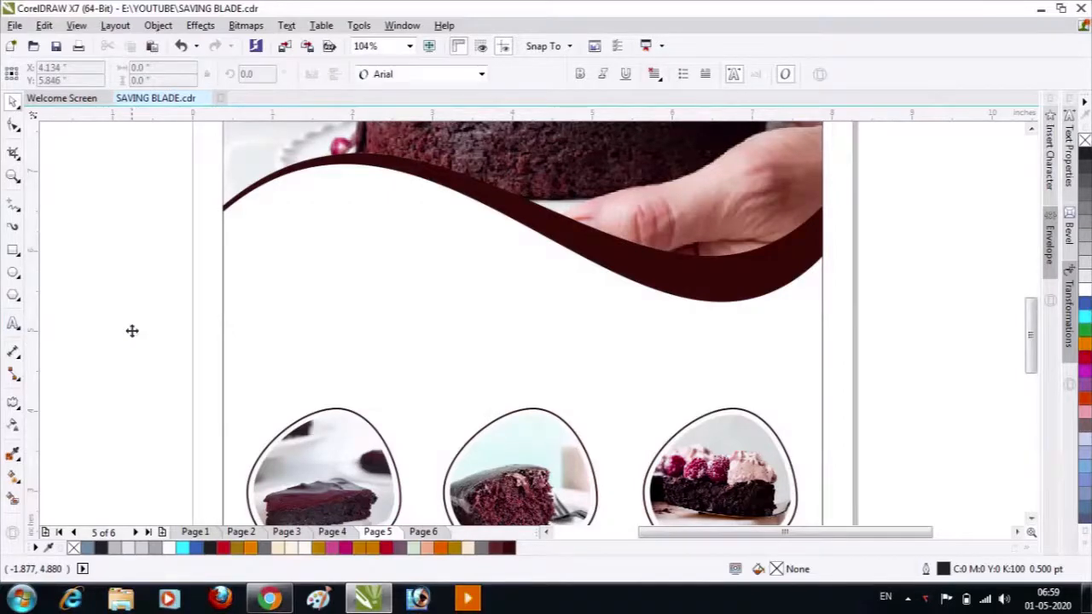
{"action": "type", "text": "THW"}
{"action": "key", "text": "BackSpace"}
{"action": "type", "text": "E "}
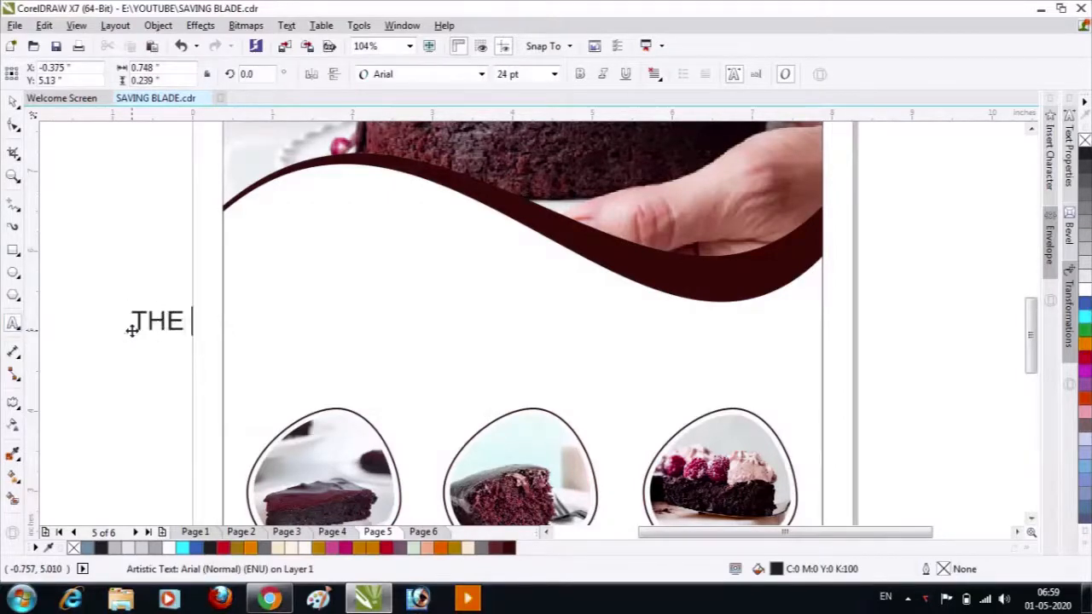
{"action": "type", "text": "CAKE SHOP"}
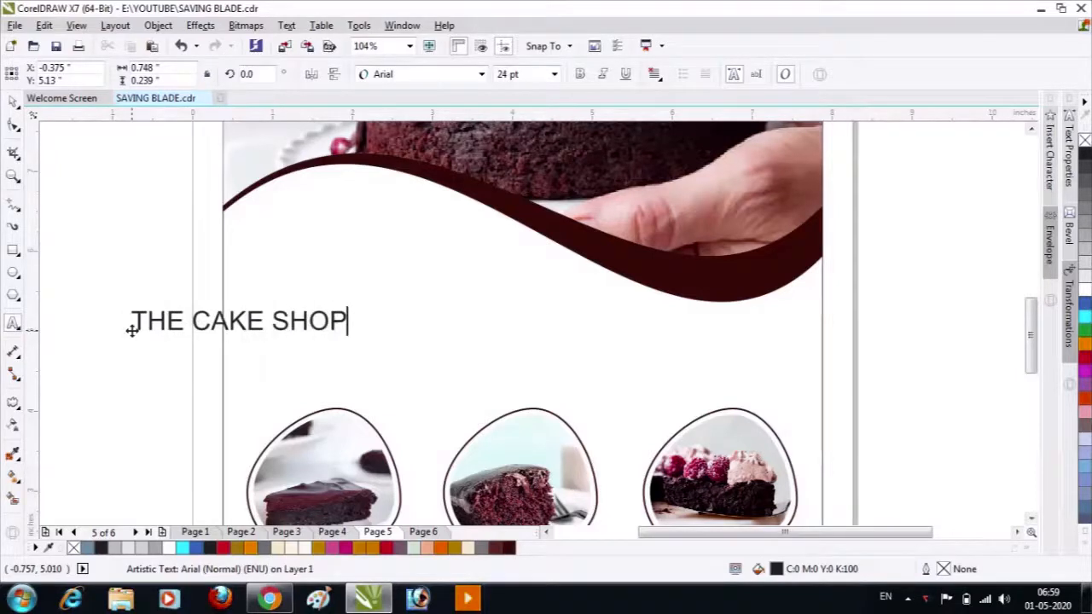
{"action": "key", "text": "ctrl+space"}
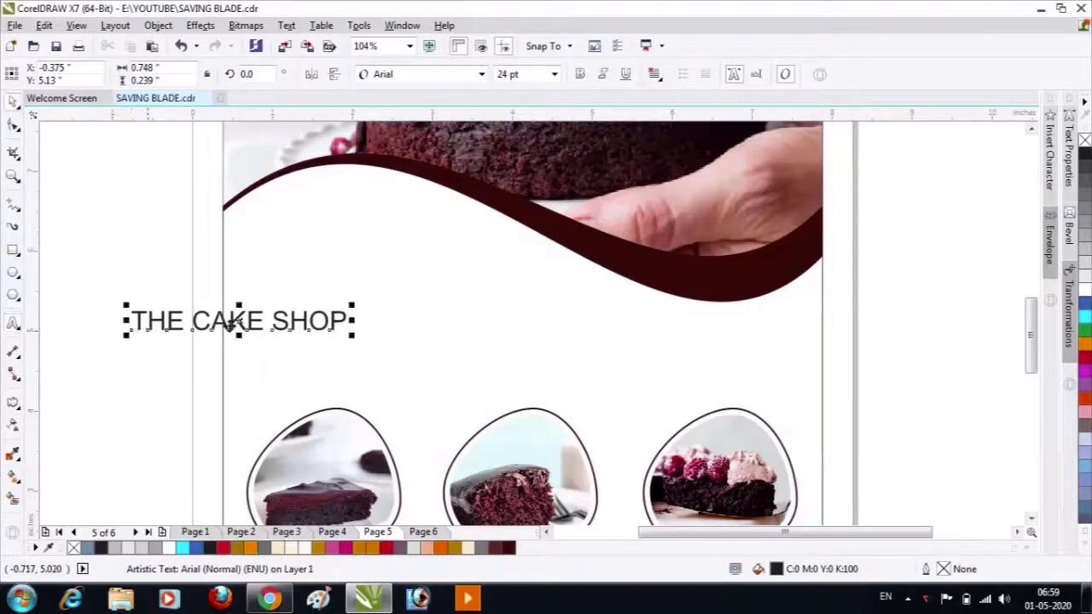
{"action": "left_click_drag", "start_coordinate": [237, 322], "coordinate": [365, 245]}
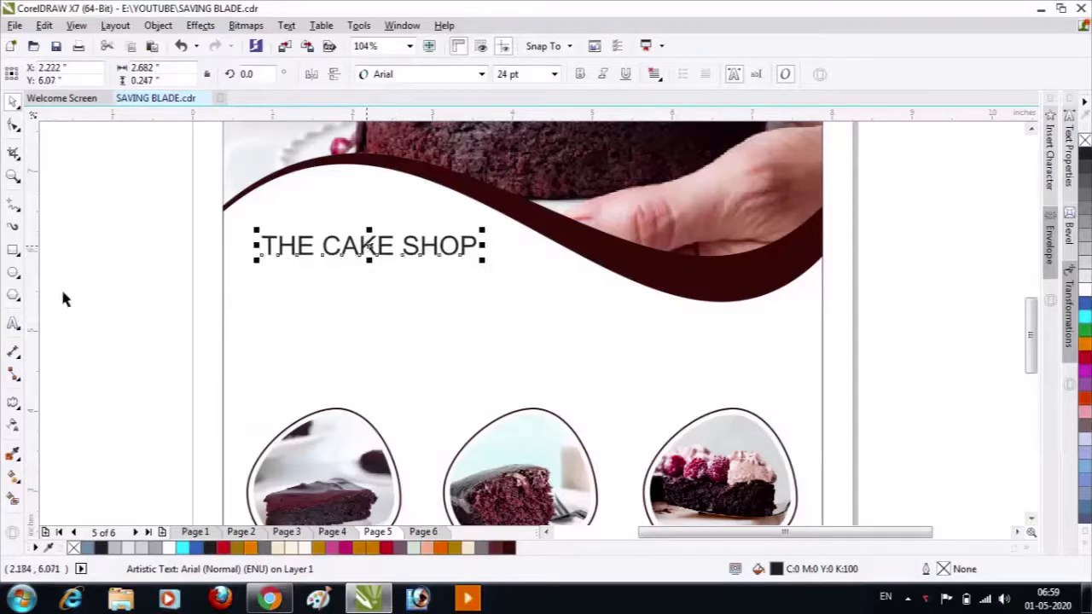
Try splitting the title into separate "THE CAKE" and "SHOP" text lines, and undo it.
{"action": "left_click", "coordinate": [13, 322]}
{"action": "key", "text": "ctrl+space"}
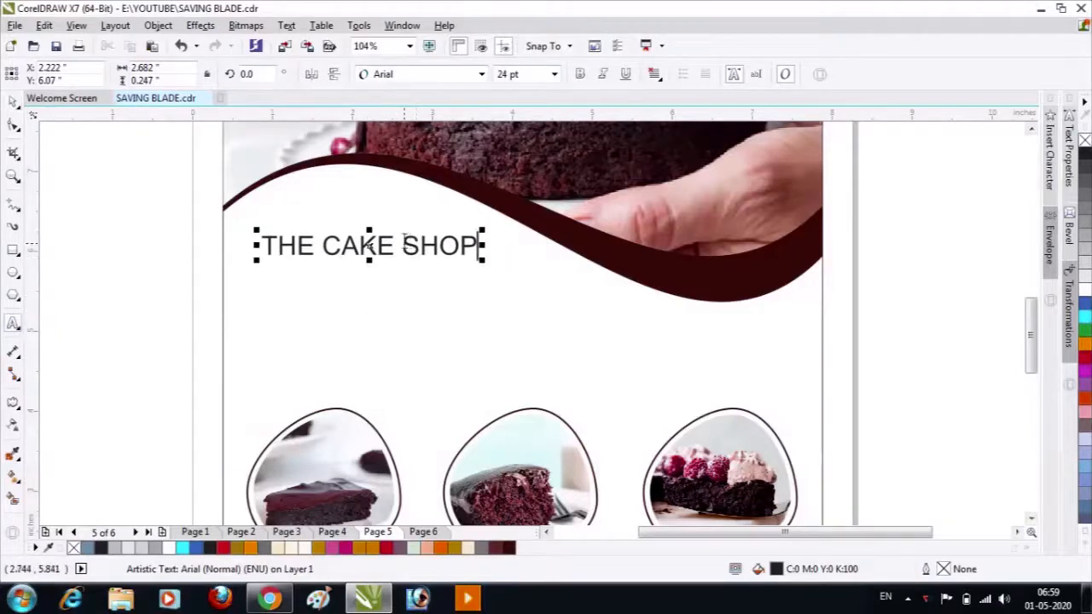
{"action": "left_click", "coordinate": [397, 241]}
{"action": "key", "text": "Return"}
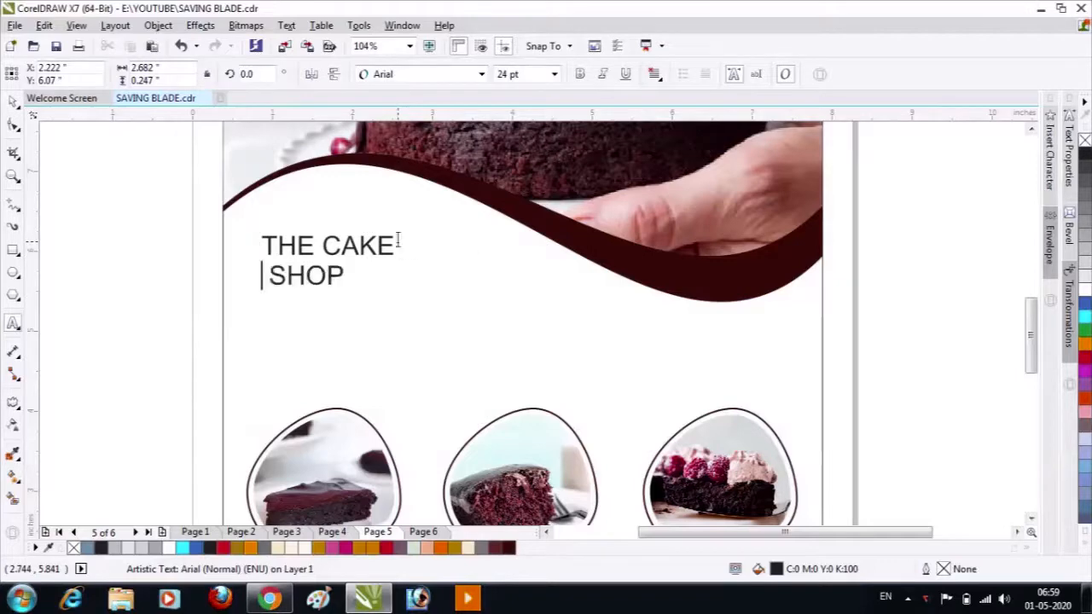
{"action": "key", "text": "ctrl+space"}
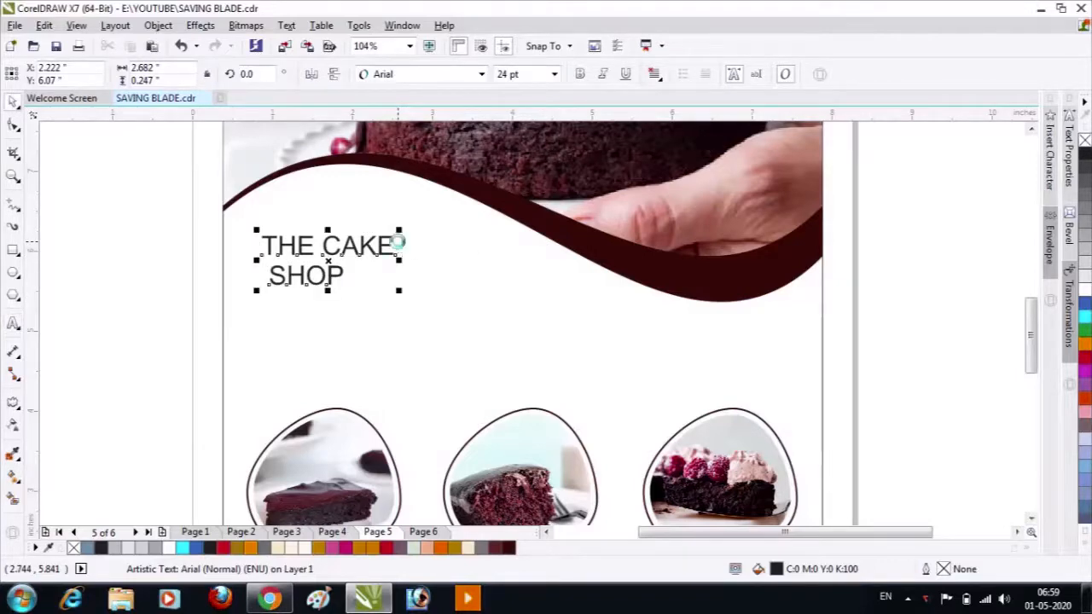
{"action": "key", "text": "ctrl+k"}
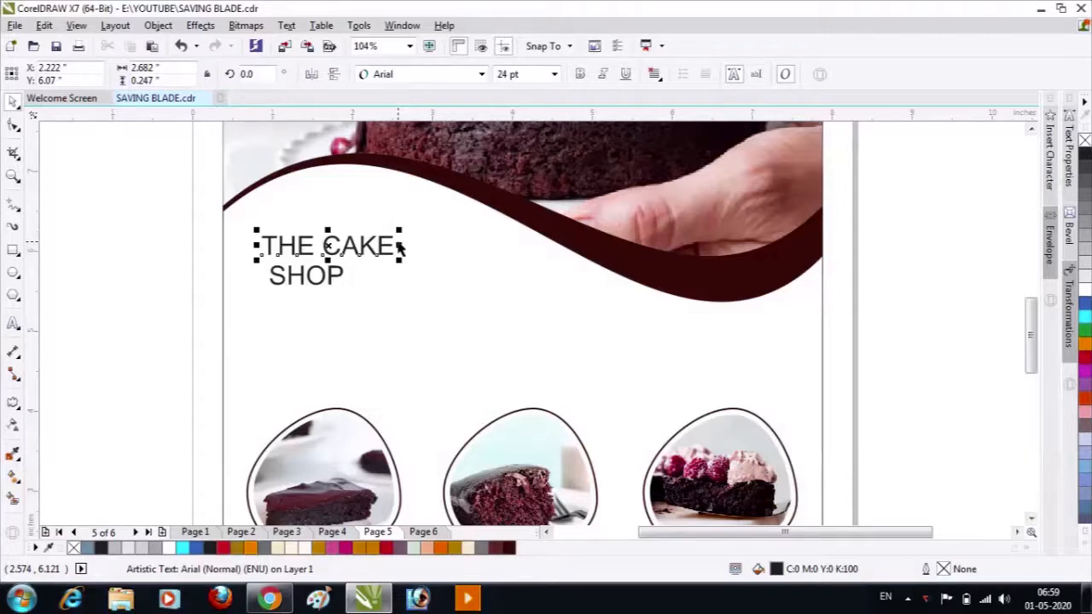
{"action": "key", "text": "ctrl+z"}
{"action": "key", "text": "ctrl+z"}
Put "CAKE SHOP" on its own line below "THE" and break the title apart into two text objects.
{"action": "key", "text": "F8"}
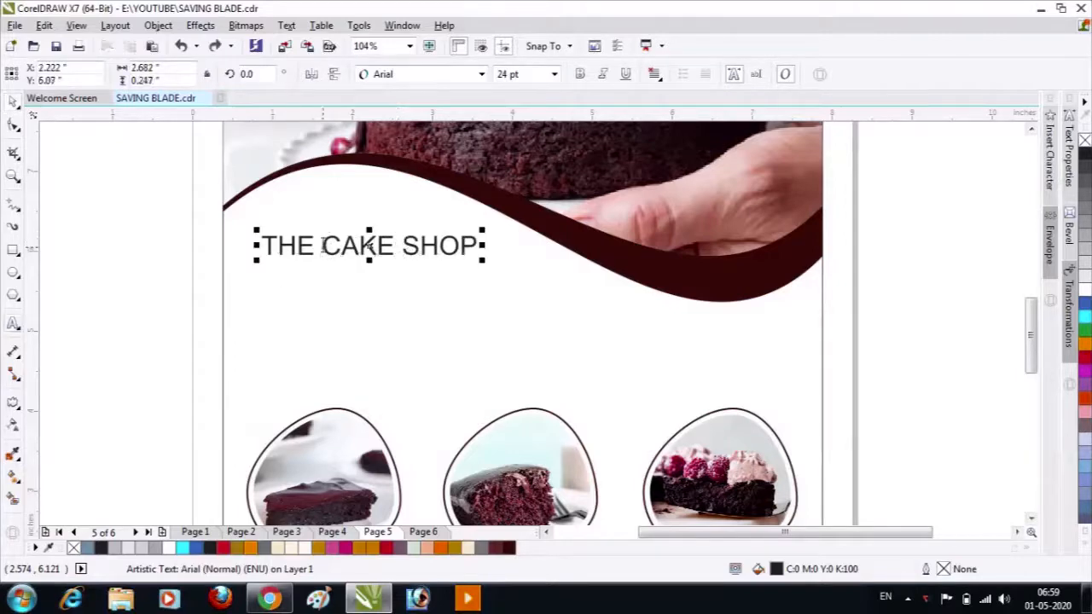
{"action": "left_click", "coordinate": [323, 246]}
{"action": "key", "text": "Return"}
{"action": "key", "text": "ctrl+space"}
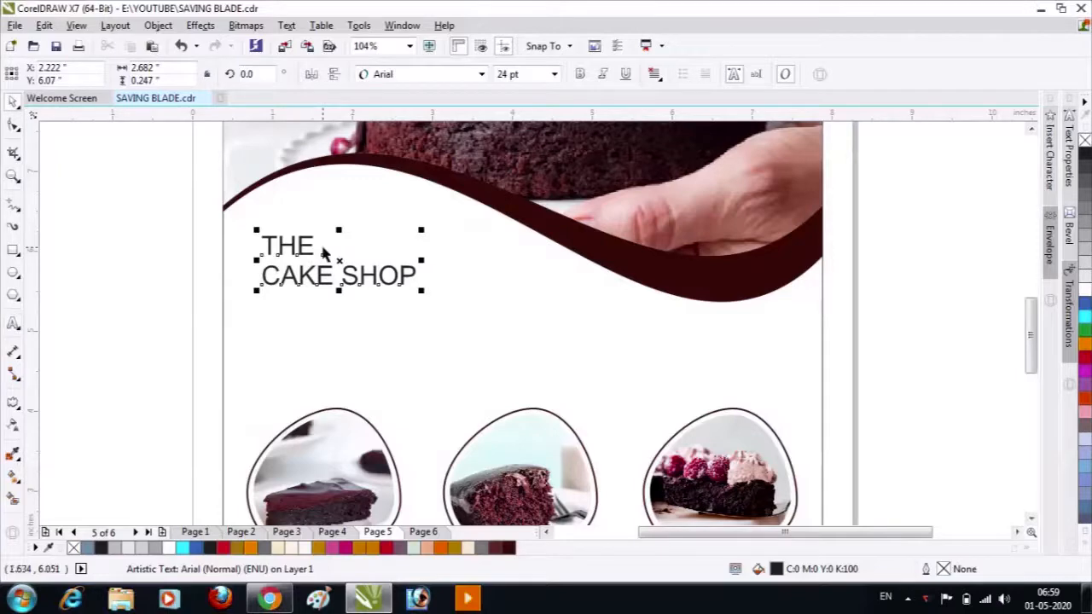
{"action": "key", "text": "ctrl+k"}
Enlarge "THE" slightly and scale "CAKE SHOP" to about 47 pt, placed close beneath it.
{"action": "left_click_drag", "start_coordinate": [322, 231], "coordinate": [296, 232]}
{"action": "left_click", "coordinate": [331, 282]}
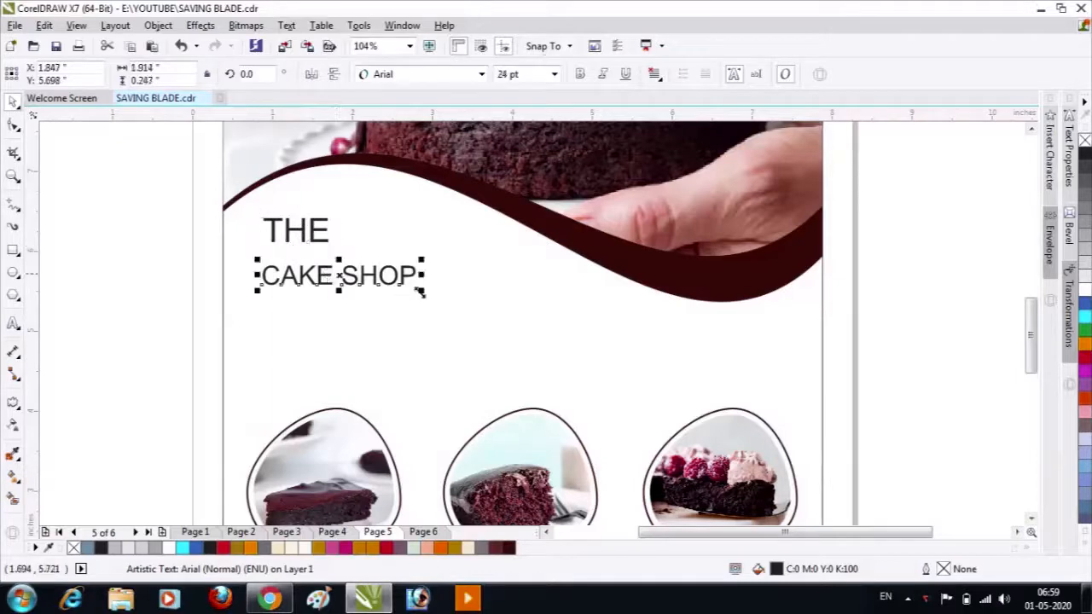
{"action": "left_click_drag", "start_coordinate": [420, 294], "coordinate": [569, 334]}
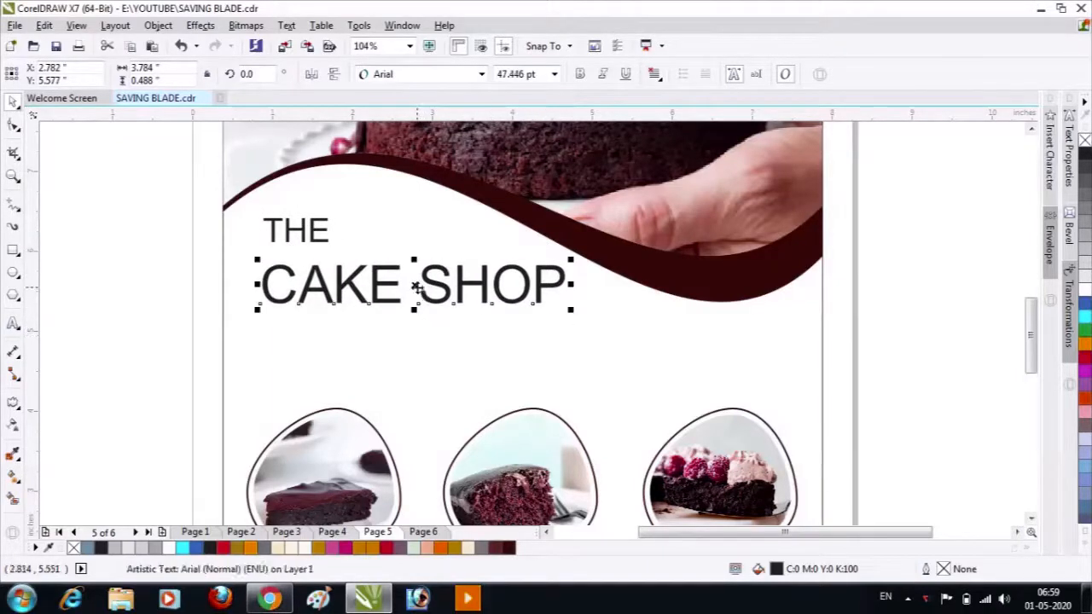
{"action": "left_click_drag", "start_coordinate": [416, 287], "coordinate": [415, 273]}
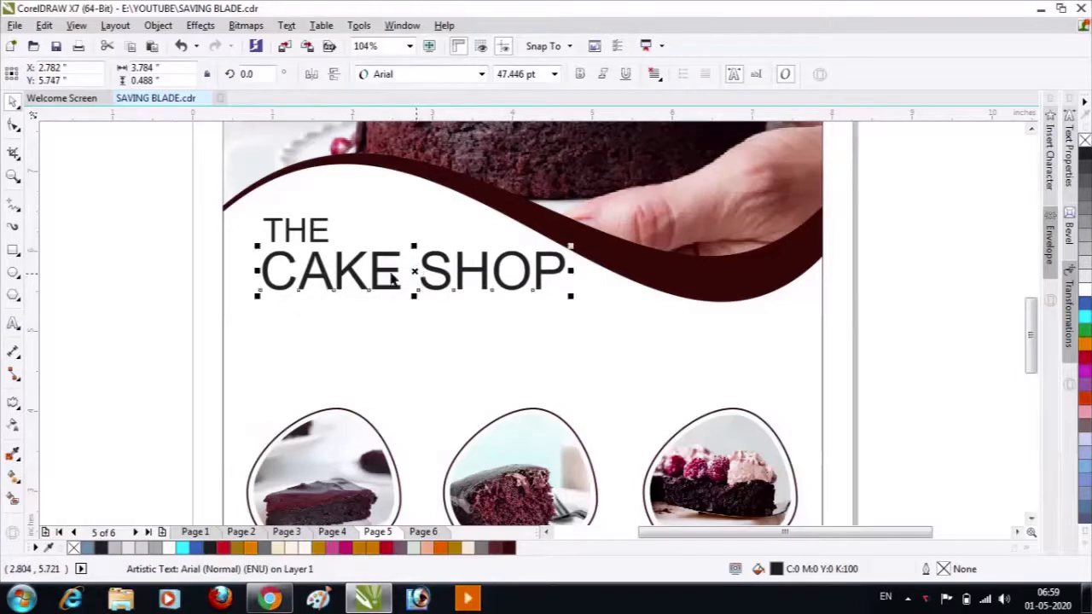
Set the font of both title lines to AvantGarde Md BT.
{"action": "left_click_drag", "start_coordinate": [178, 198], "coordinate": [644, 339]}
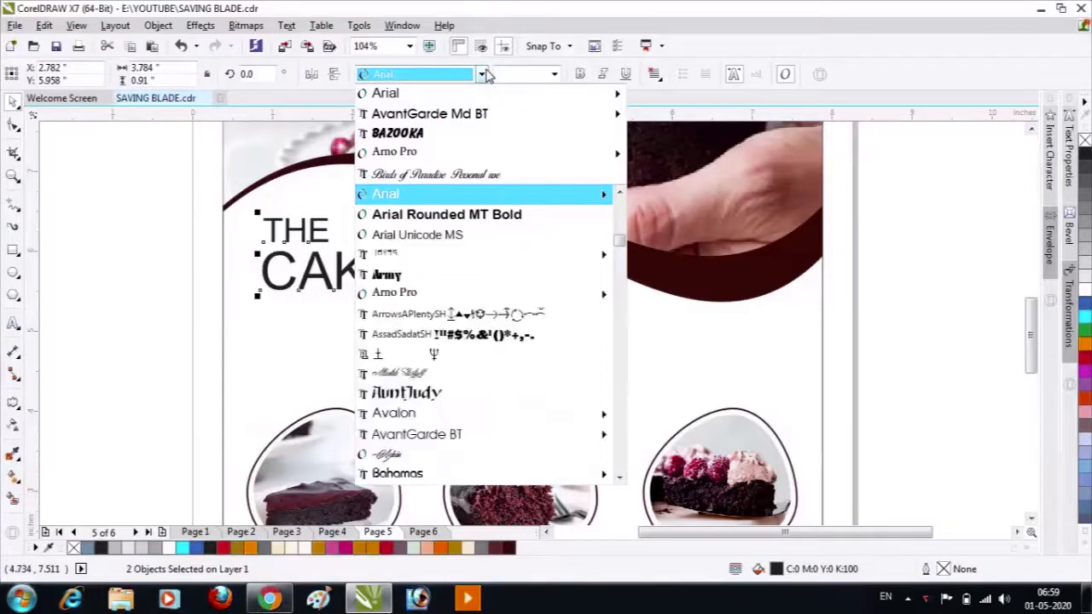
{"action": "mouse_move", "coordinate": [463, 115]}
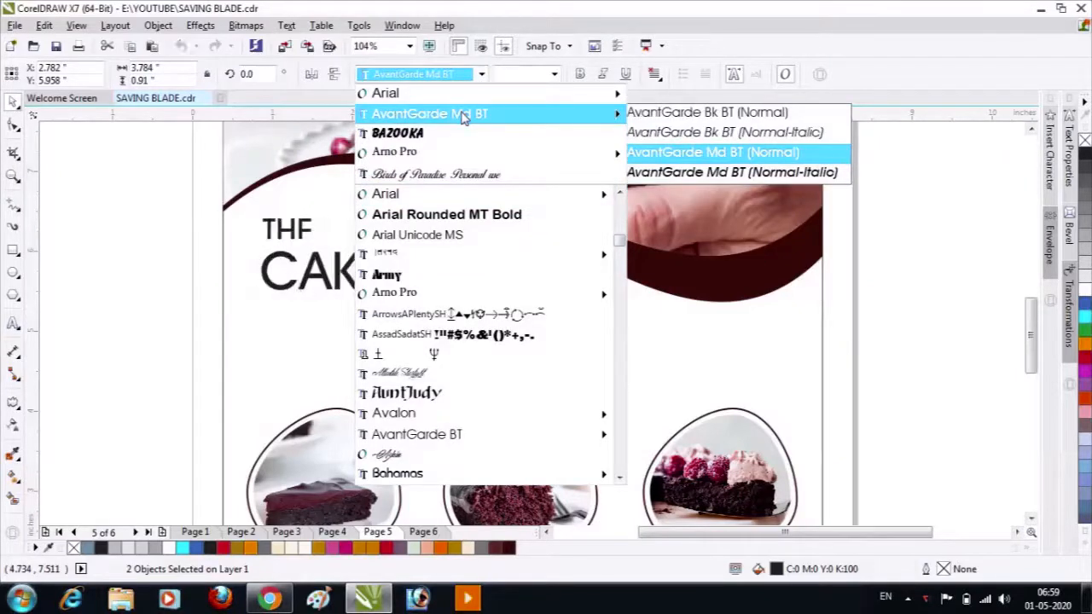
{"action": "left_click", "coordinate": [464, 114]}
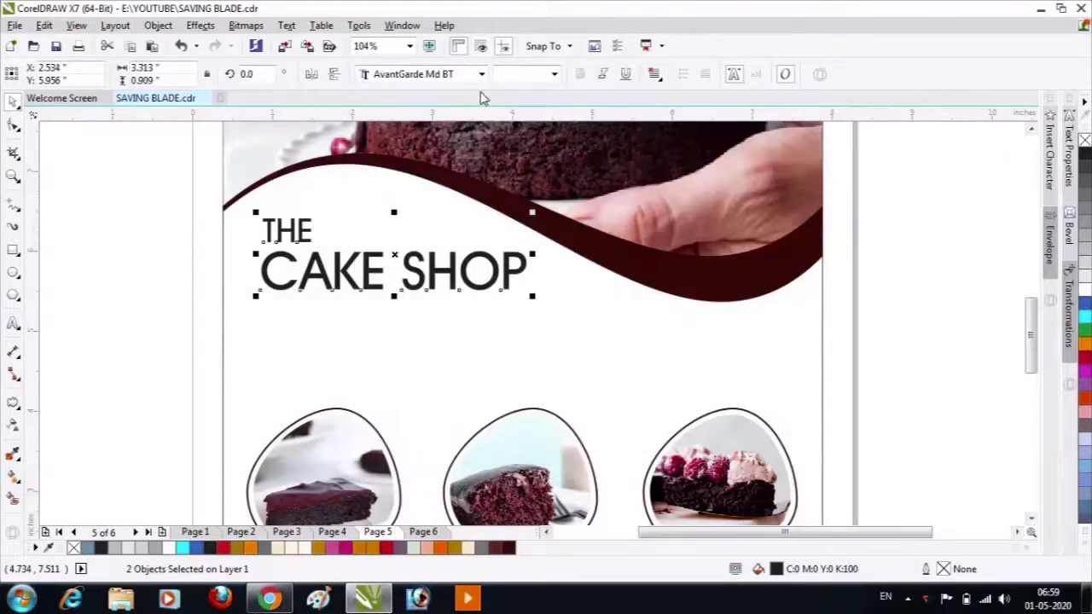
Change the font of both title lines to Bahamas ExtraBold.
{"action": "left_click", "coordinate": [483, 74]}
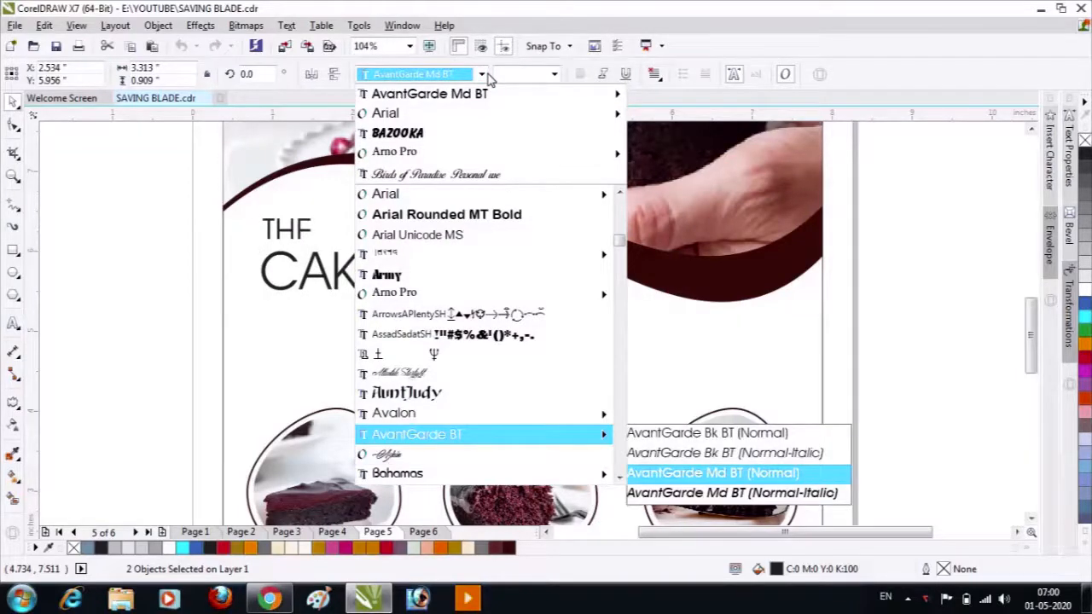
{"action": "key", "text": "Down"}
{"action": "key", "text": "Down"}
{"action": "key", "text": "Down"}
{"action": "key", "text": "Down"}
{"action": "key", "text": "Down"}
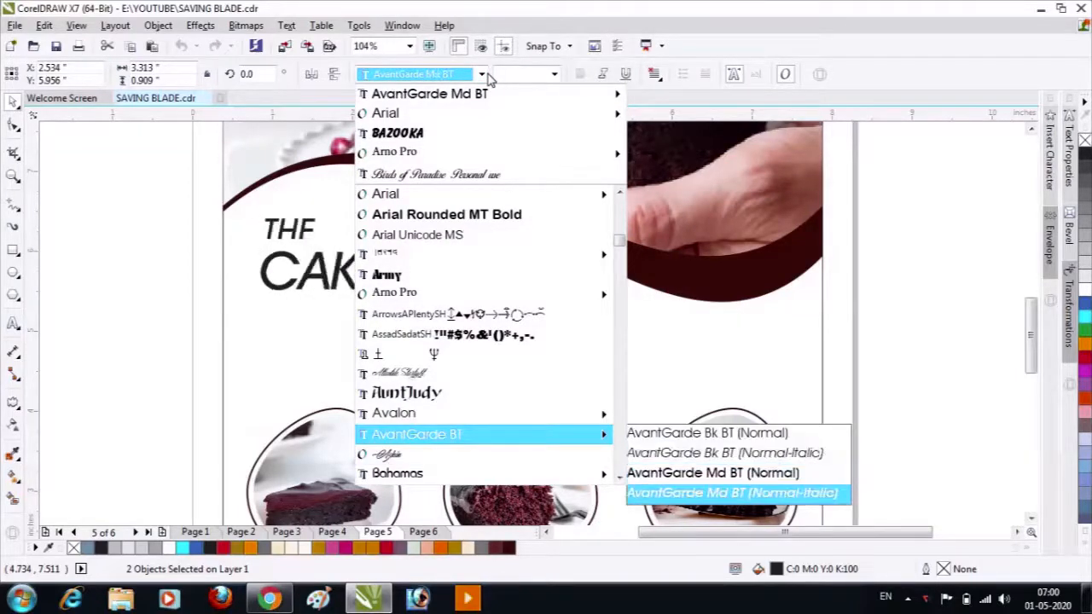
{"action": "key", "text": "Down"}
{"action": "key", "text": "Left"}
{"action": "key", "text": "Down"}
{"action": "key", "text": "Down"}
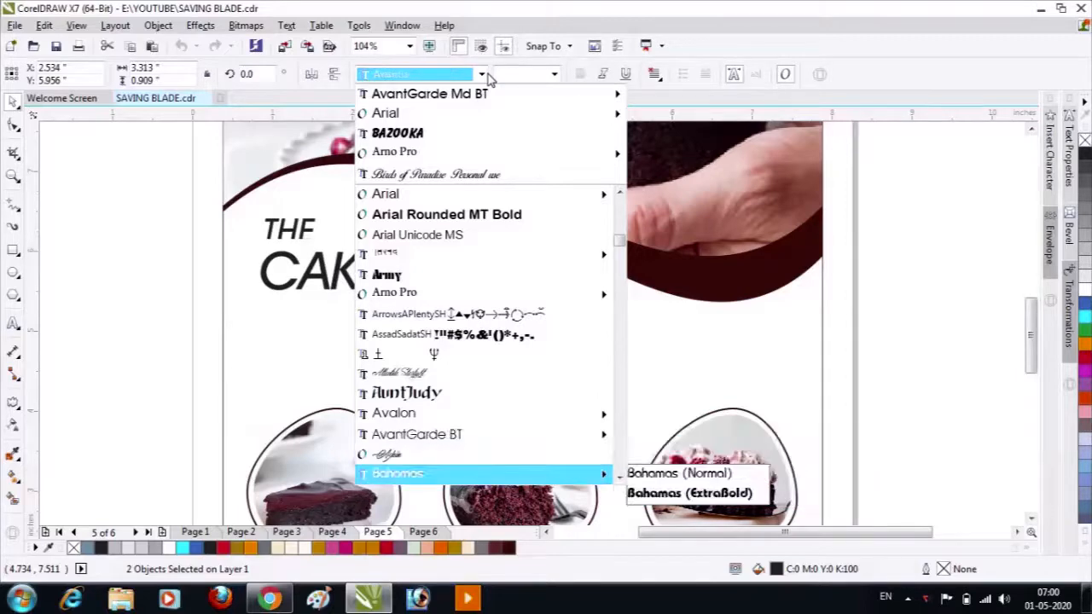
{"action": "key", "text": "Right"}
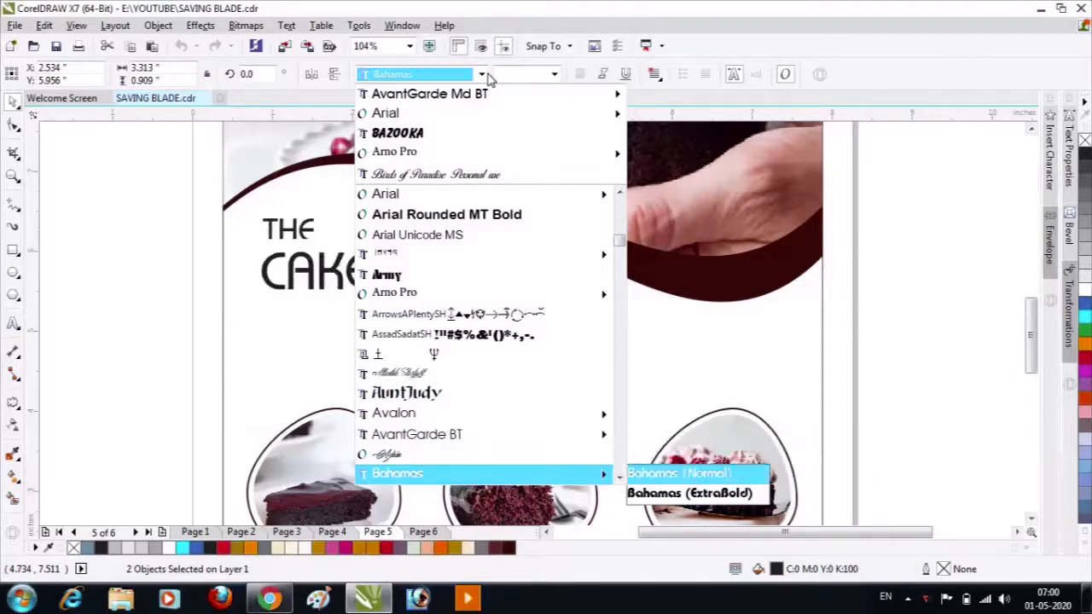
{"action": "key", "text": "Down"}
{"action": "key", "text": "Return"}
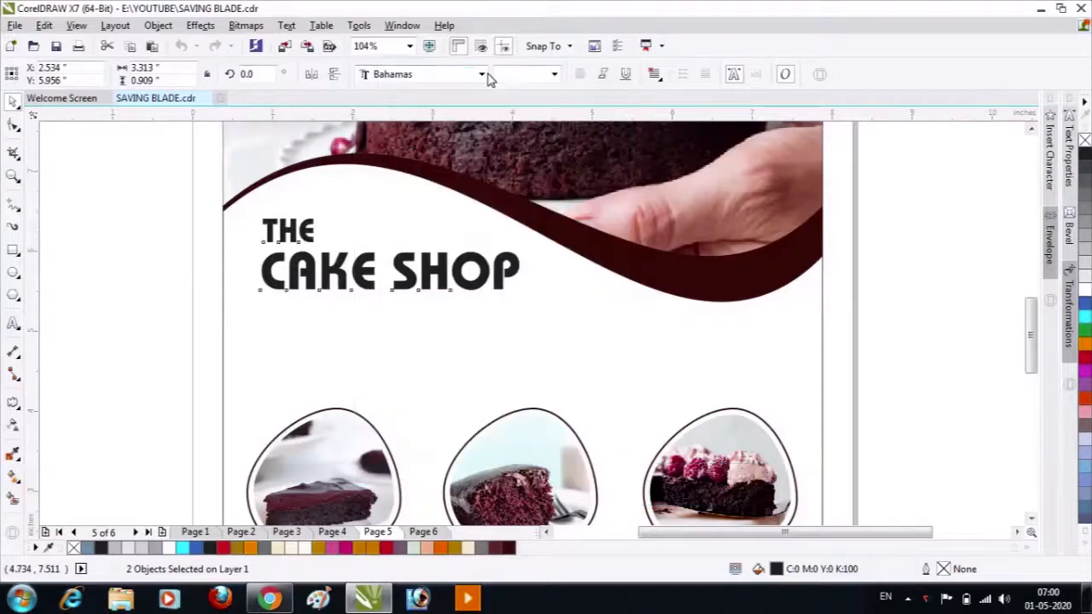
Stretch both title lines horizontally and enlarge them slightly, to about 3.62 in wide overall.
{"action": "left_click", "coordinate": [162, 226]}
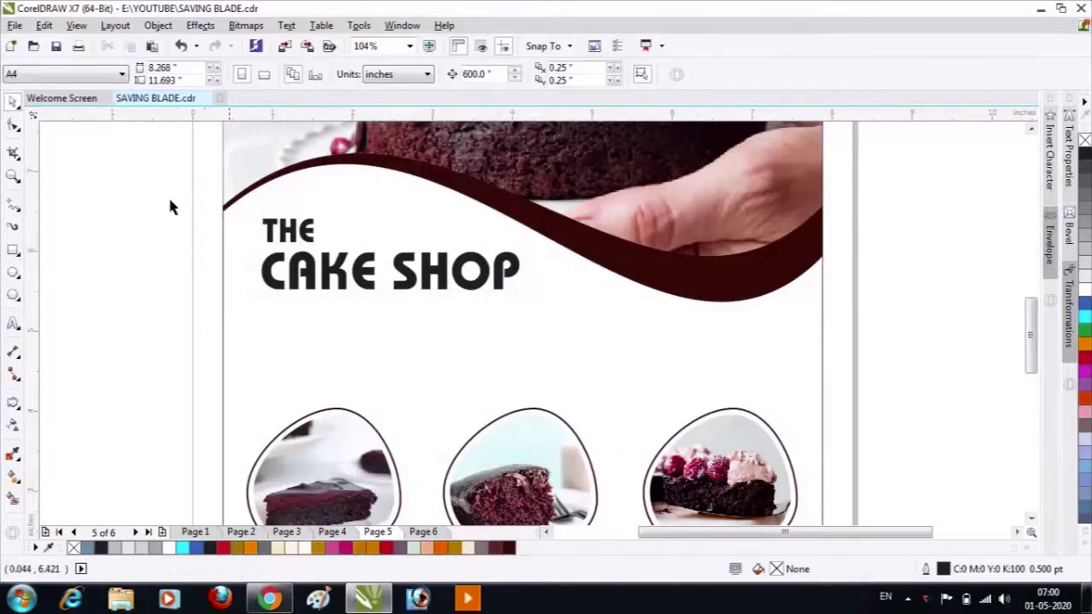
{"action": "left_click_drag", "start_coordinate": [158, 193], "coordinate": [533, 309]}
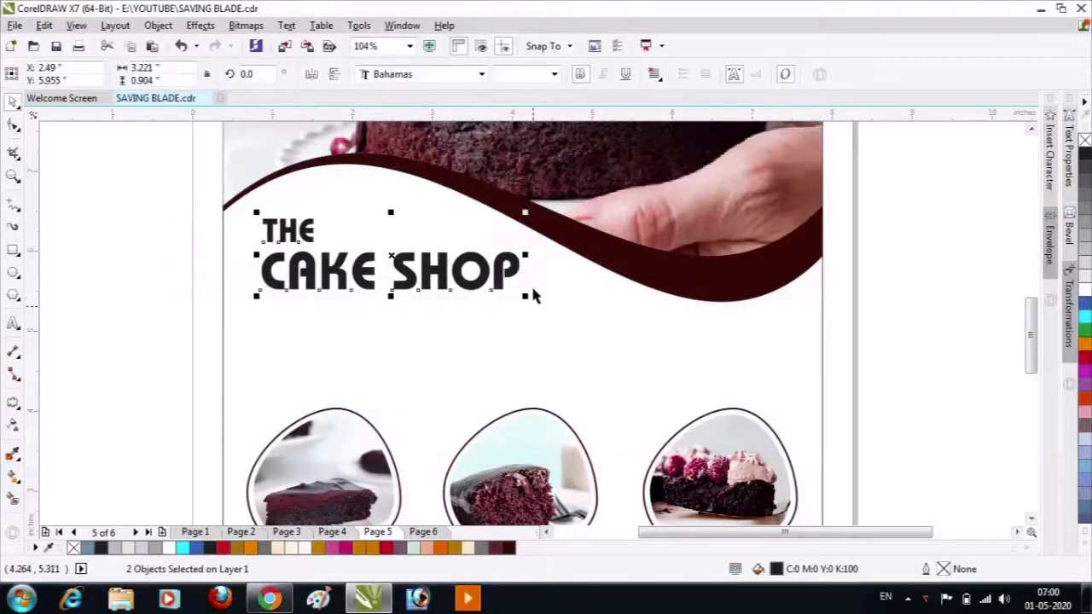
{"action": "left_click_drag", "start_coordinate": [528, 257], "coordinate": [536, 255]}
{"action": "left_click_drag", "start_coordinate": [254, 255], "coordinate": [250, 258]}
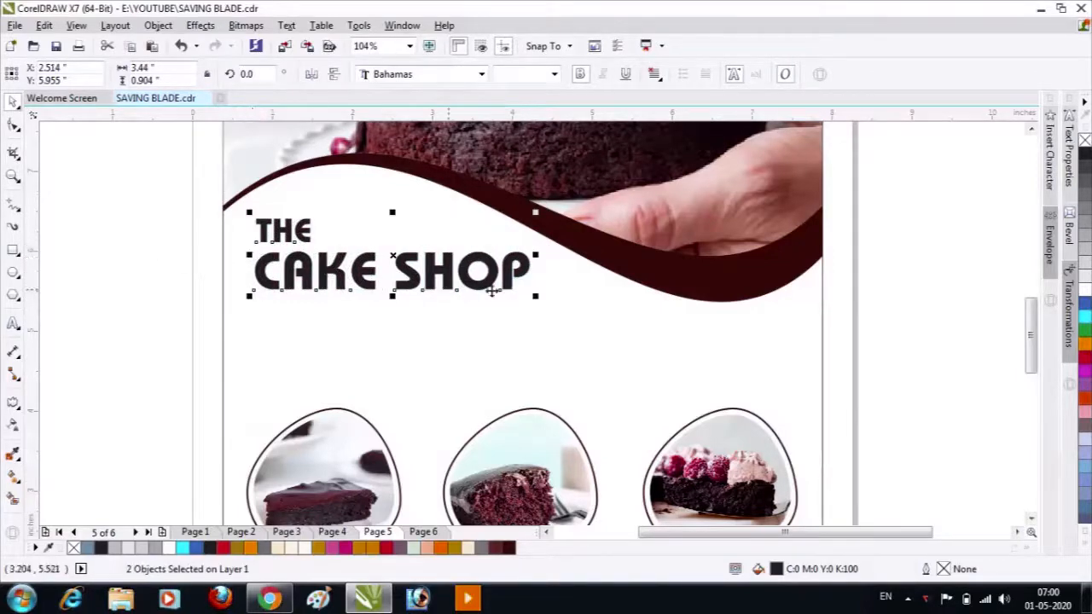
{"action": "left_click_drag", "start_coordinate": [536, 296], "coordinate": [551, 299]}
{"action": "left_click", "coordinate": [888, 340]}
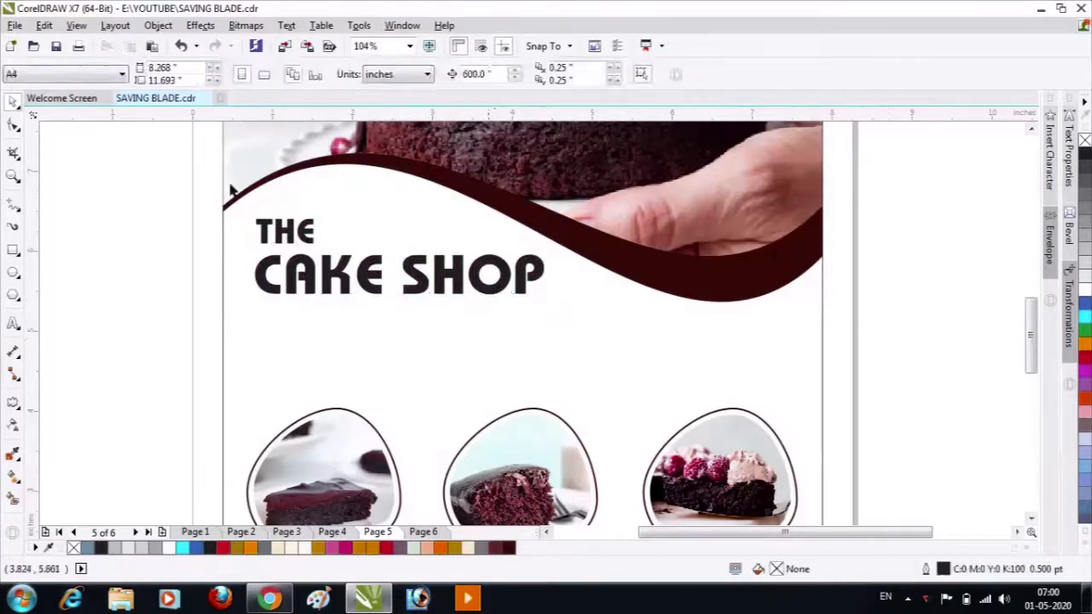
{"action": "left_click_drag", "start_coordinate": [184, 174], "coordinate": [358, 239]}
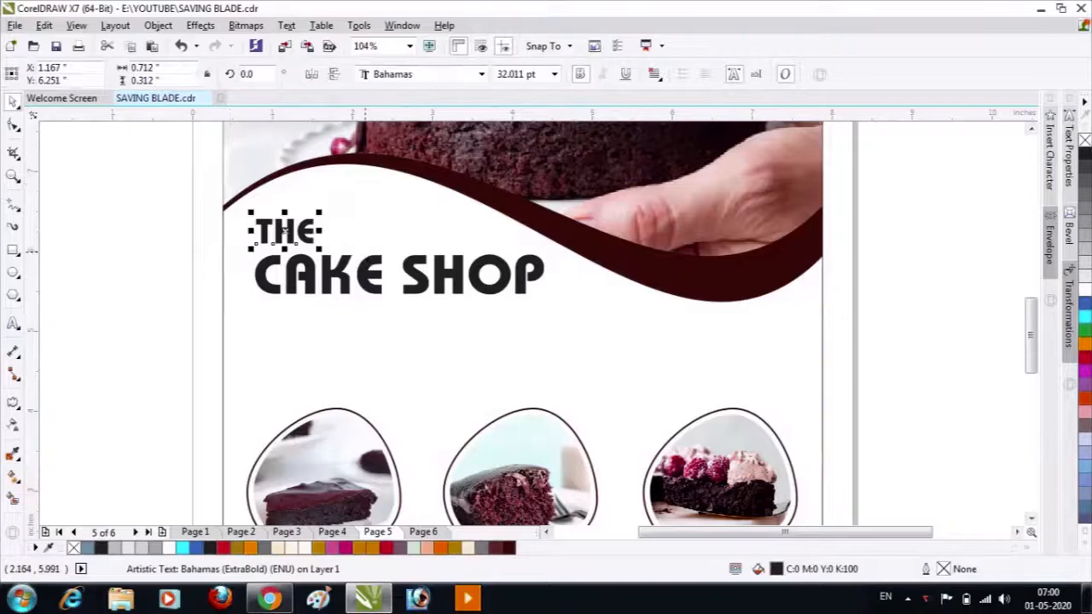
{"action": "left_click", "coordinate": [427, 75]}
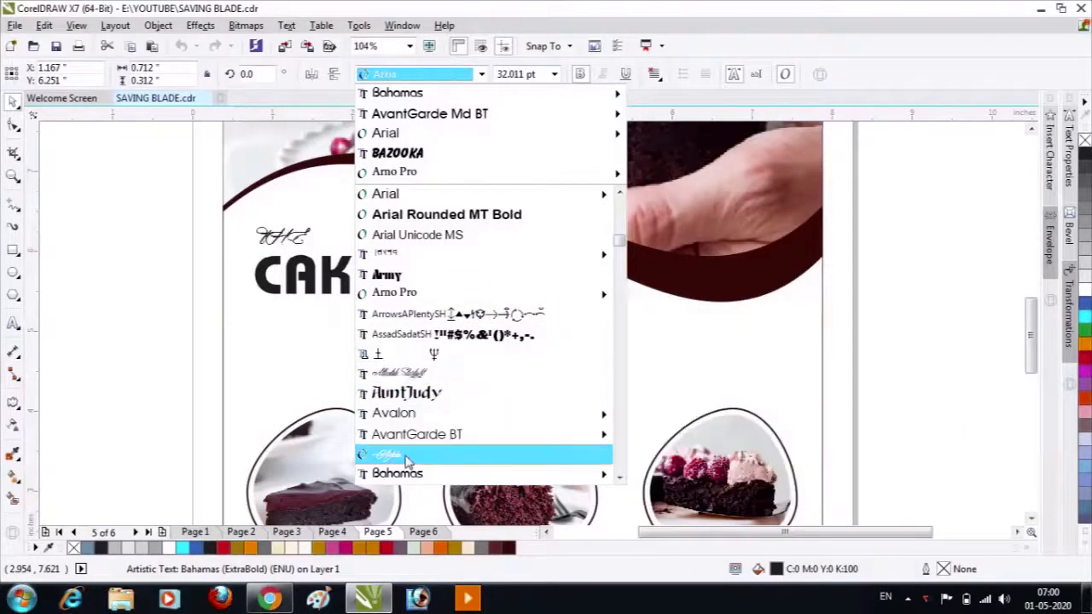
{"action": "mouse_move", "coordinate": [410, 476]}
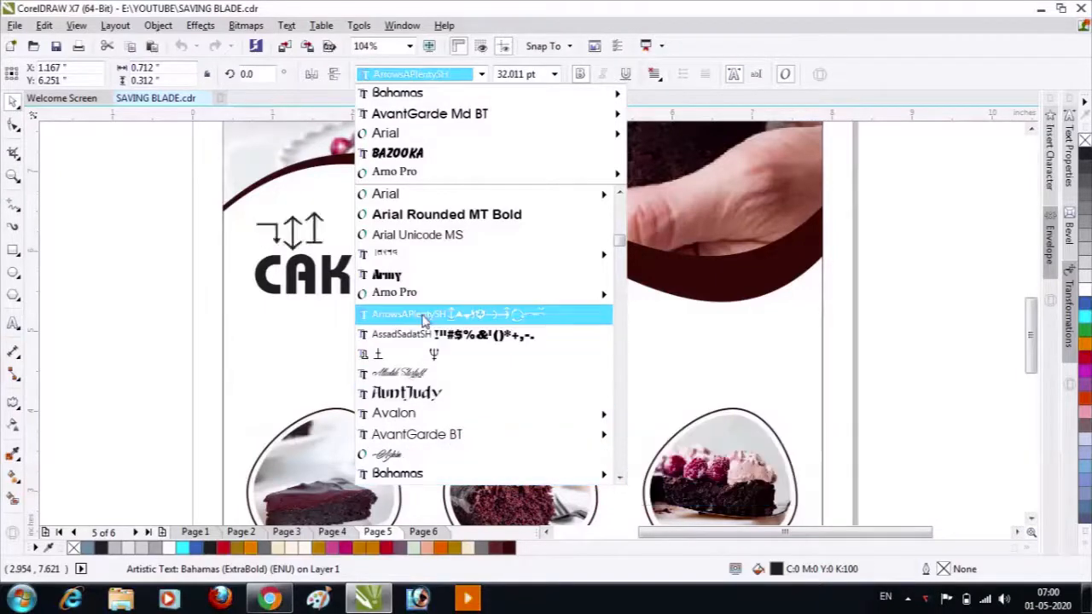
{"action": "left_click", "coordinate": [101, 243]}
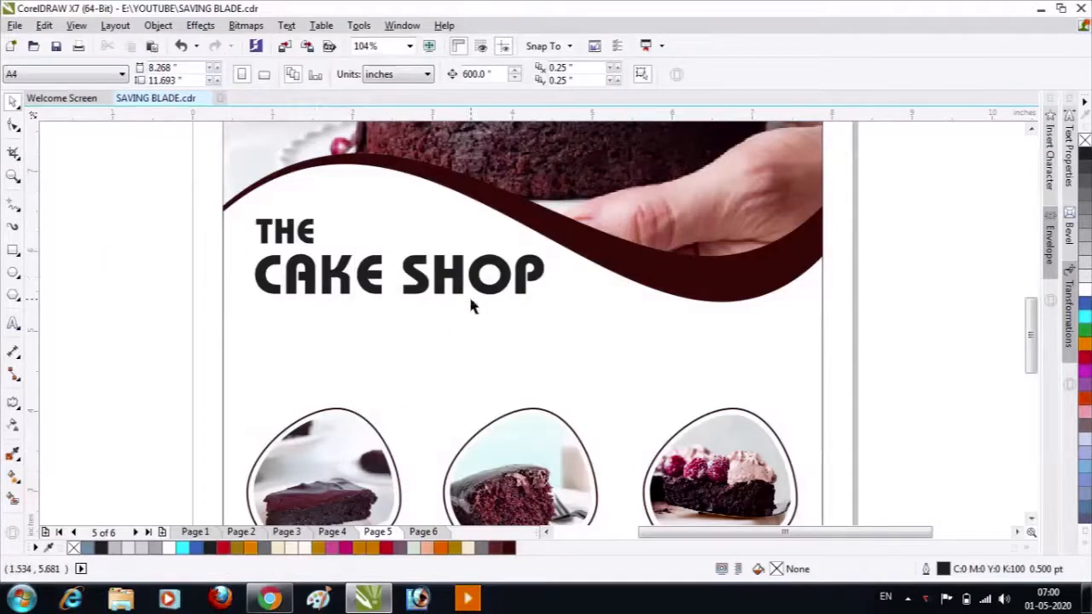
Place a copy of the "THE" text below "CAKE SHOP", slightly indented from the title's left edge.
{"action": "key", "text": "F3"}
{"action": "key", "text": "F2"}
{"action": "left_click_drag", "start_coordinate": [355, 281], "coordinate": [670, 440]}
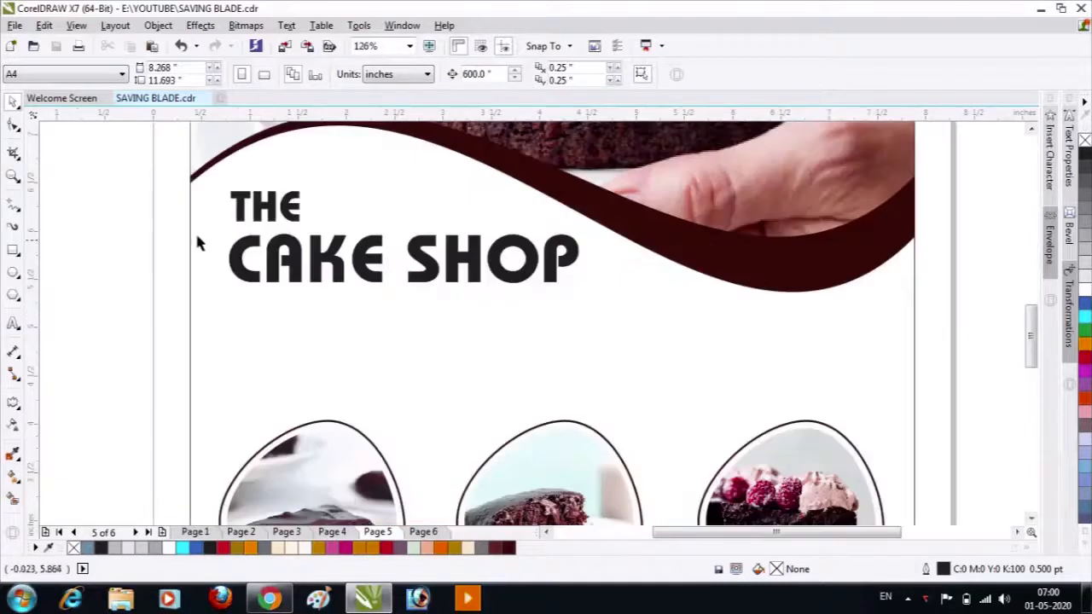
{"action": "left_click", "coordinate": [232, 213]}
{"action": "left_click_drag", "start_coordinate": [263, 224], "coordinate": [295, 344]}
{"action": "right_click", "coordinate": [296, 344]}
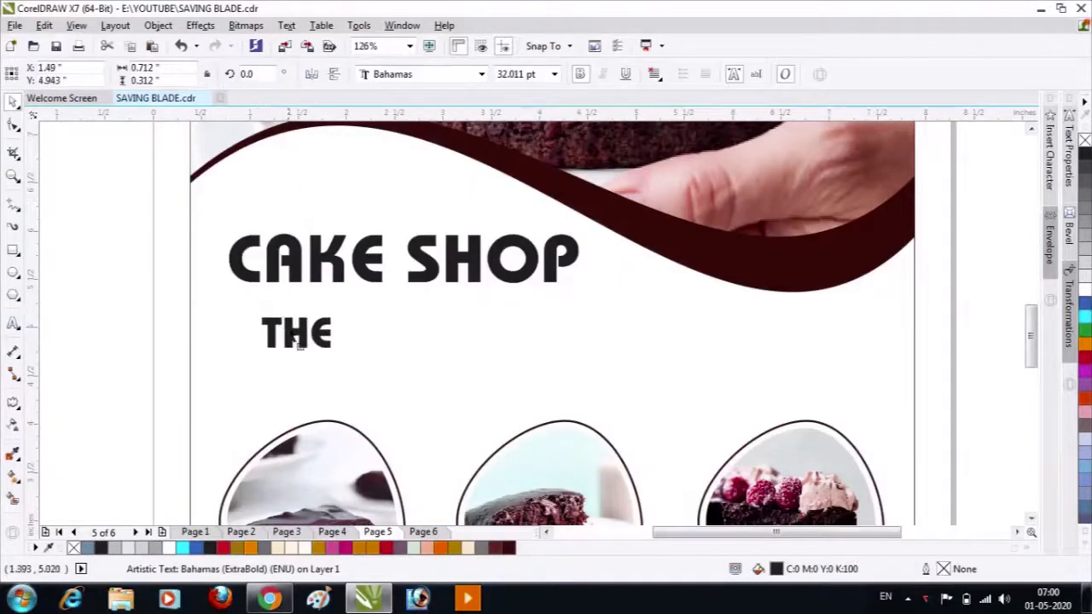
Replace the copied text with the tagline "TASTY & FRESH".
{"action": "left_click", "coordinate": [14, 328]}
{"action": "type", "text": "T"}
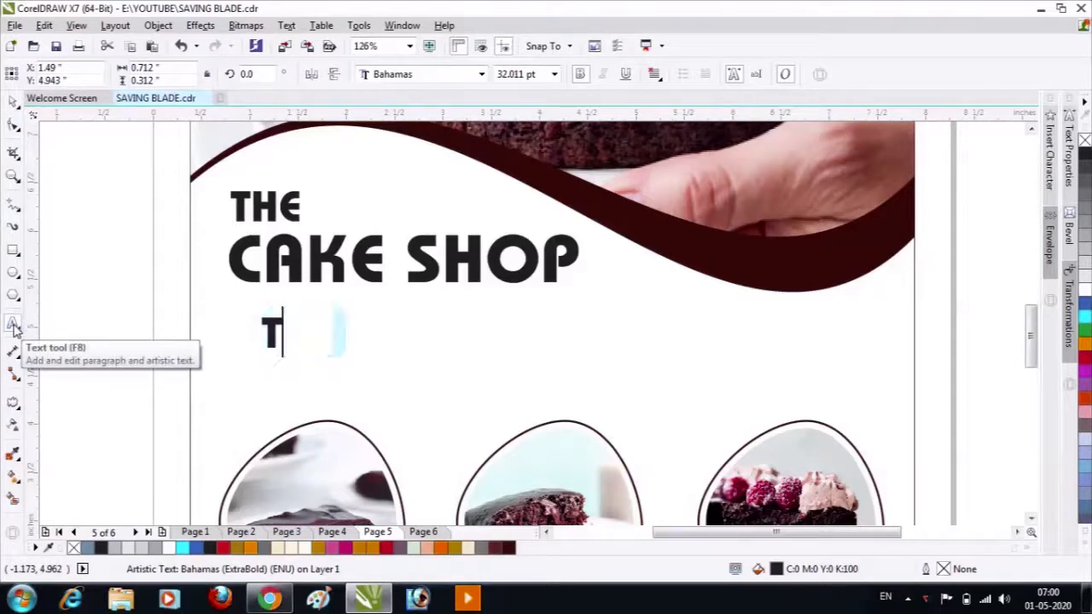
{"action": "type", "text": "ASTY"}
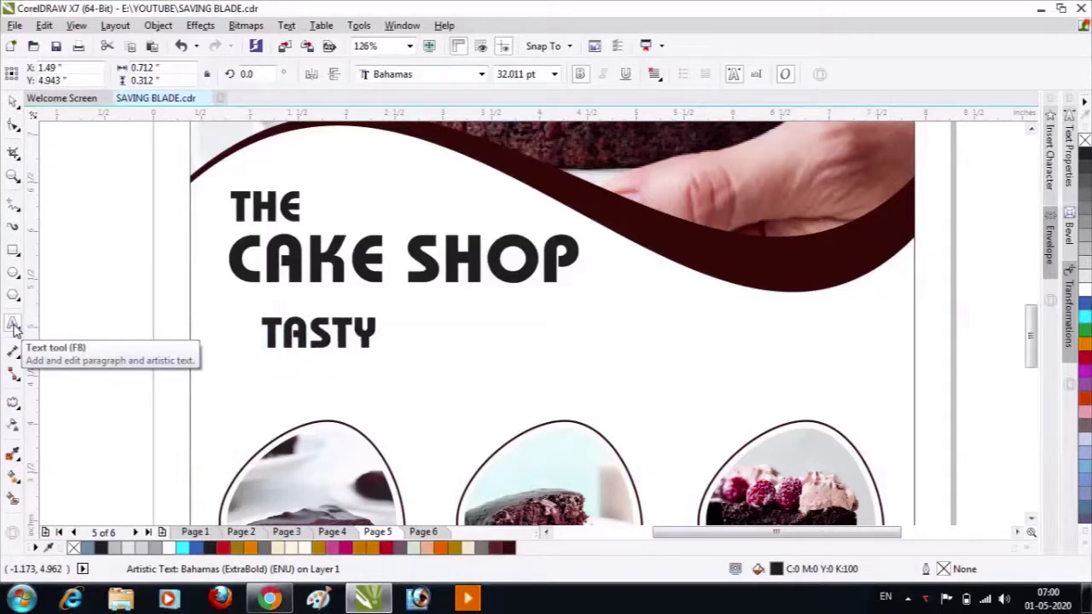
{"action": "type", "text": " & "}
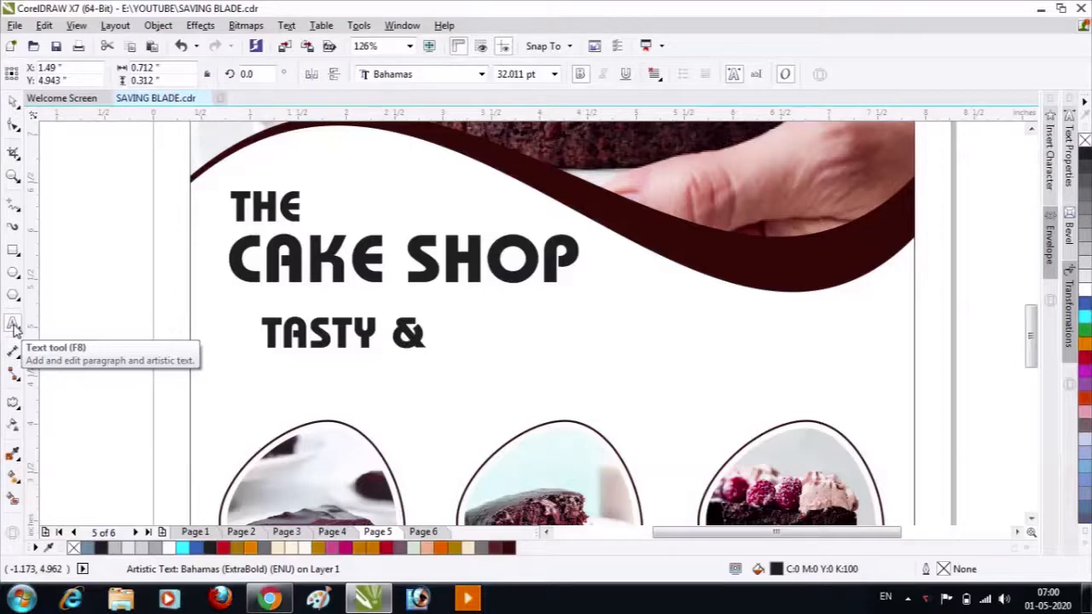
{"action": "type", "text": "FREE"}
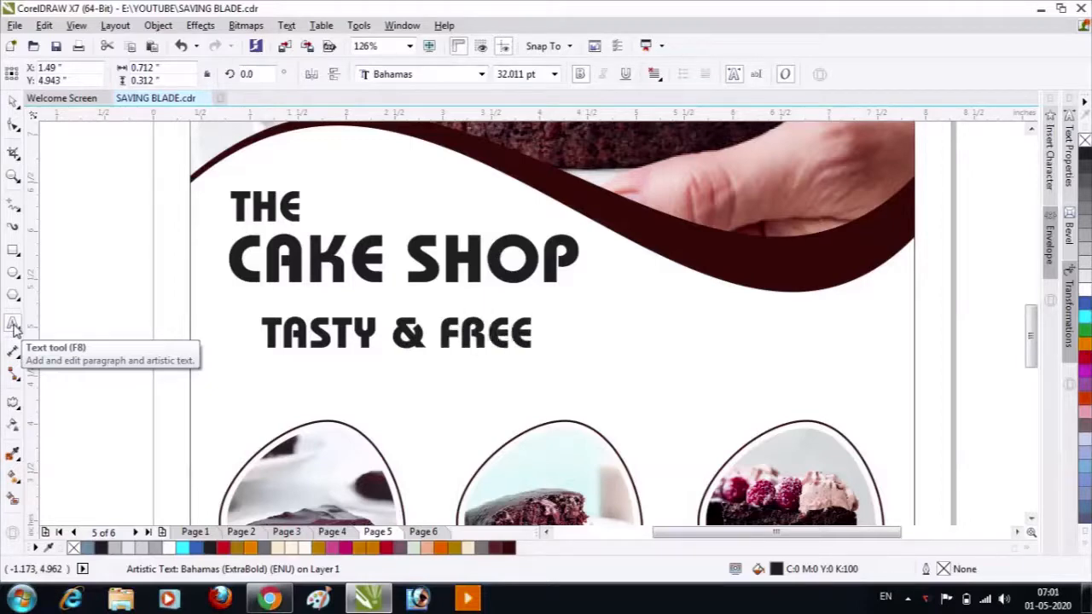
{"action": "key", "text": "BackSpace"}
{"action": "type", "text": "SH"}
{"action": "key", "text": "ctrl+space"}
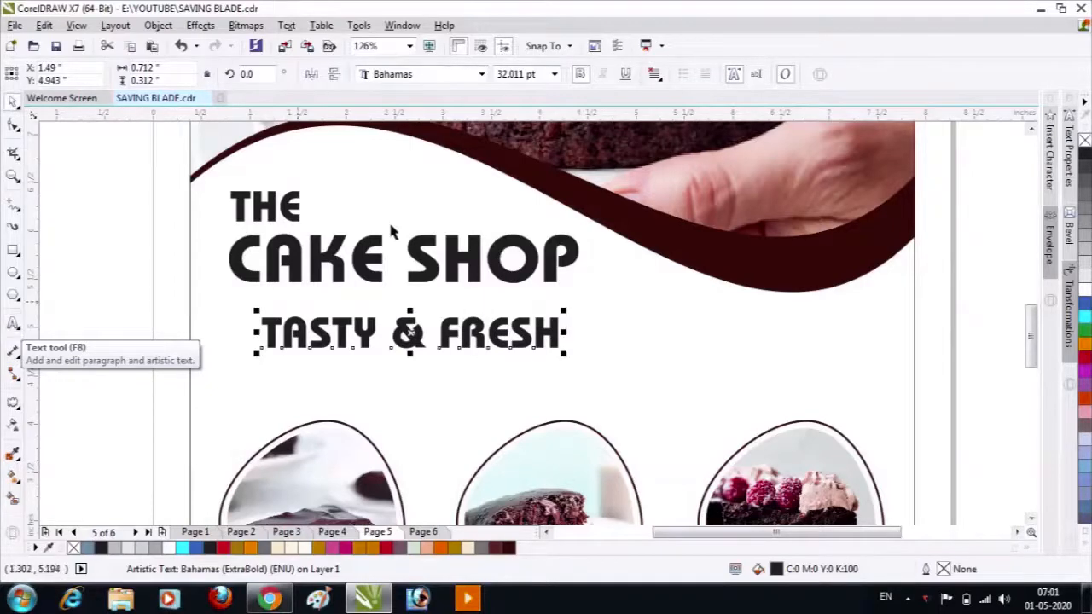
Set the tagline to 15 pt and place it directly beneath "CAKE SHOP", aligned to its left edge.
{"action": "left_click_drag", "start_coordinate": [545, 71], "coordinate": [478, 88]}
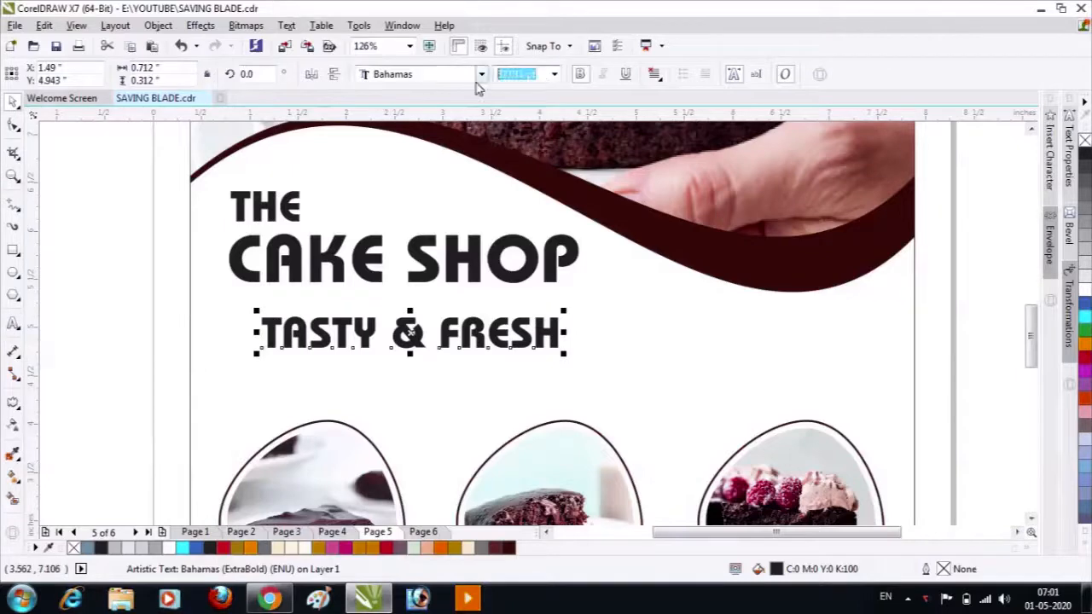
{"action": "type", "text": "15"}
{"action": "key", "text": "Return"}
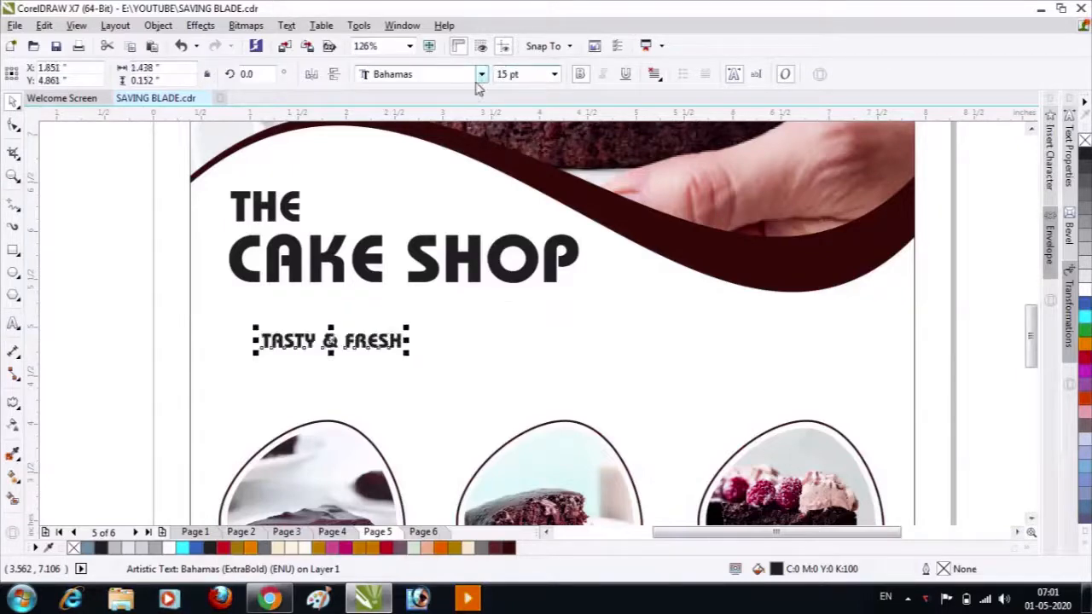
{"action": "left_click_drag", "start_coordinate": [333, 340], "coordinate": [309, 301]}
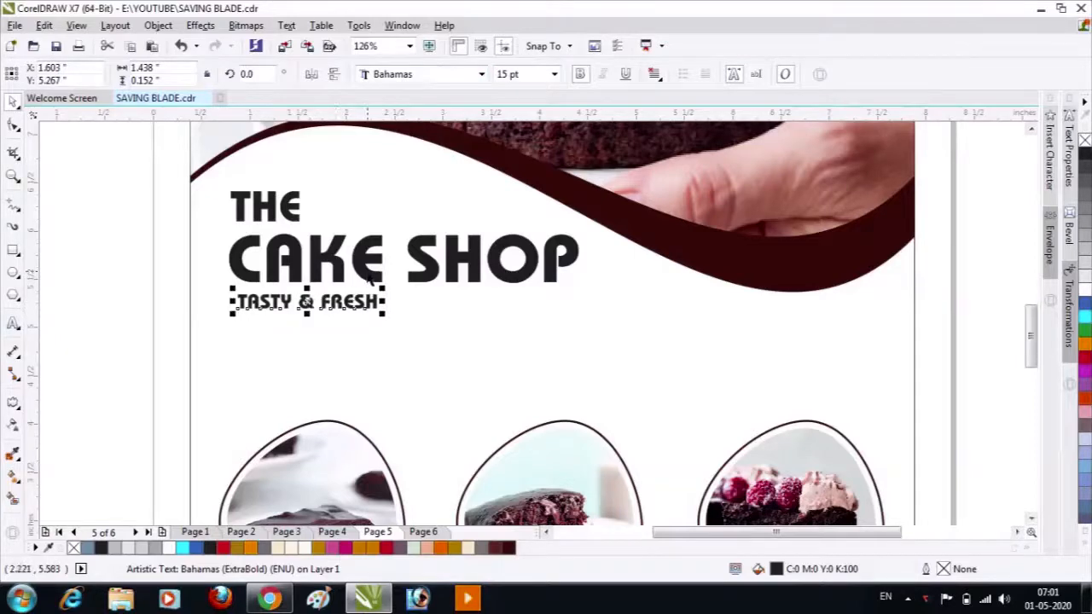
{"action": "left_click", "coordinate": [369, 275], "text": "shift"}
{"action": "key", "text": "l"}
{"action": "left_click", "coordinate": [228, 315]}
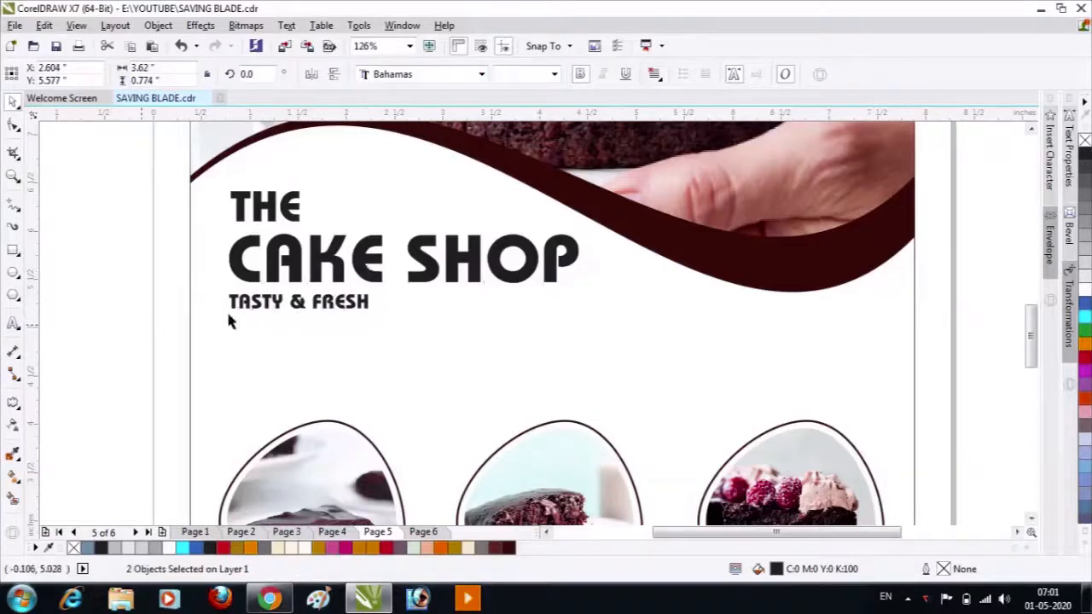
Widen the letter spacing of "TASTY & FRESH" until the tagline spans about the width of "CAKE SHOP".
{"action": "left_click", "coordinate": [326, 306]}
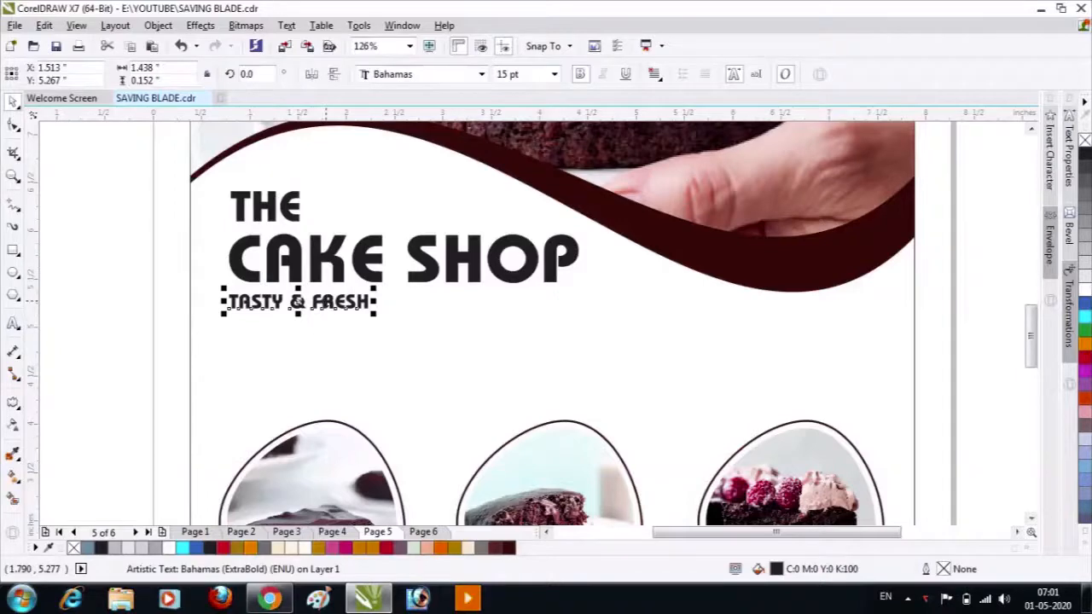
{"action": "key", "text": "F10"}
{"action": "left_click_drag", "start_coordinate": [378, 312], "coordinate": [650, 324]}
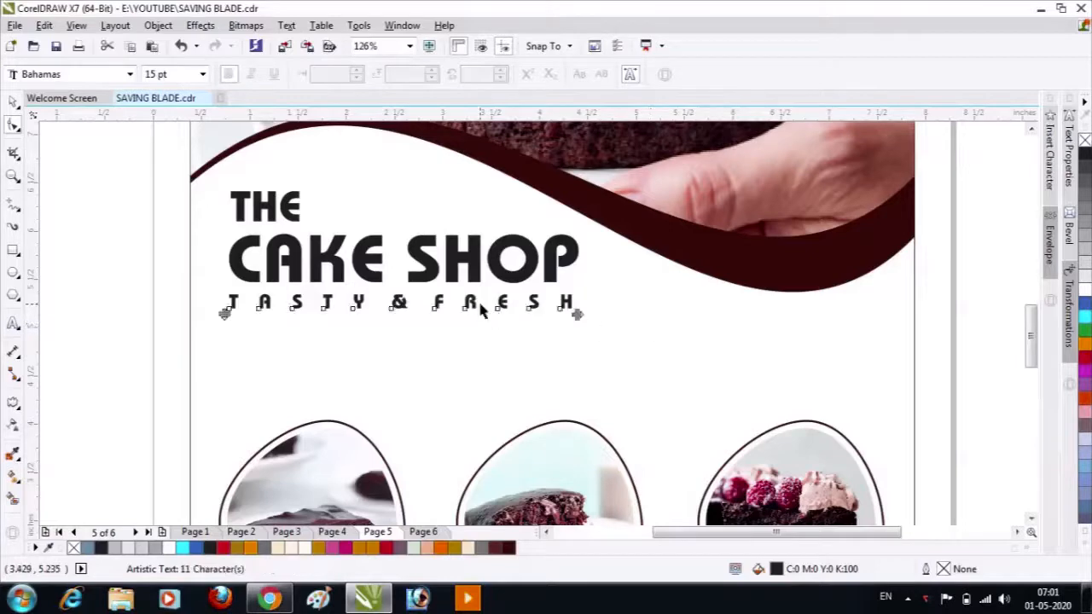
{"action": "key", "text": "space"}
{"action": "key", "text": "space"}
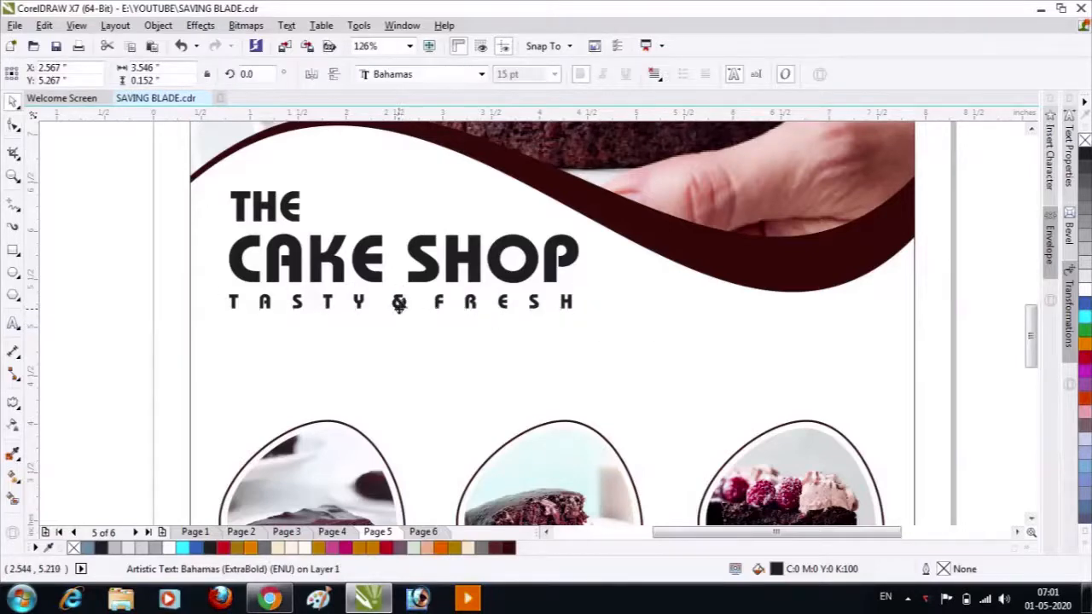
Scale the title and tagline together to about 3.65 in wide and move them down about 0.15 in.
{"action": "left_click_drag", "start_coordinate": [130, 177], "coordinate": [631, 369]}
{"action": "left_click_drag", "start_coordinate": [584, 317], "coordinate": [588, 320]}
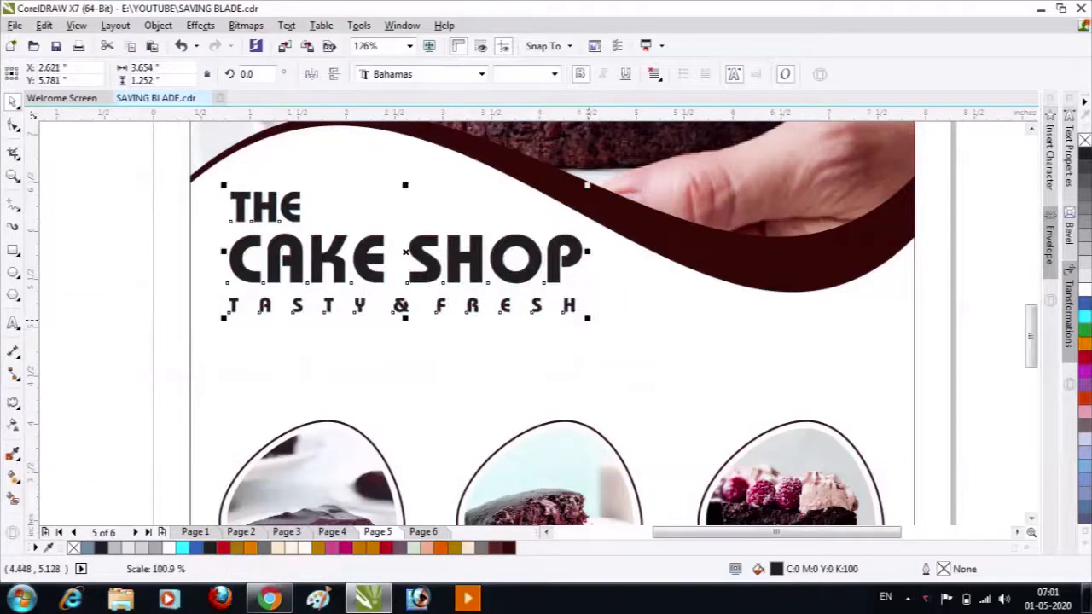
{"action": "left_click_drag", "start_coordinate": [406, 254], "coordinate": [408, 270]}
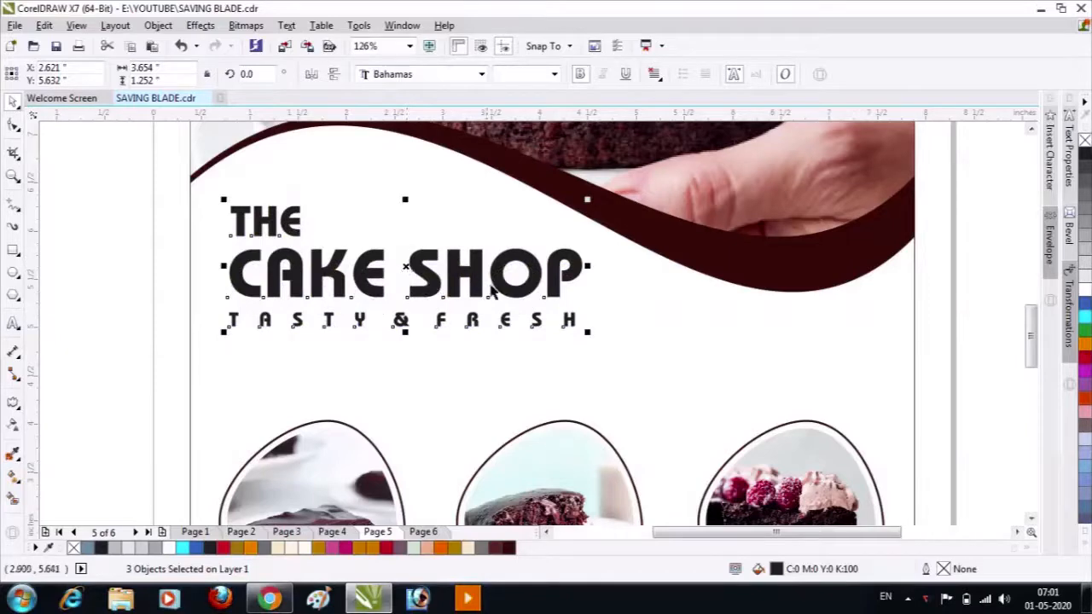
{"action": "scroll", "coordinate": [491, 286], "scroll_direction": "down", "scroll_amount": 2}
{"action": "left_click", "coordinate": [782, 341]}
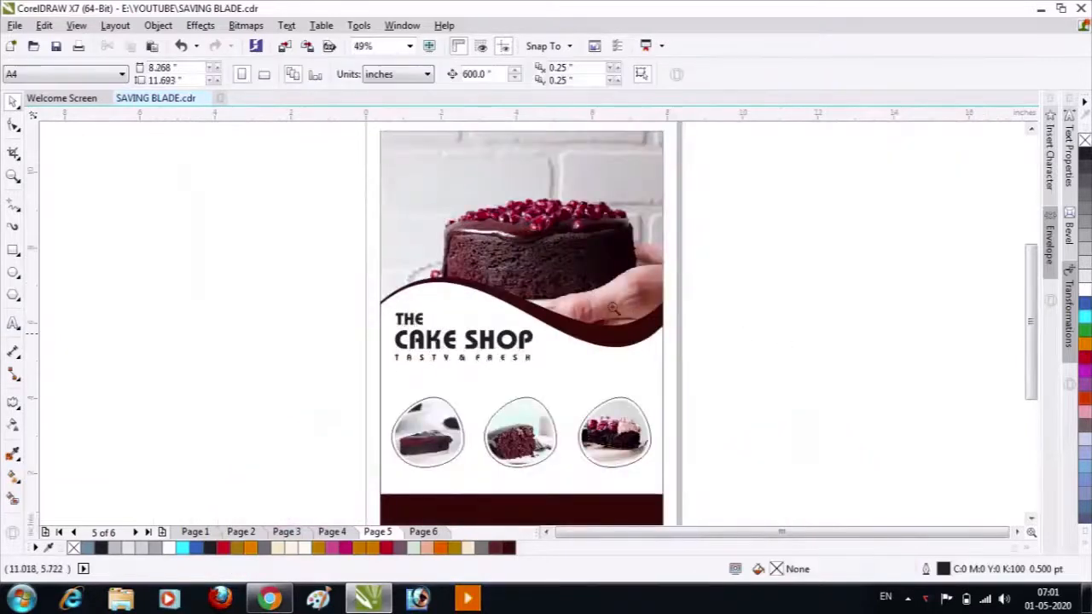
Move the three cake photos with their rings up about 0.13 in.
{"action": "left_click_drag", "start_coordinate": [324, 268], "coordinate": [738, 521]}
{"action": "left_click_drag", "start_coordinate": [267, 299], "coordinate": [744, 472]}
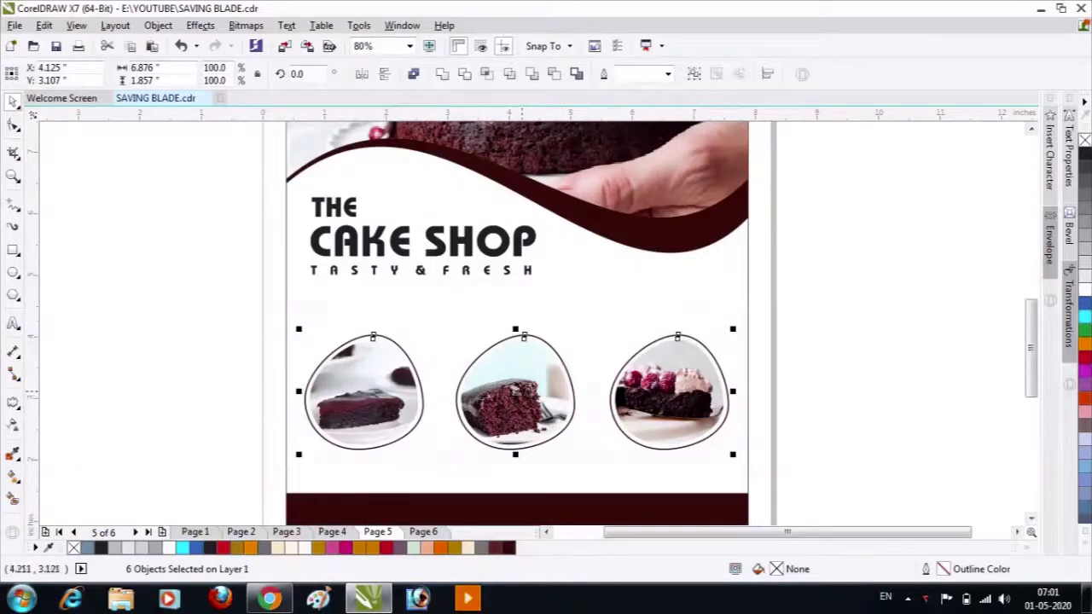
{"action": "left_click_drag", "start_coordinate": [522, 392], "coordinate": [522, 384]}
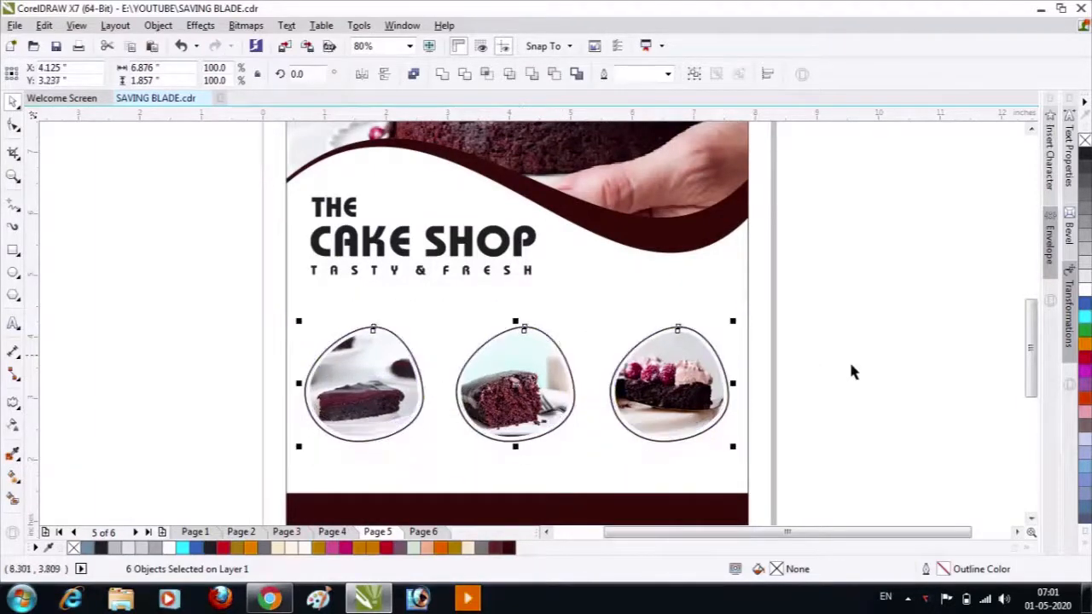
{"action": "left_click", "coordinate": [850, 371]}
Correct the spelling of the caption under the first cake photo to "CHOCOLATE CAKE".
{"action": "key", "text": "z"}
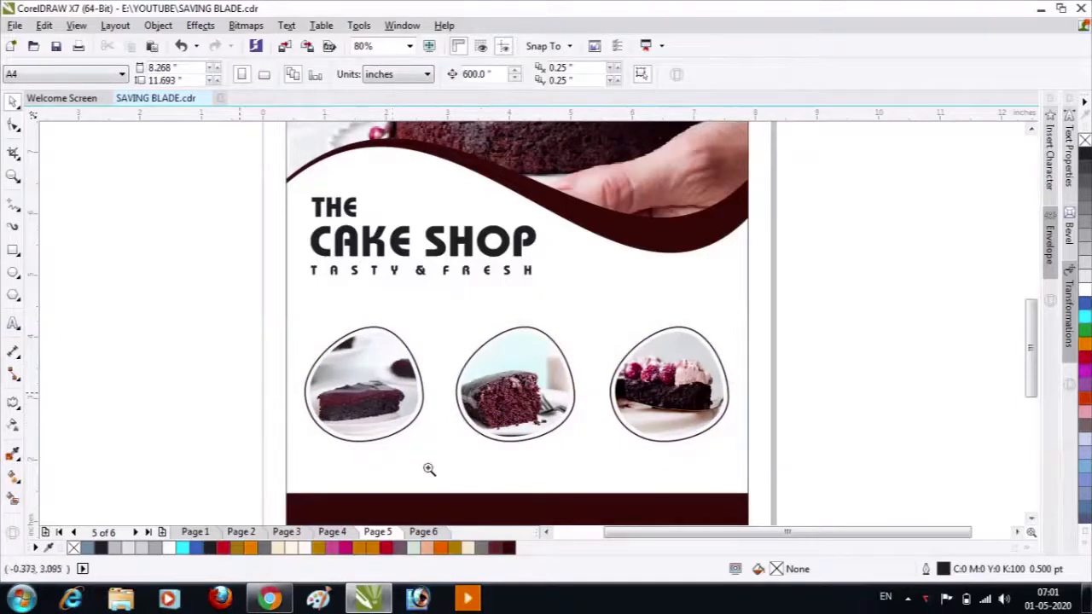
{"action": "left_click_drag", "start_coordinate": [246, 398], "coordinate": [757, 521]}
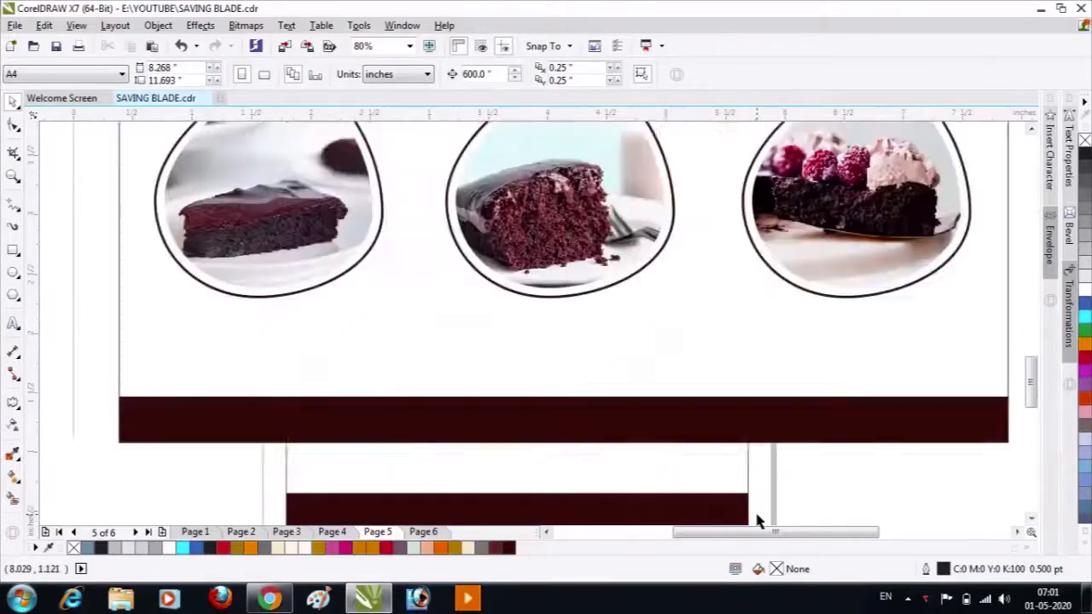
{"action": "left_click", "coordinate": [14, 325]}
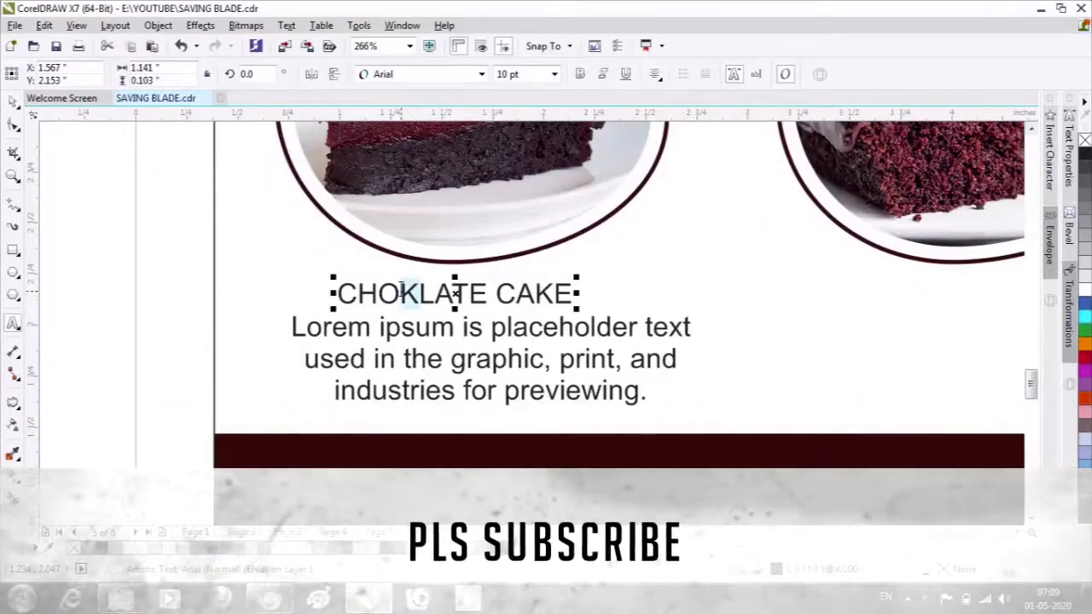
{"action": "type", "text": "C0"}
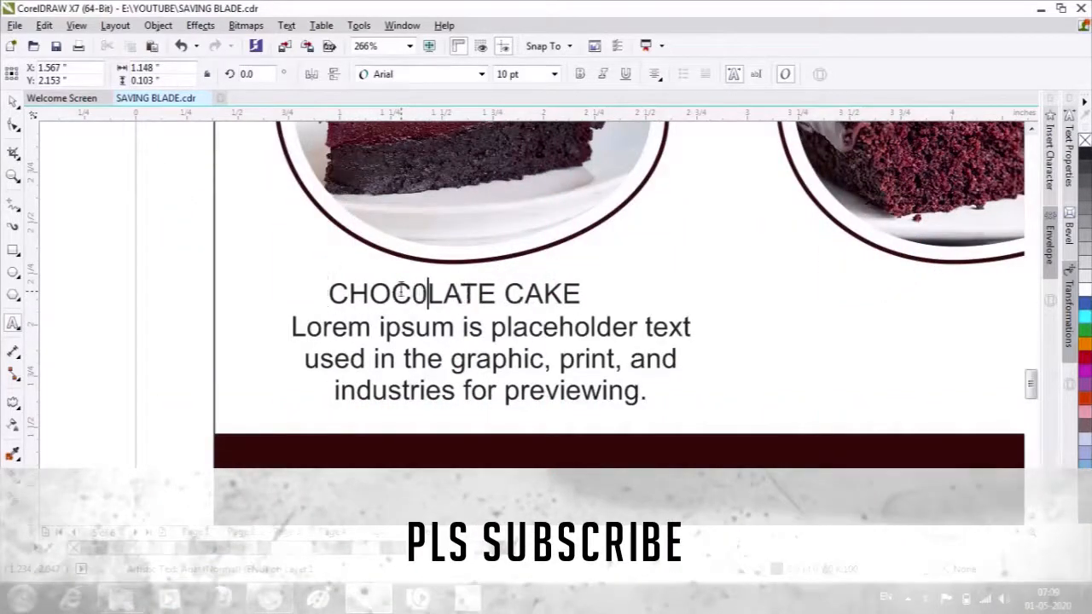
{"action": "key", "text": "BackSpace"}
{"action": "type", "text": "O"}
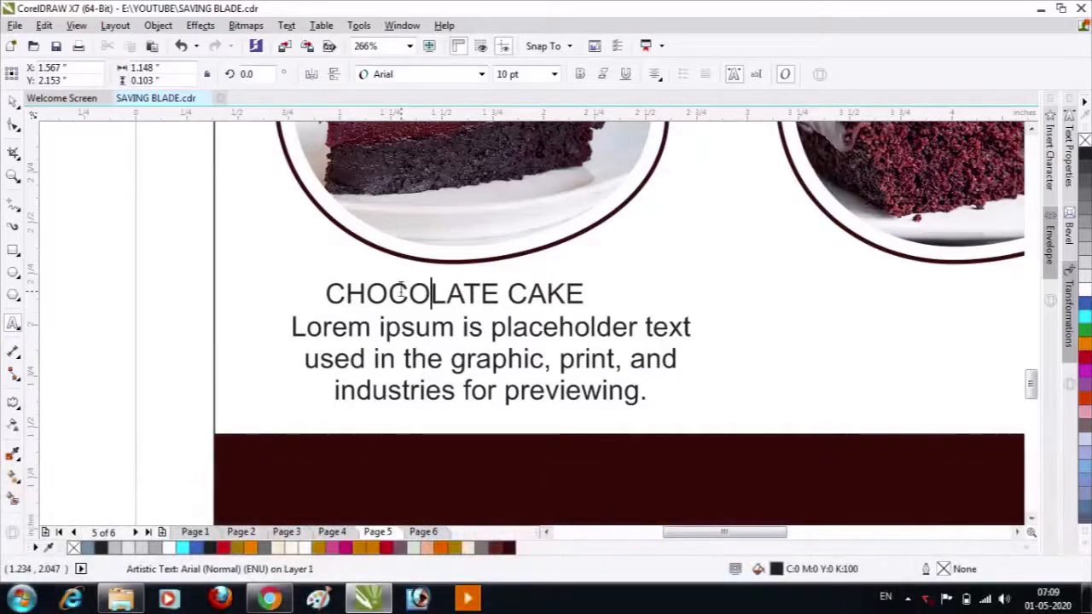
{"action": "key", "text": "ctrl+space"}
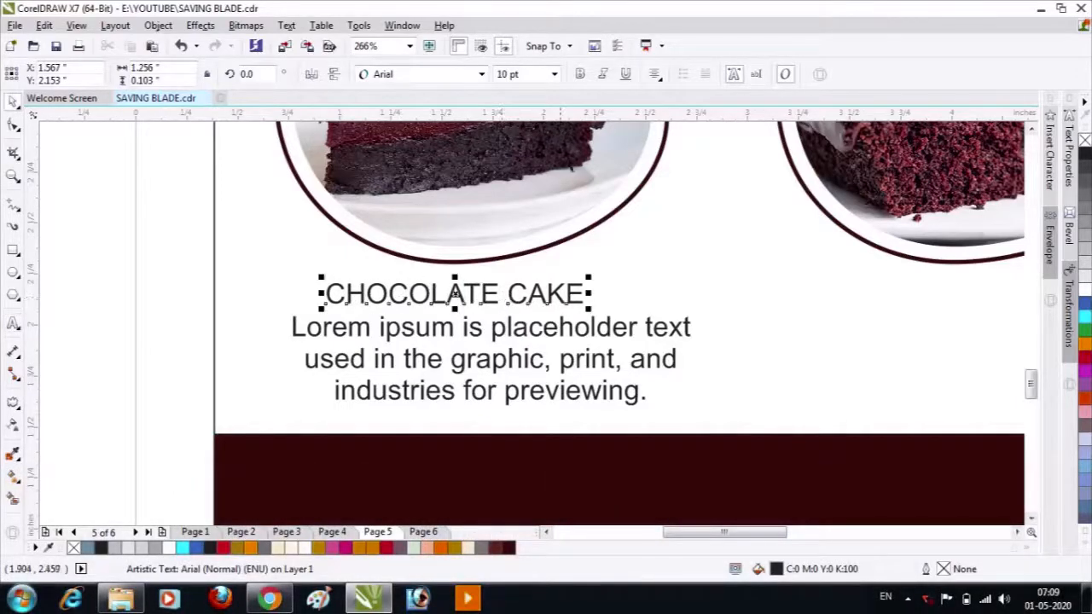
Set the font size of the "CHOCOLATE CAKE" caption to 12 pt.
{"action": "left_click", "coordinate": [518, 75]}
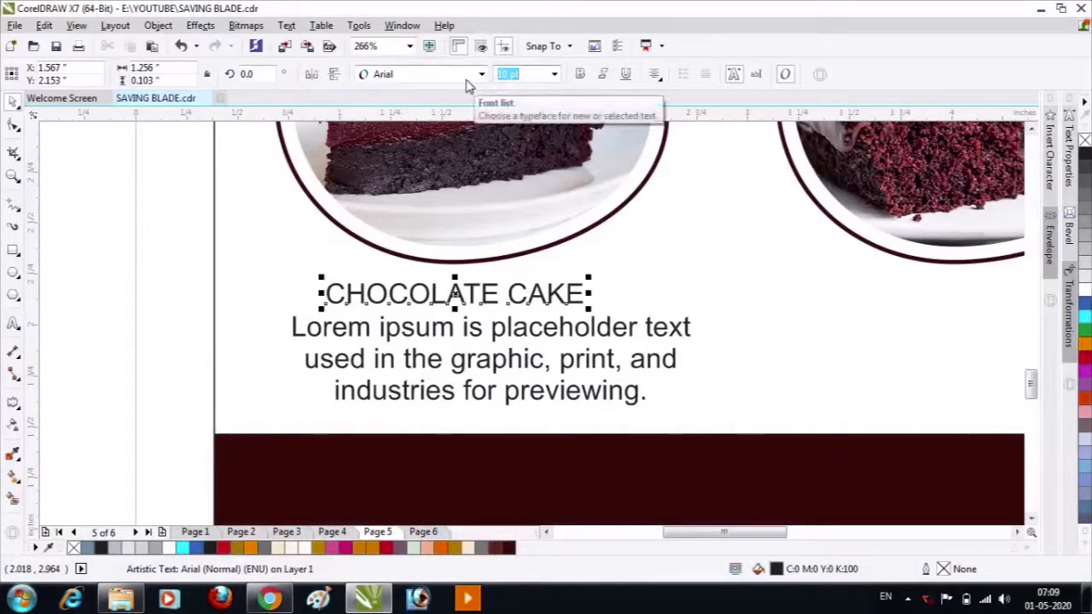
{"action": "type", "text": "12"}
{"action": "key", "text": "Return"}
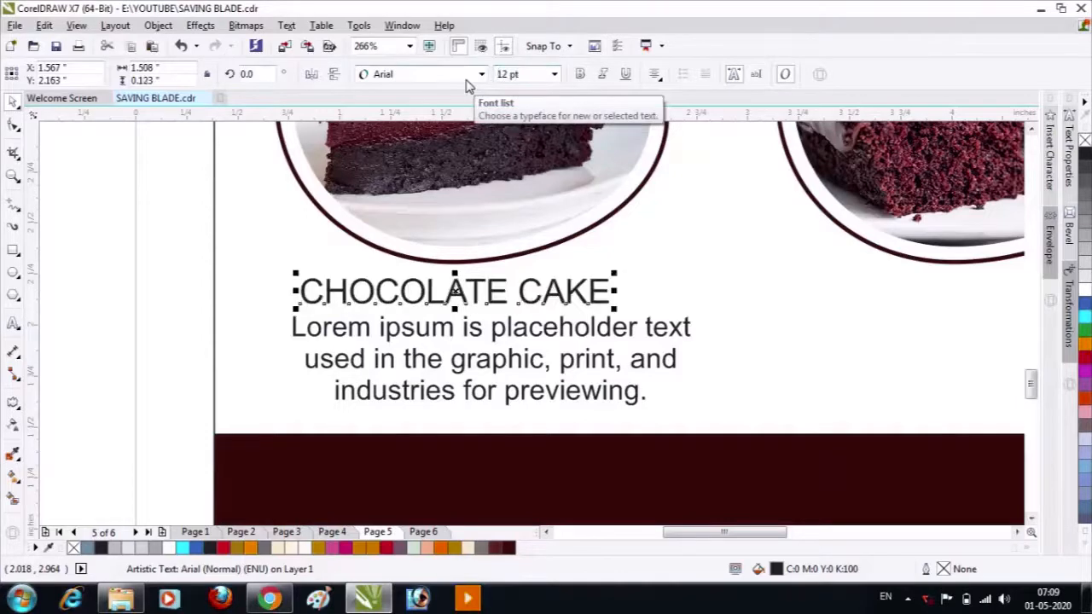
Make the "CHOCOLATE CAKE" caption bold and center it horizontally over the placeholder description.
{"action": "left_click", "coordinate": [579, 73]}
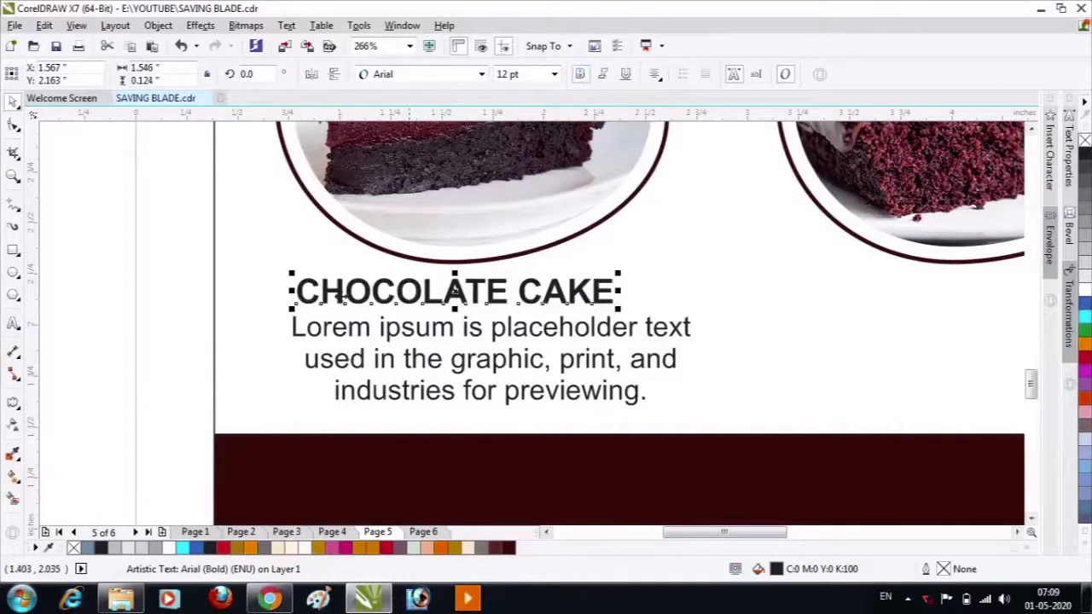
{"action": "left_click_drag", "start_coordinate": [171, 246], "coordinate": [689, 410]}
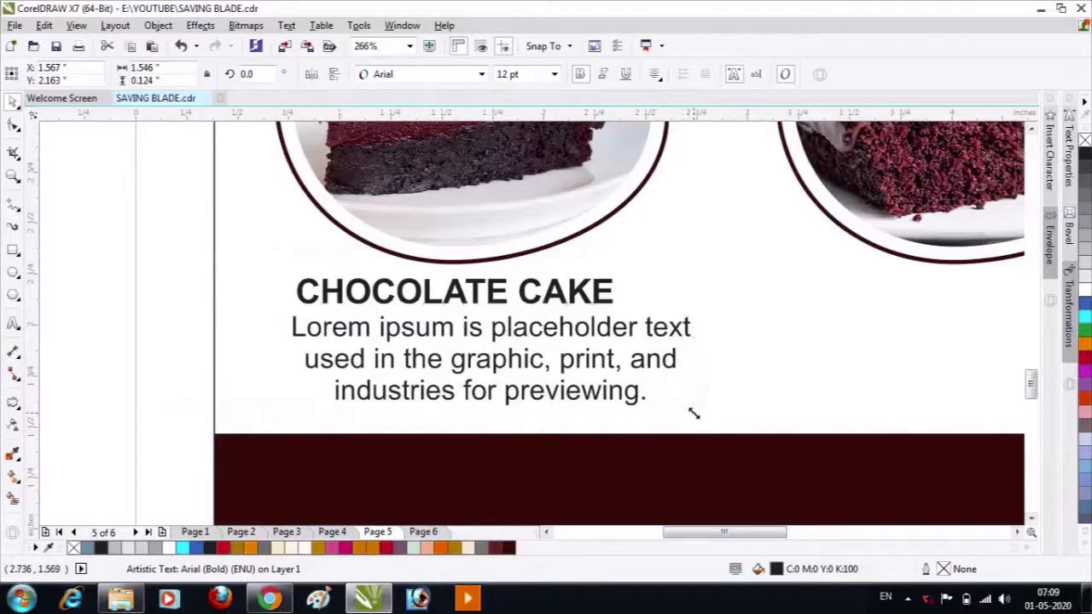
{"action": "key", "text": "e"}
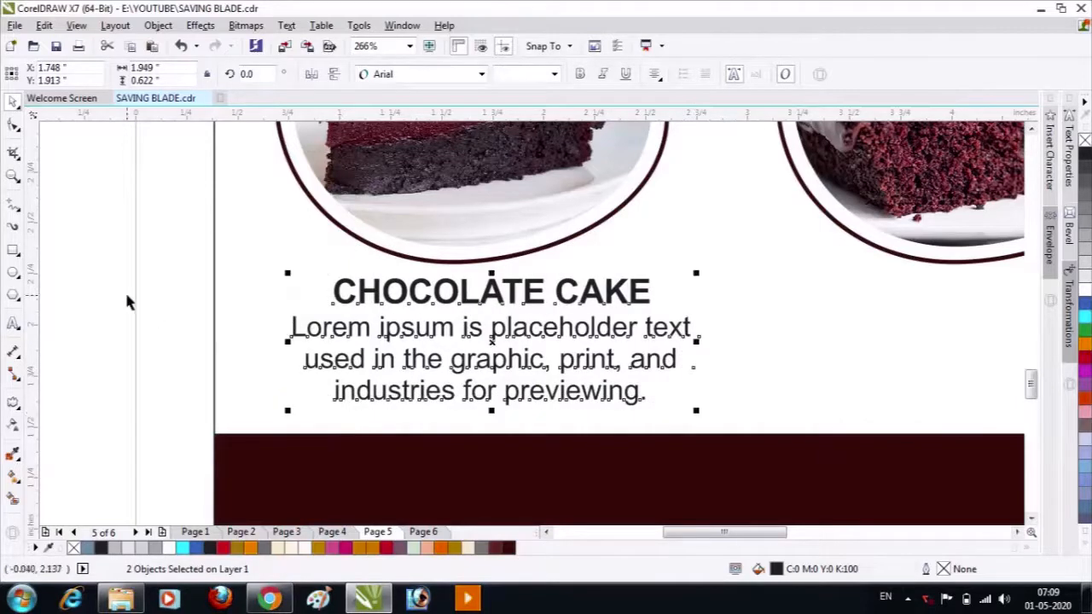
{"action": "left_click", "coordinate": [126, 293]}
Move the placeholder description down about 0.075 in and the "CHOCOLATE CAKE" caption down about 0.02 in.
{"action": "left_click", "coordinate": [420, 338]}
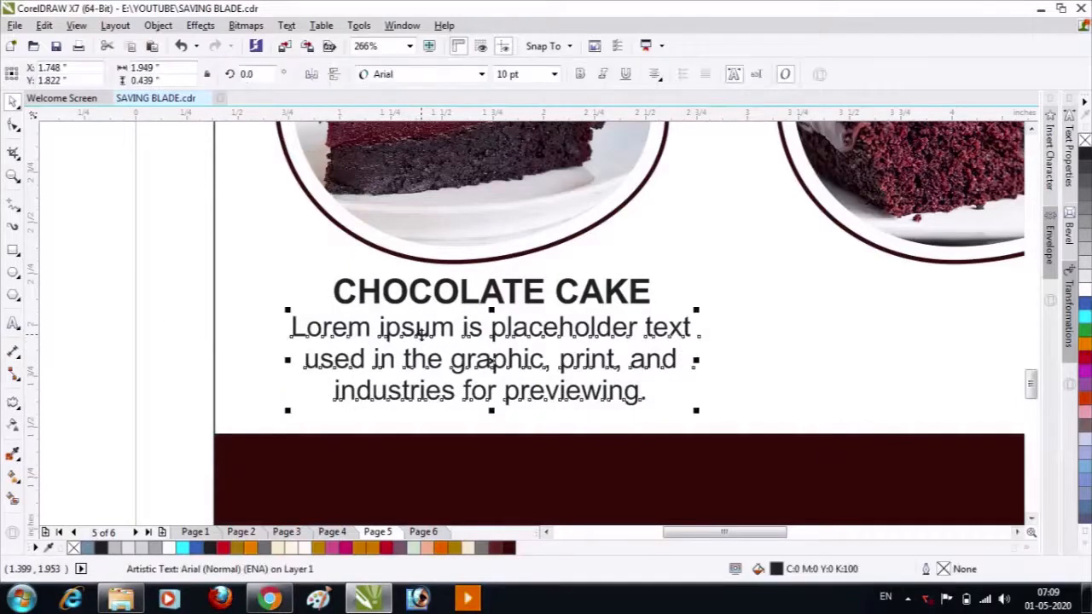
{"action": "left_click_drag", "start_coordinate": [420, 338], "coordinate": [419, 348]}
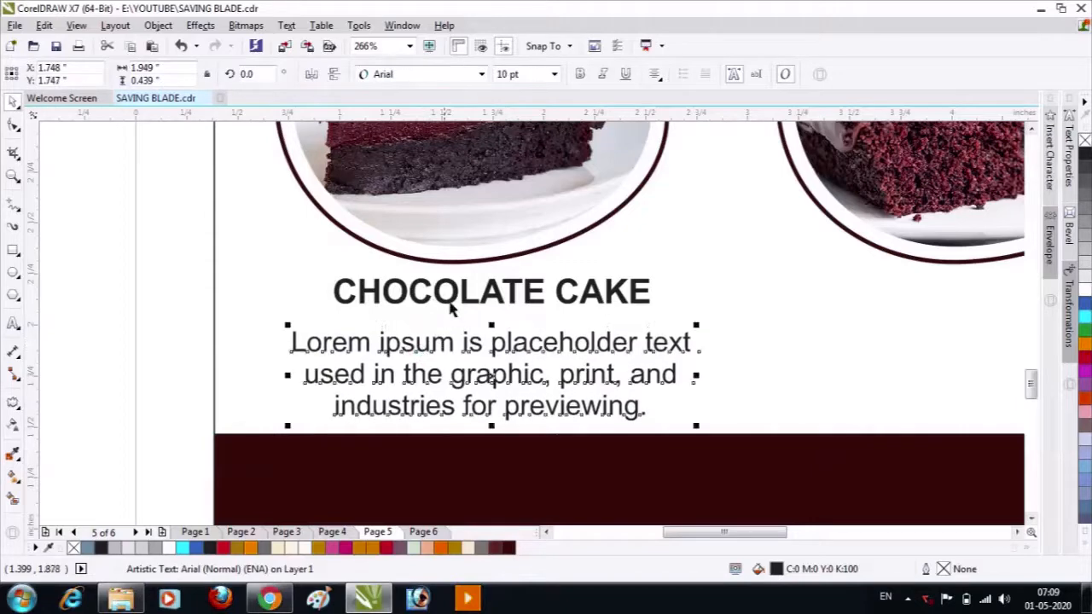
{"action": "left_click", "coordinate": [491, 293]}
{"action": "left_click_drag", "start_coordinate": [491, 292], "coordinate": [491, 298]}
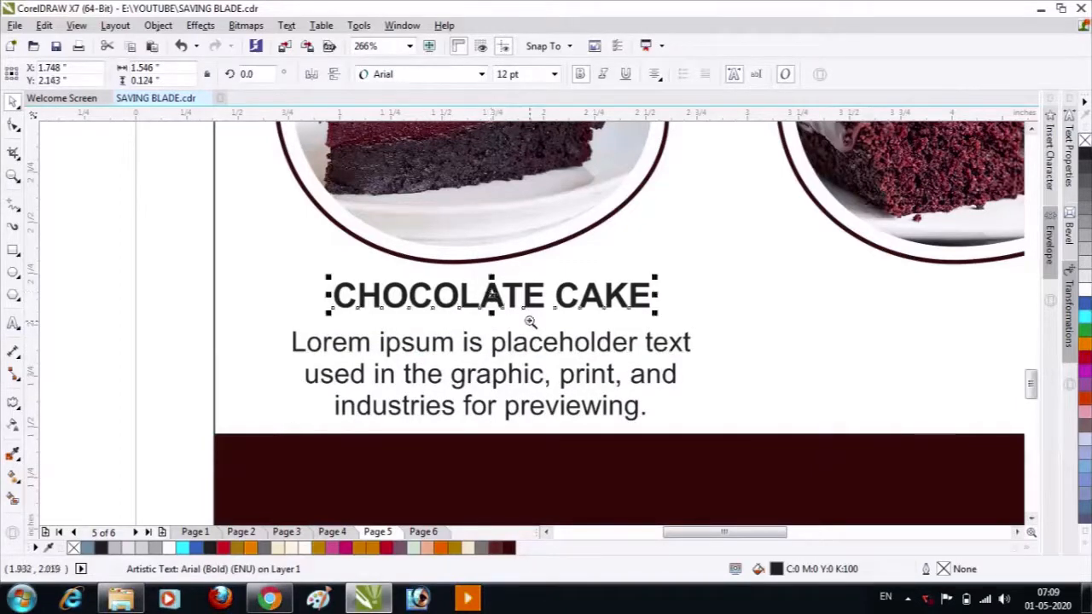
Center the caption and its description horizontally under the first cake photo.
{"action": "scroll", "coordinate": [530, 322], "scroll_direction": "down", "scroll_amount": 1}
{"action": "left_click_drag", "start_coordinate": [203, 349], "coordinate": [181, 343]}
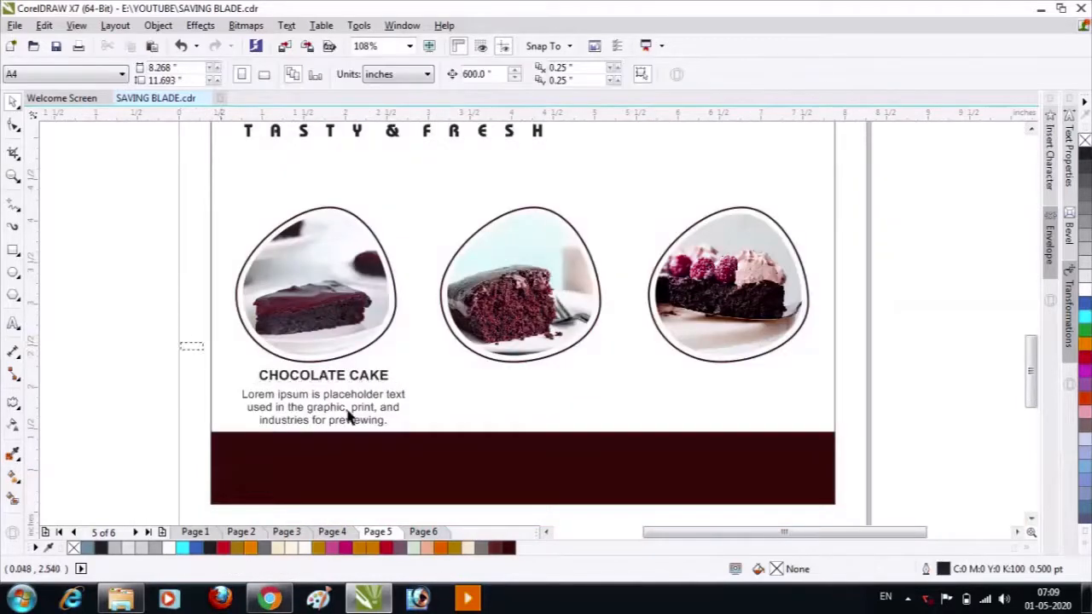
{"action": "left_click_drag", "start_coordinate": [348, 418], "coordinate": [430, 437]}
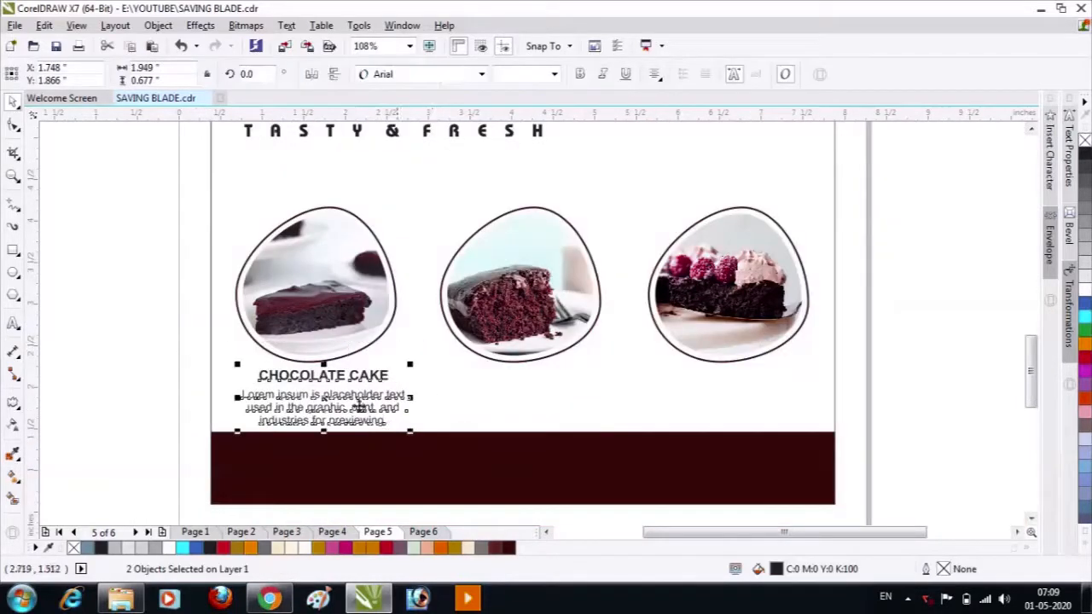
{"action": "left_click", "coordinate": [339, 338], "text": "shift"}
{"action": "key", "text": "c"}
Duplicate the first caption and description under the second and third cake photos, spacing the copies about 2.52 in apart.
{"action": "left_click_drag", "start_coordinate": [164, 347], "coordinate": [405, 435]}
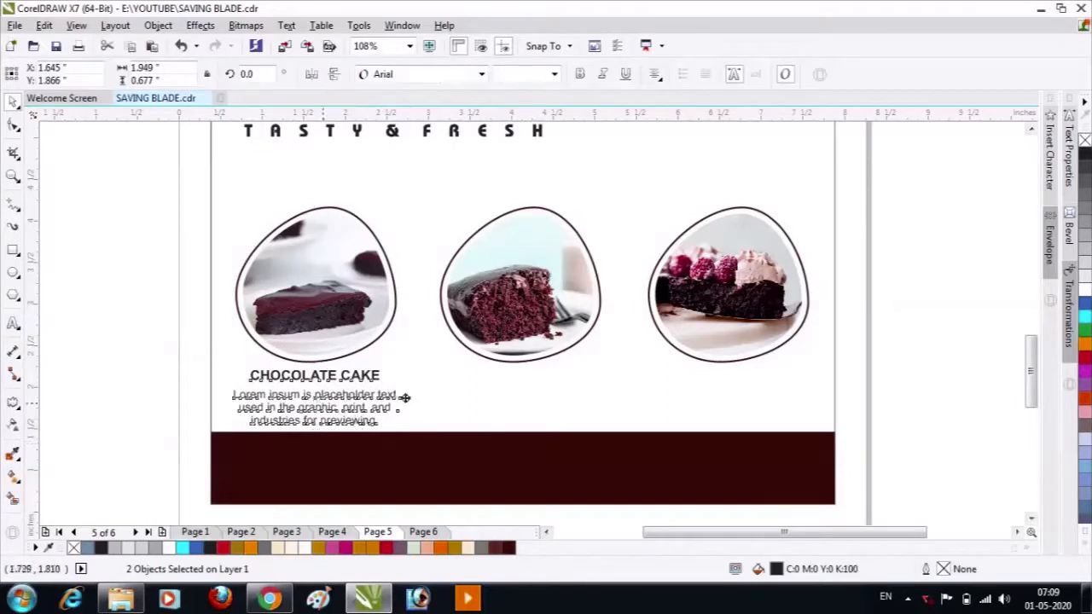
{"action": "left_click_drag", "start_coordinate": [404, 397], "coordinate": [606, 397]}
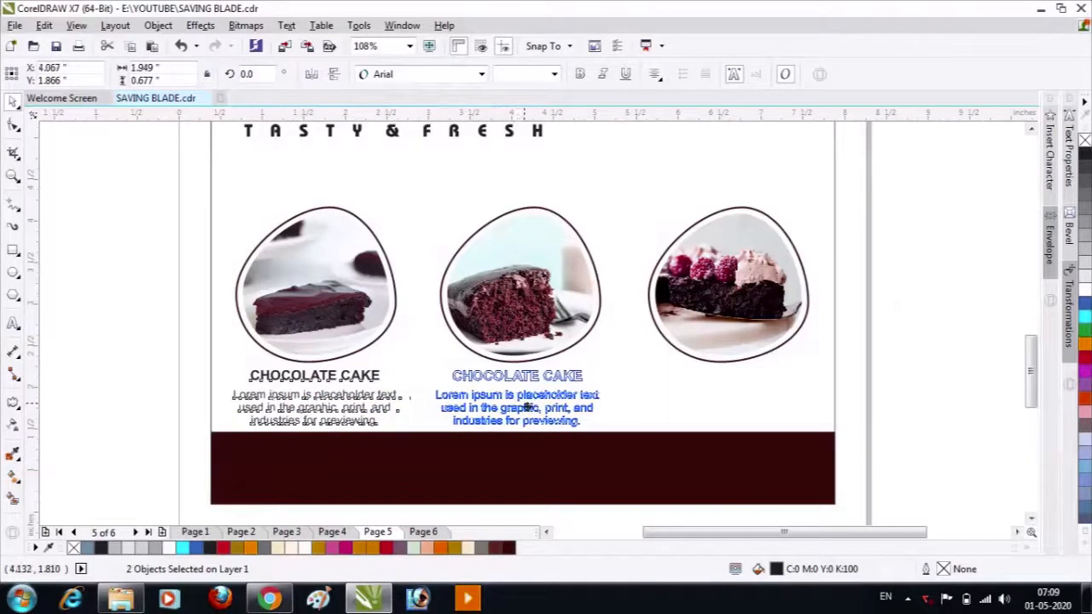
{"action": "left_click_drag", "start_coordinate": [523, 406], "coordinate": [532, 406]}
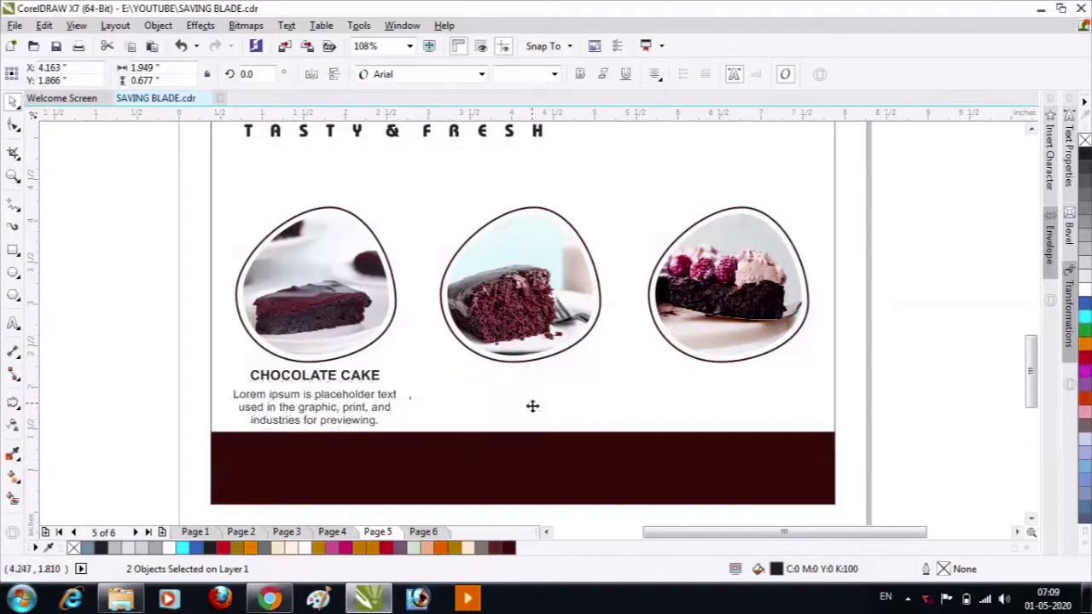
{"action": "key", "text": "ctrl+r"}
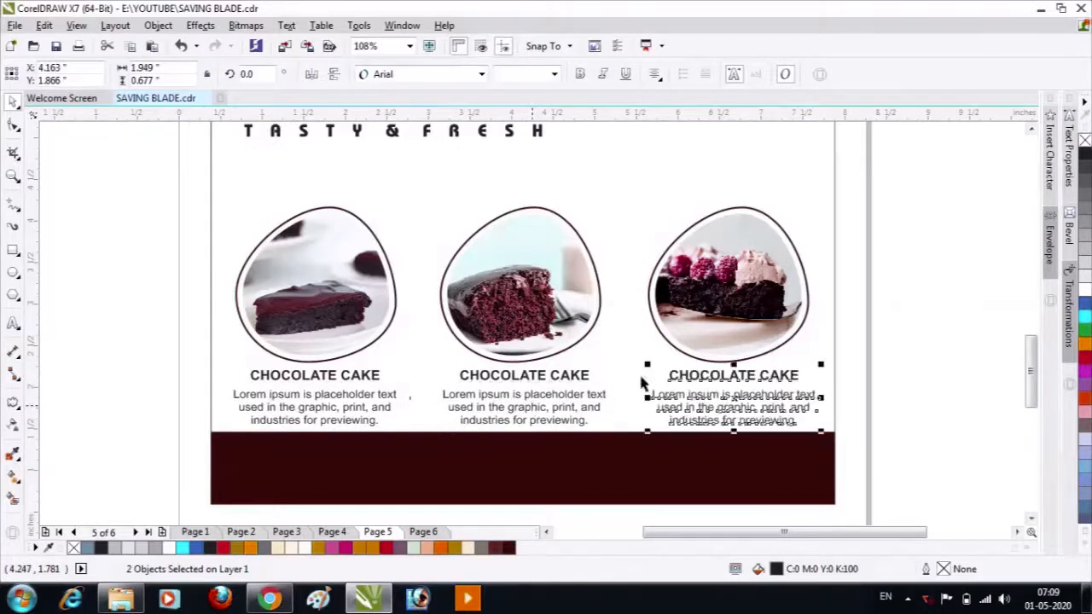
Center the copied captions and descriptions horizontally under the third and second cake photos.
{"action": "left_click_drag", "start_coordinate": [889, 188], "coordinate": [614, 443]}
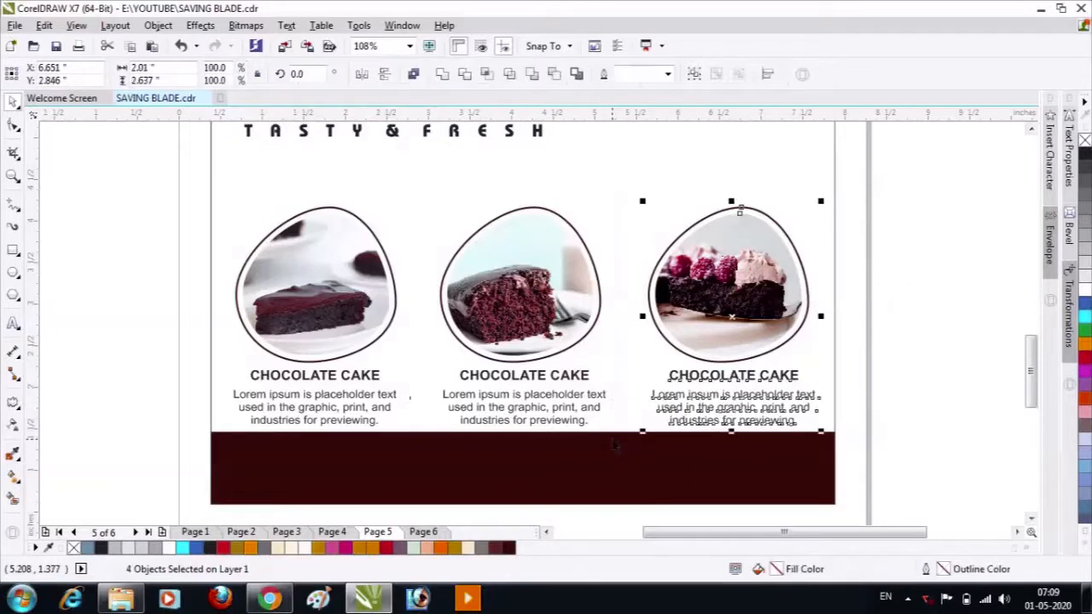
{"action": "left_click", "coordinate": [574, 386]}
{"action": "left_click", "coordinate": [574, 393], "text": "shift"}
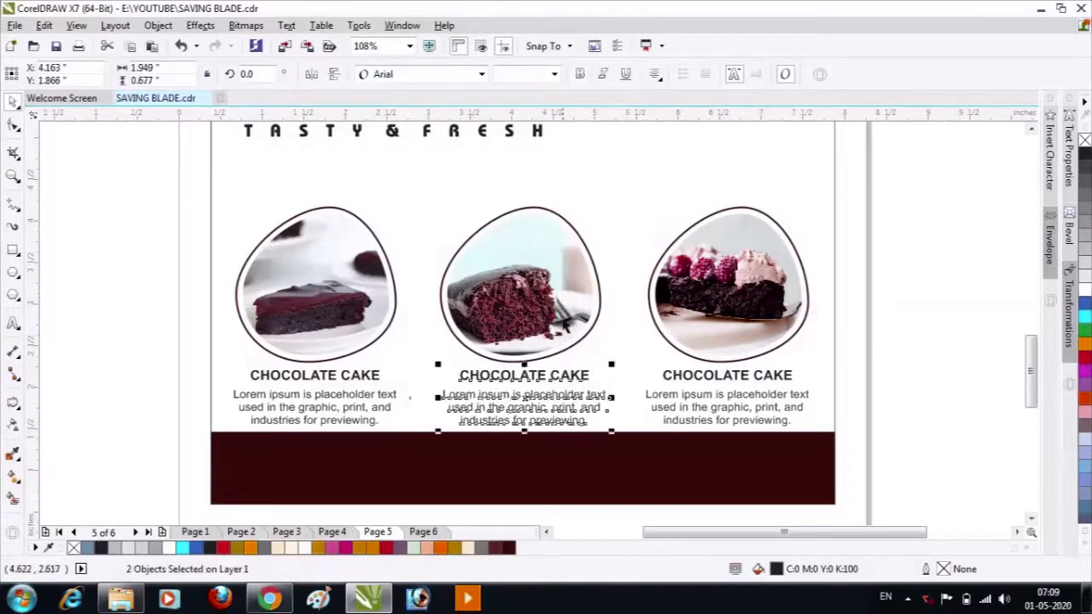
{"action": "left_click", "coordinate": [565, 324], "text": "shift"}
{"action": "key", "text": "c"}
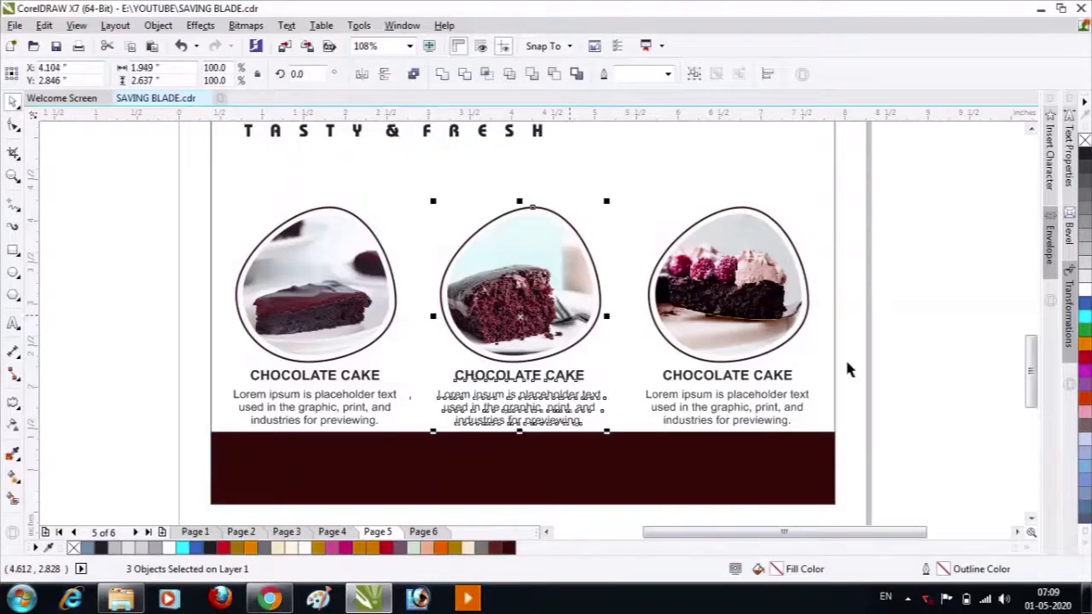
{"action": "left_click", "coordinate": [845, 359]}
Add the text "CONTACT US-" to the brown footer in bold 12 pt Arial and fill it white.
{"action": "key", "text": "F3"}
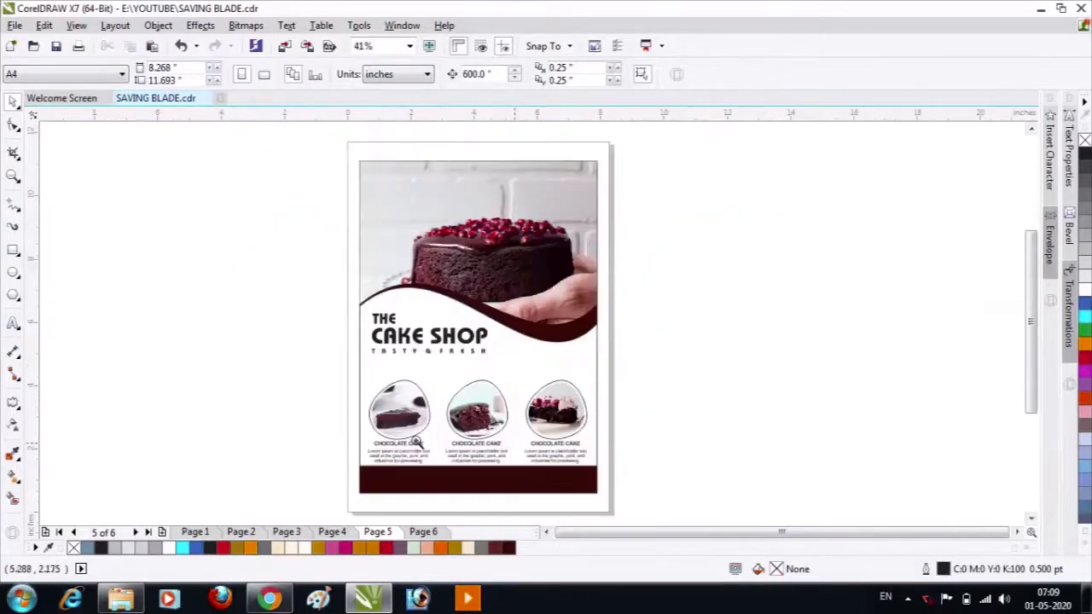
{"action": "left_click_drag", "start_coordinate": [338, 427], "coordinate": [607, 510]}
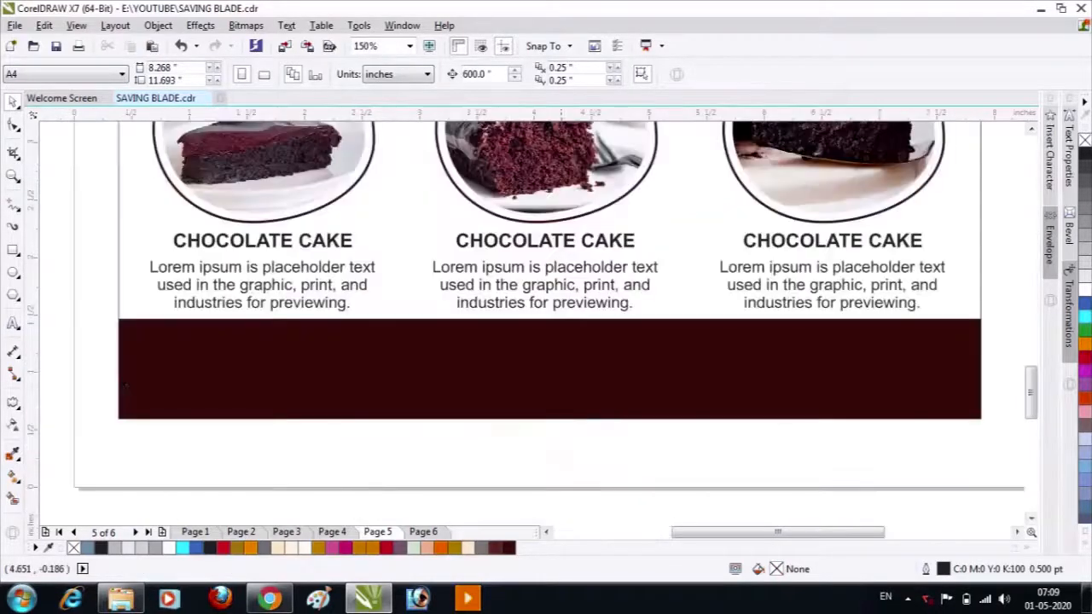
{"action": "left_click", "coordinate": [13, 323]}
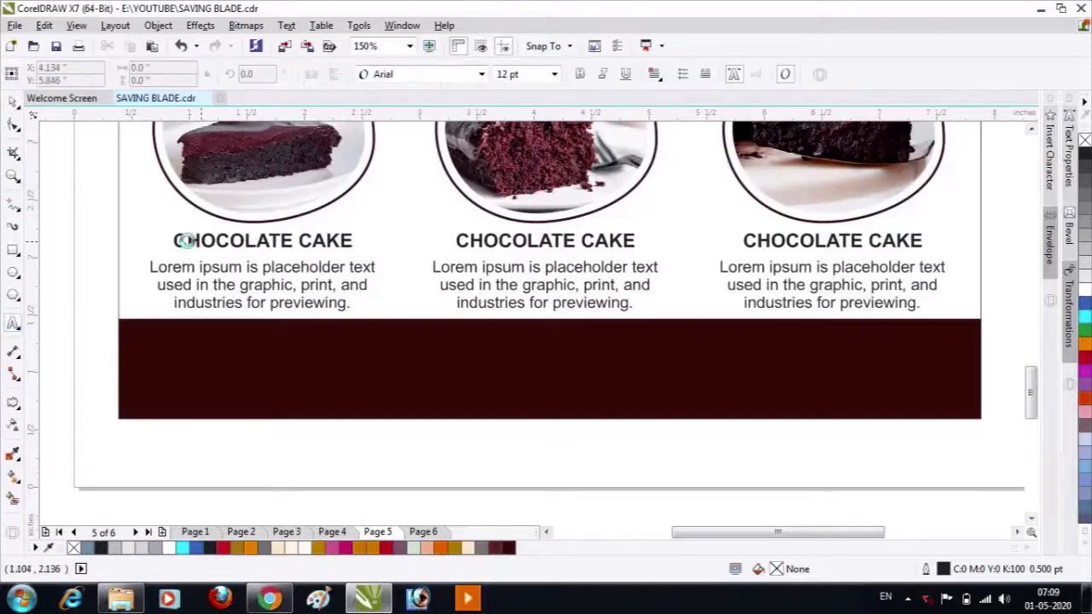
{"action": "left_click", "coordinate": [188, 241]}
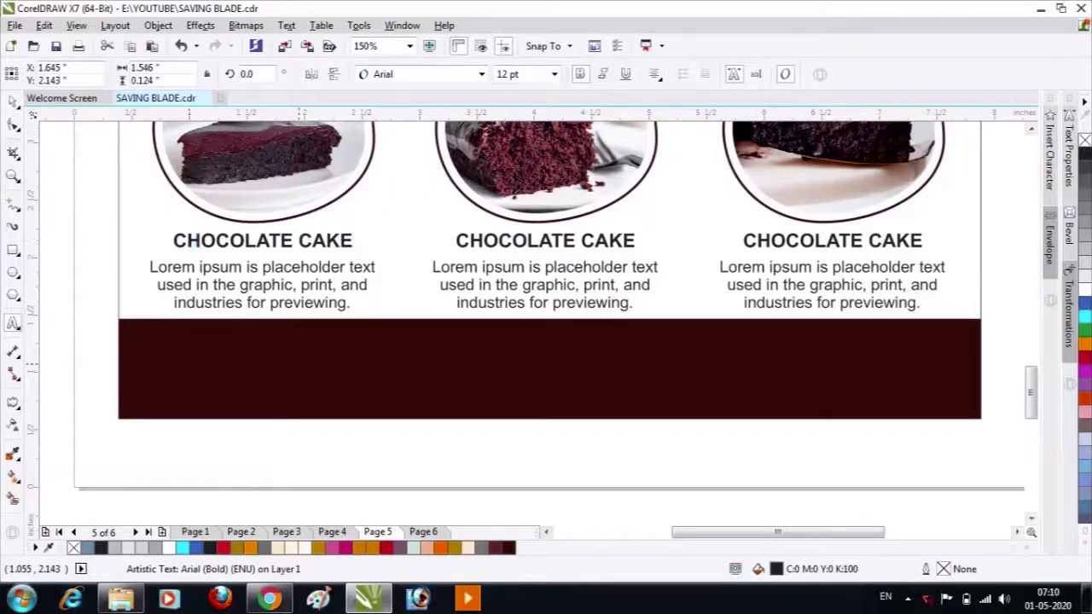
{"action": "left_click", "coordinate": [298, 357]}
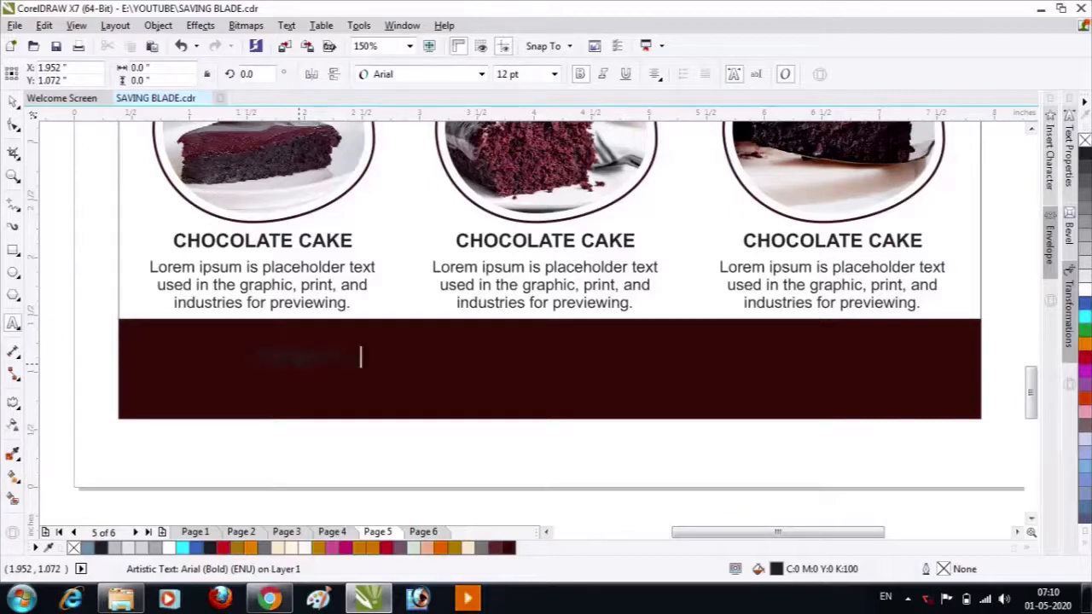
{"action": "type", "text": "CONTACT US:"}
{"action": "key", "text": "ctrl+space"}
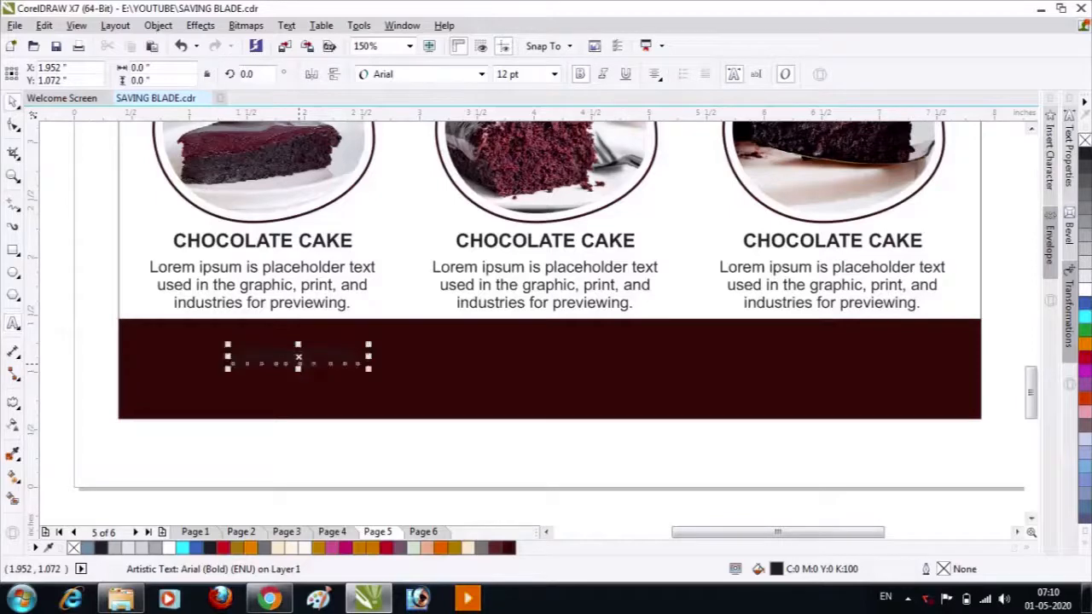
{"action": "left_click", "coordinate": [1085, 292]}
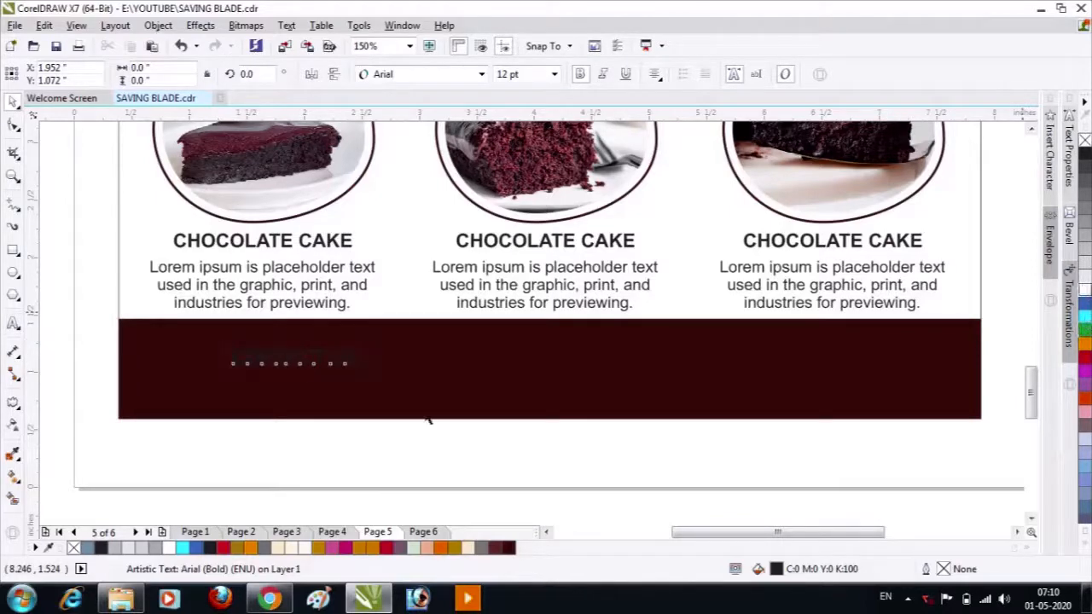
Move "CONTACT US-" close to the footer's upper edge and center it horizontally on the footer.
{"action": "left_click_drag", "start_coordinate": [303, 360], "coordinate": [528, 339]}
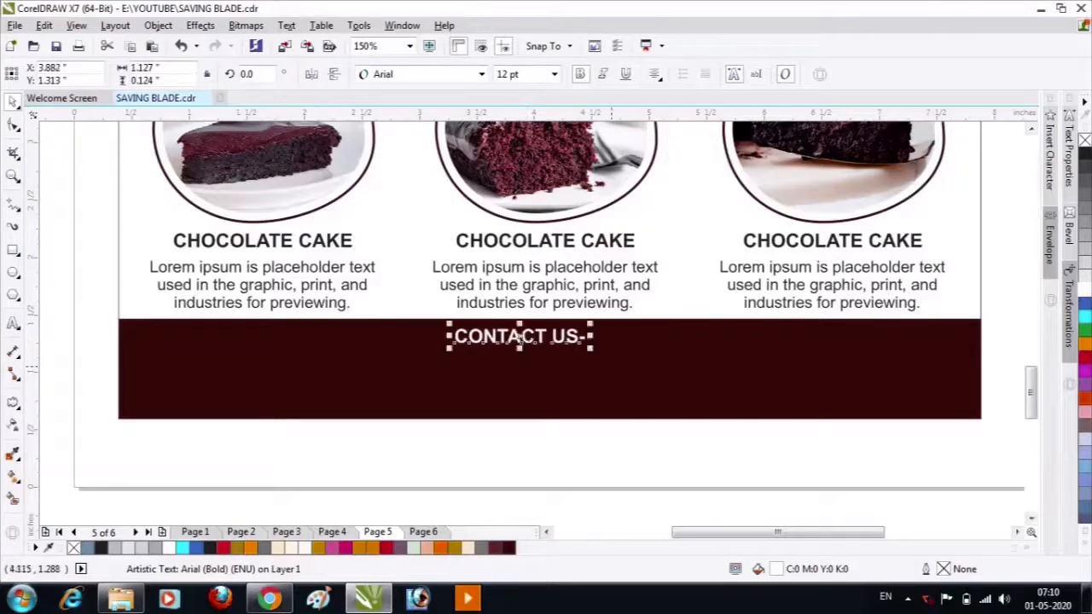
{"action": "left_click", "coordinate": [646, 387], "text": "shift"}
{"action": "key", "text": "c"}
{"action": "left_click", "coordinate": [648, 485]}
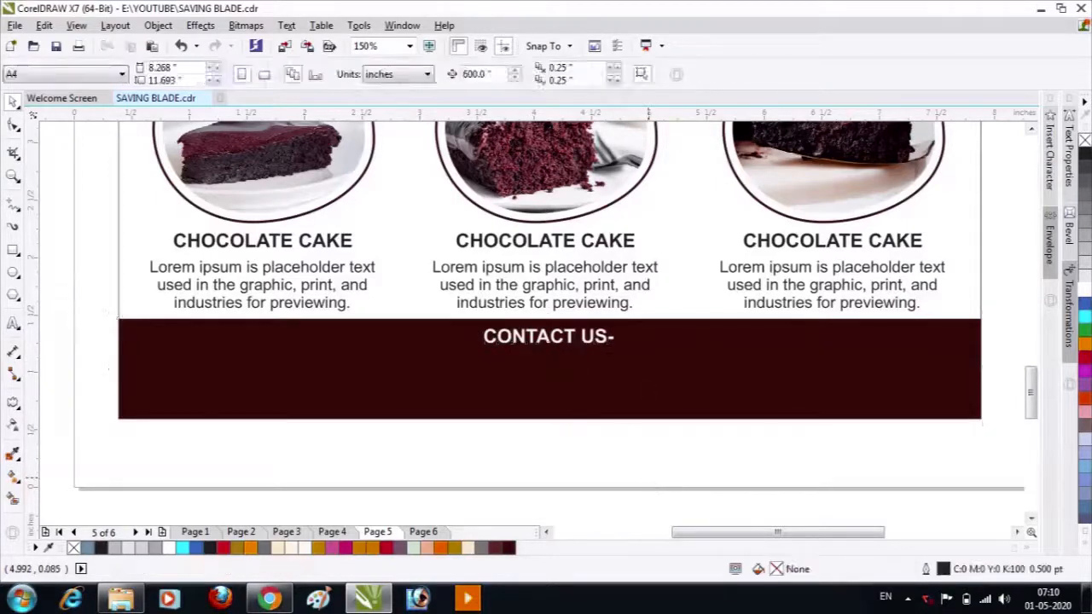
Draw a vertical divider line about 0.495 in long below "CONTACT US-" and give it a white outline.
{"action": "scroll", "coordinate": [683, 476], "scroll_direction": "up", "scroll_amount": 2}
{"action": "right_click", "coordinate": [609, 402]}
{"action": "left_click", "coordinate": [541, 389]}
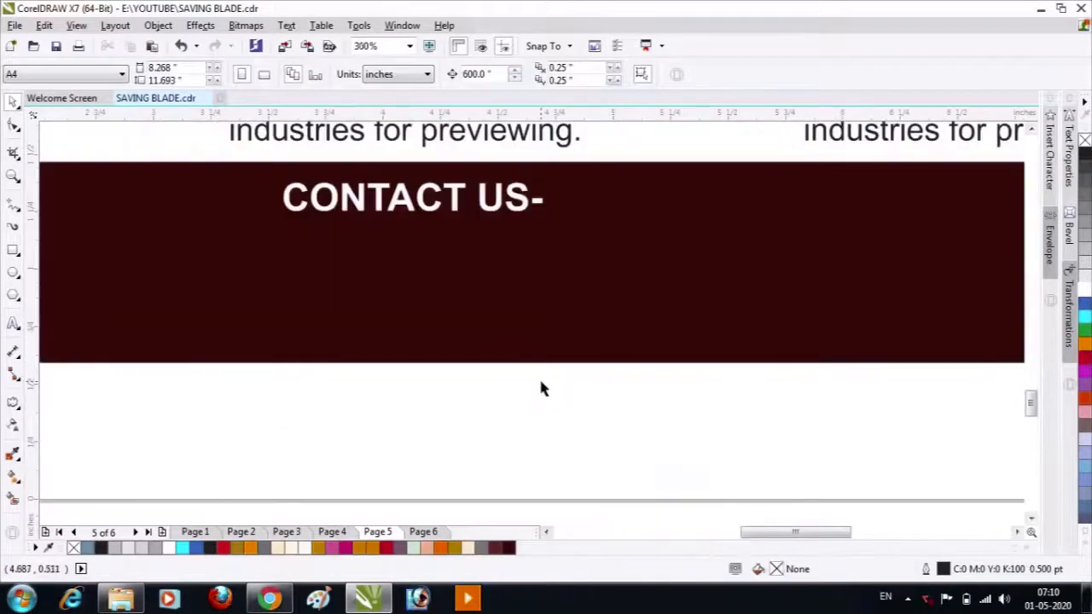
{"action": "scroll", "coordinate": [542, 388], "scroll_direction": "down", "scroll_amount": 3}
{"action": "left_click_drag", "start_coordinate": [280, 236], "coordinate": [582, 346]}
{"action": "left_click", "coordinate": [14, 205]}
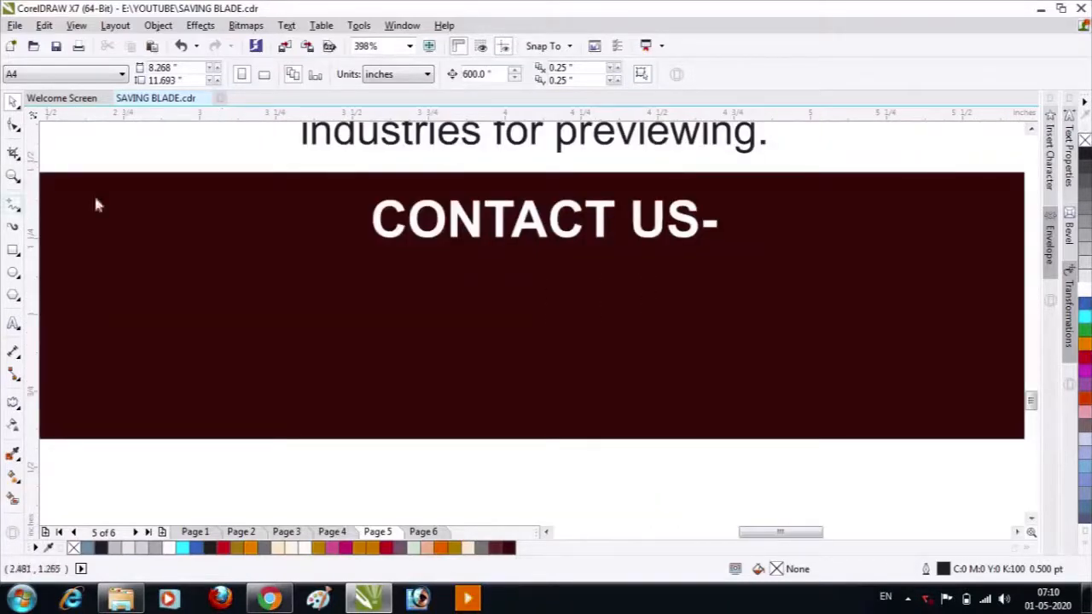
{"action": "left_click", "coordinate": [508, 250]}
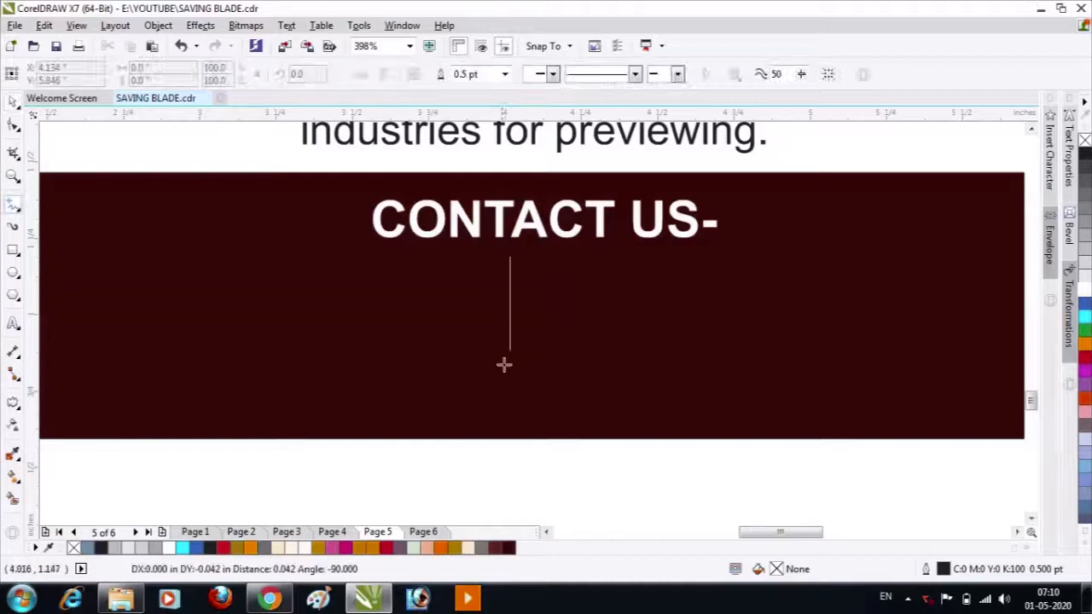
{"action": "left_click", "coordinate": [509, 413]}
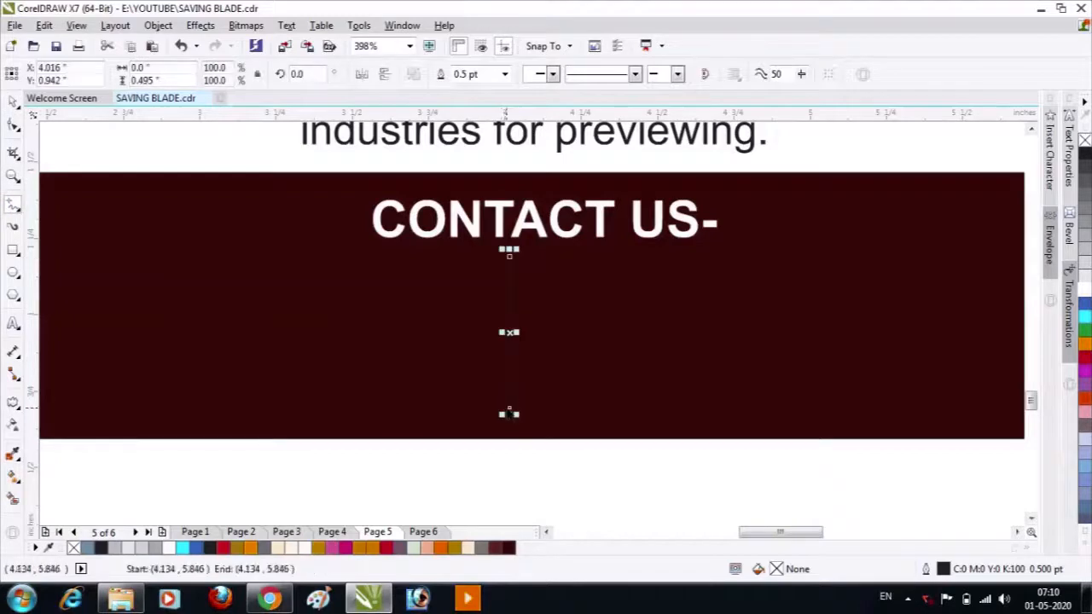
{"action": "right_click", "coordinate": [1083, 301]}
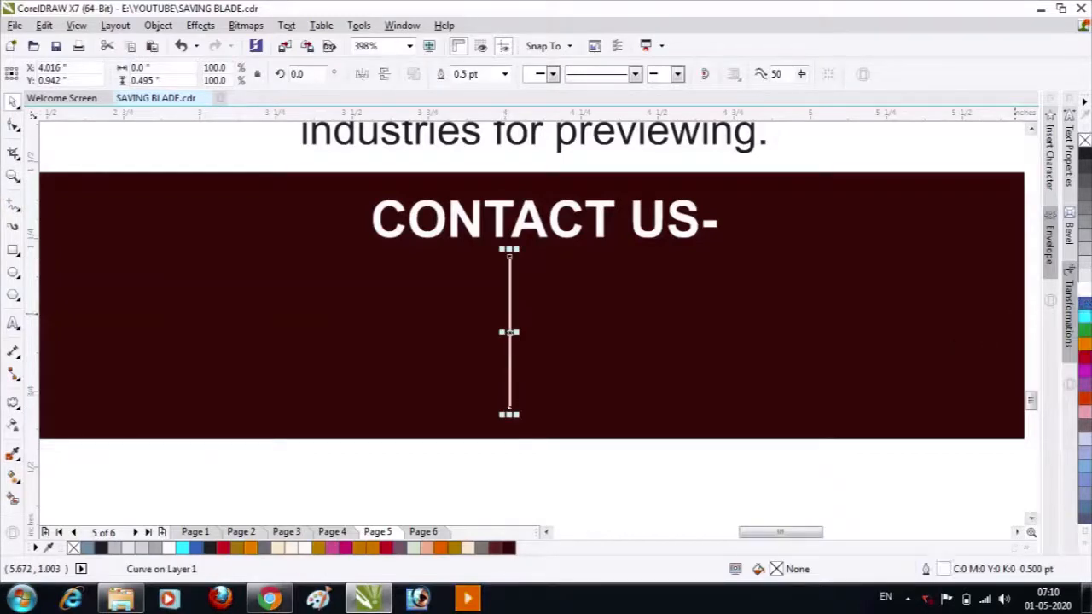
Set the divider line's outline width to 1.0 pt, placed behind the fill and scaling with the object.
{"action": "double_click", "coordinate": [977, 573]}
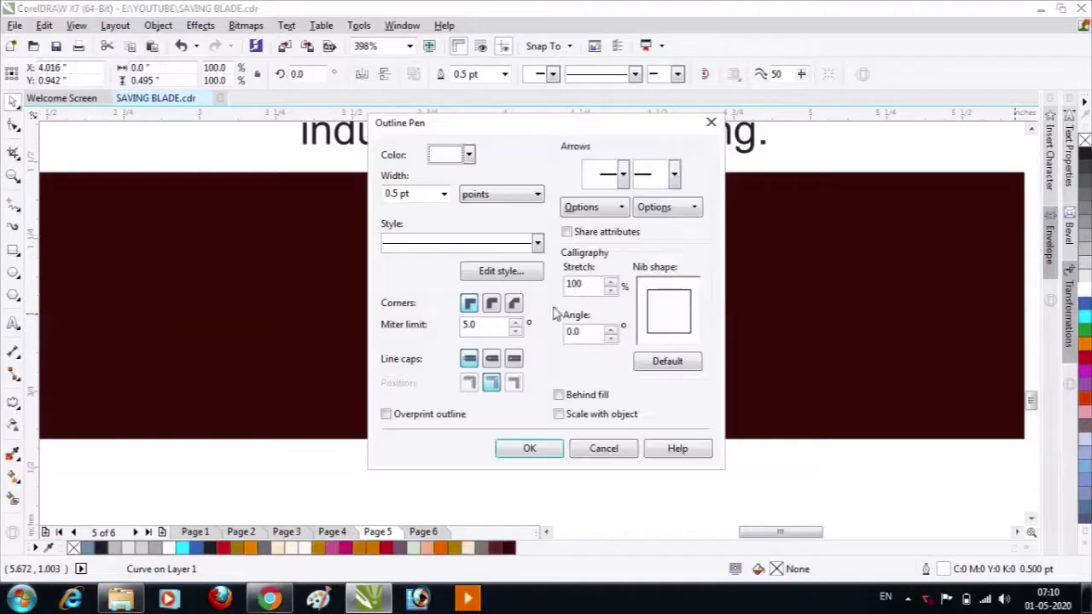
{"action": "left_click", "coordinate": [444, 195]}
{"action": "left_click", "coordinate": [400, 258]}
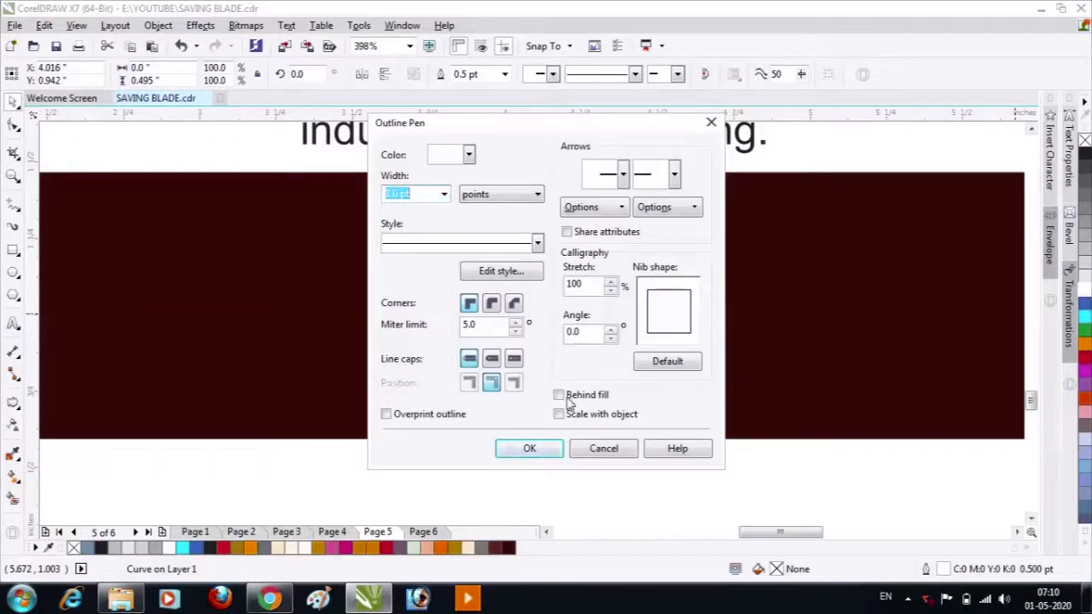
{"action": "left_click", "coordinate": [559, 395]}
{"action": "left_click", "coordinate": [559, 414]}
{"action": "left_click", "coordinate": [535, 450]}
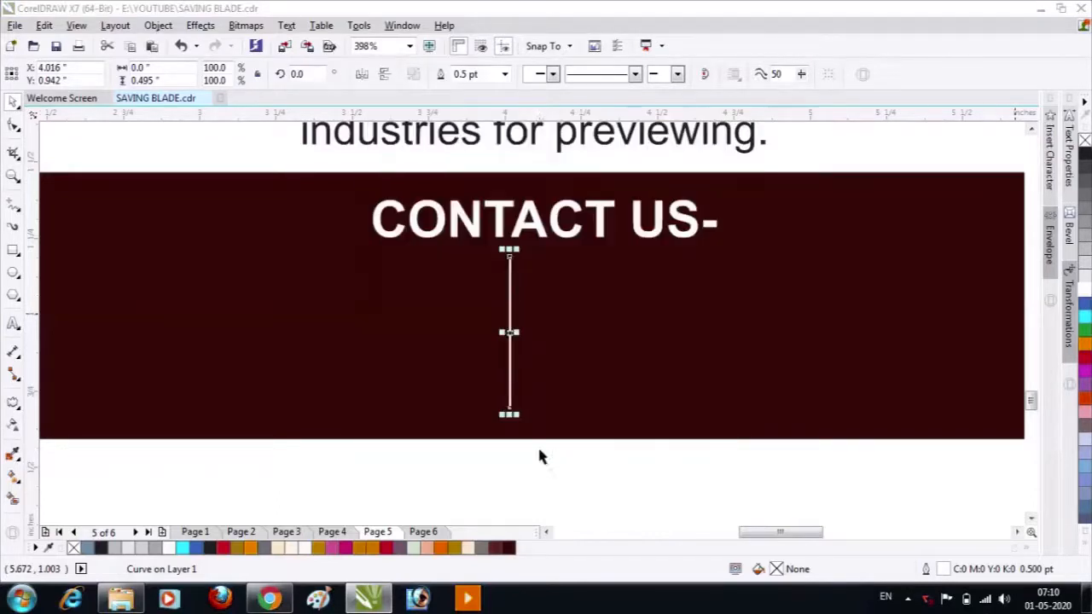
{"action": "left_click", "coordinate": [583, 487]}
{"action": "scroll", "coordinate": [583, 446], "scroll_direction": "down", "scroll_amount": 3}
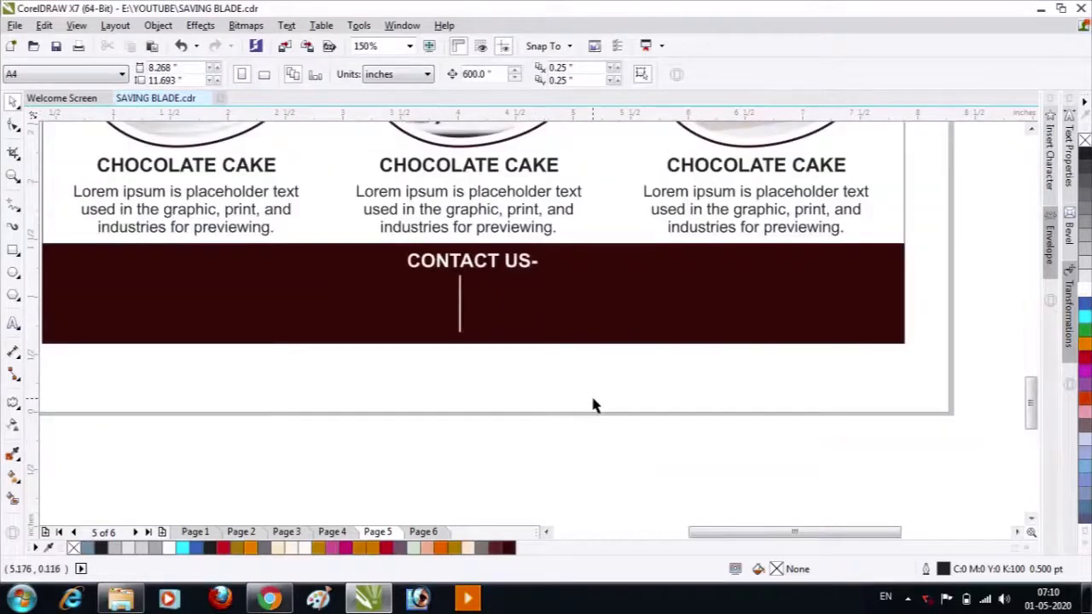
{"action": "scroll", "coordinate": [748, 394], "scroll_direction": "down", "scroll_amount": 2}
{"action": "scroll", "coordinate": [463, 222], "scroll_direction": "down", "scroll_amount": 2}
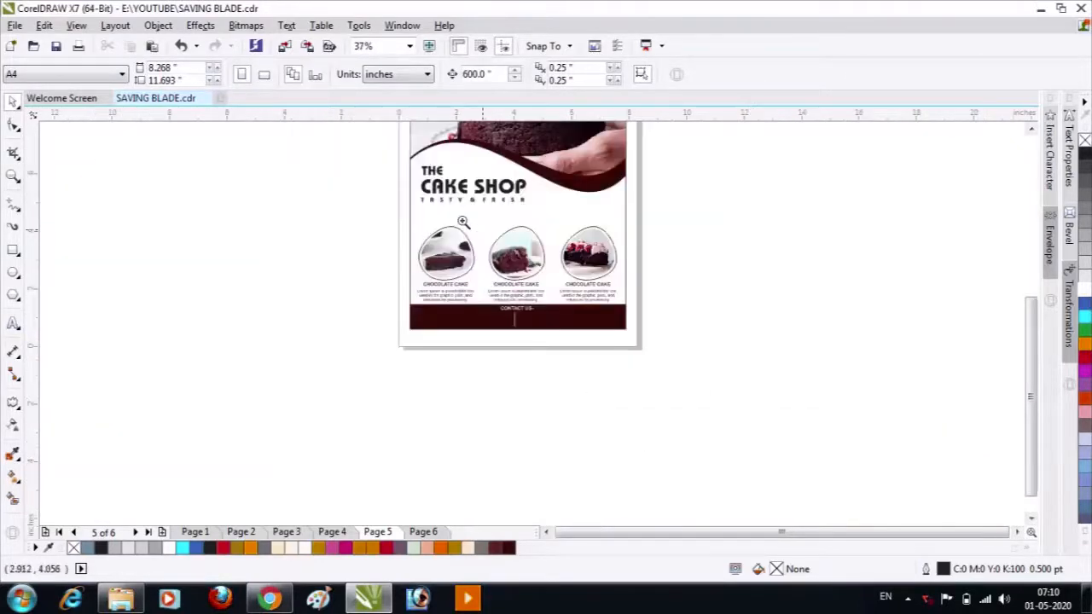
{"action": "left_click_drag", "start_coordinate": [369, 136], "coordinate": [561, 343]}
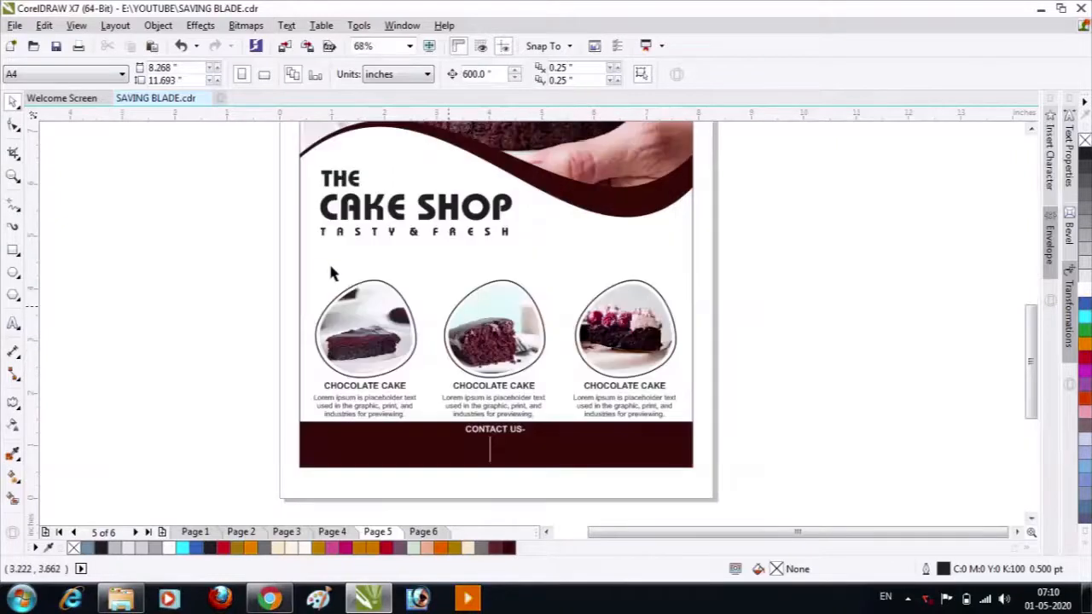
Move the three captioned cake photos up together by about 0.3 in, away from the brown footer.
{"action": "left_click_drag", "start_coordinate": [268, 264], "coordinate": [689, 426]}
{"action": "left_click_drag", "start_coordinate": [496, 351], "coordinate": [497, 335]}
{"action": "left_click", "coordinate": [813, 356]}
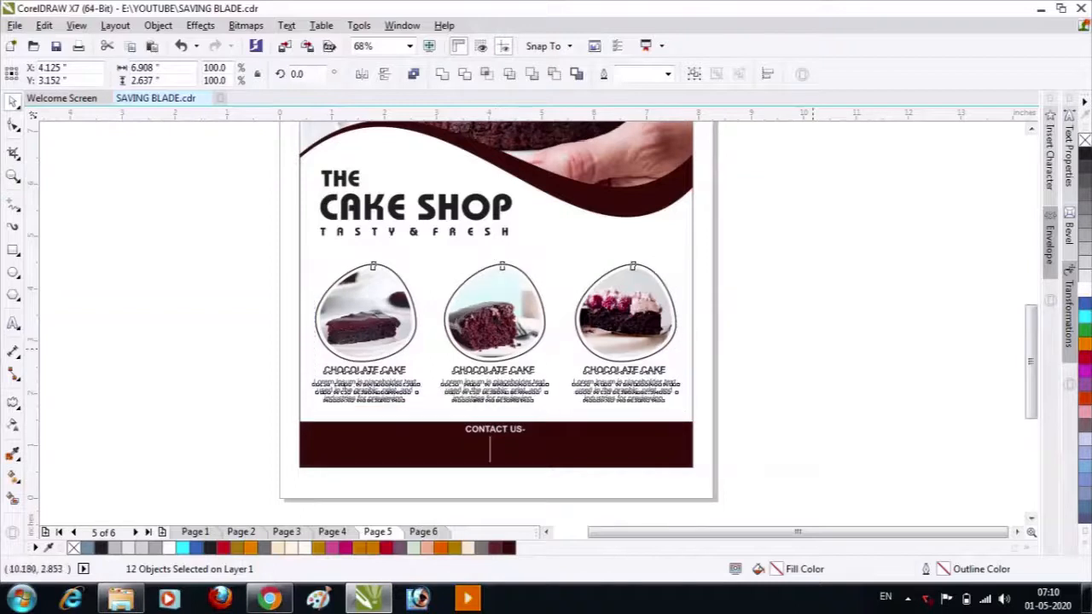
{"action": "scroll", "coordinate": [468, 198], "scroll_direction": "down", "scroll_amount": 3}
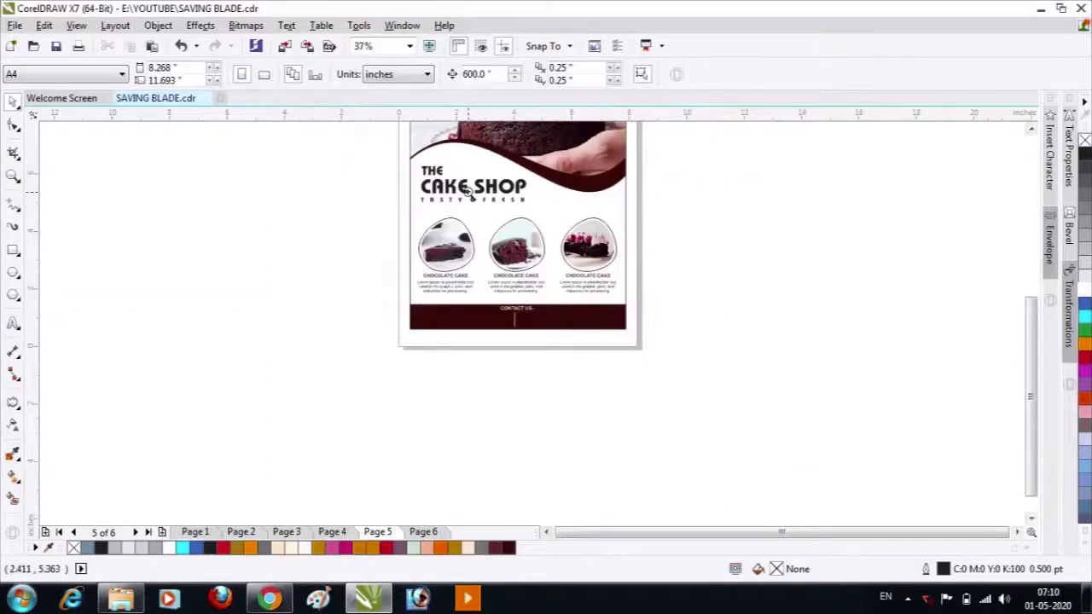
{"action": "scroll", "coordinate": [469, 191], "scroll_direction": "down", "scroll_amount": 2}
Recolor the "CAKE SHOP" title with the dark brown sampled from the wave below the header photo.
{"action": "left_click_drag", "start_coordinate": [451, 172], "coordinate": [599, 318]}
{"action": "left_click", "coordinate": [425, 268]}
{"action": "left_click_drag", "start_coordinate": [344, 250], "coordinate": [679, 426]}
{"action": "left_click", "coordinate": [171, 305]}
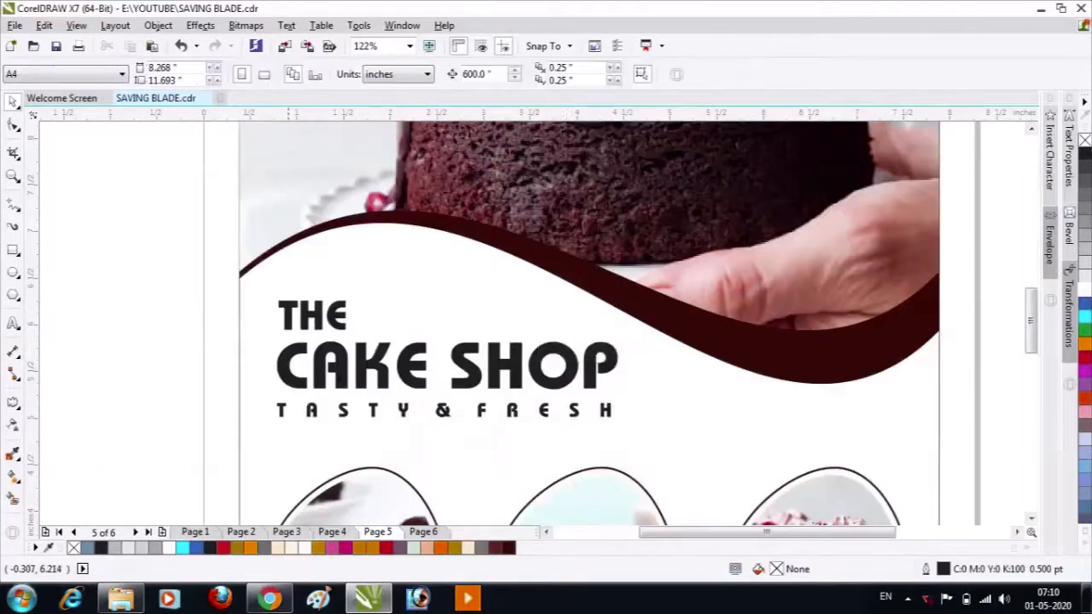
{"action": "left_click", "coordinate": [338, 372]}
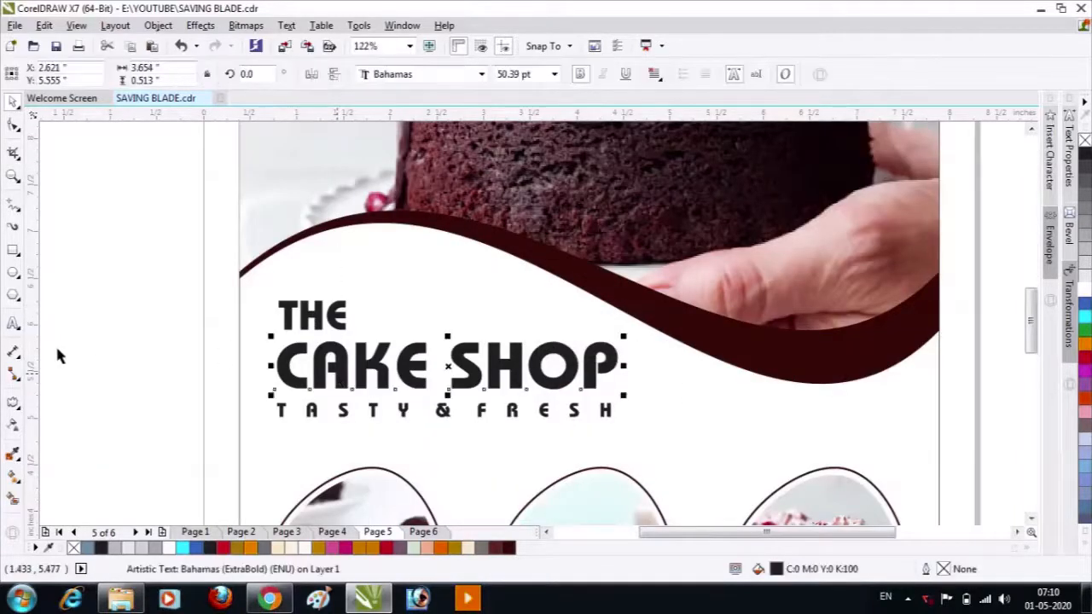
{"action": "left_click", "coordinate": [13, 452]}
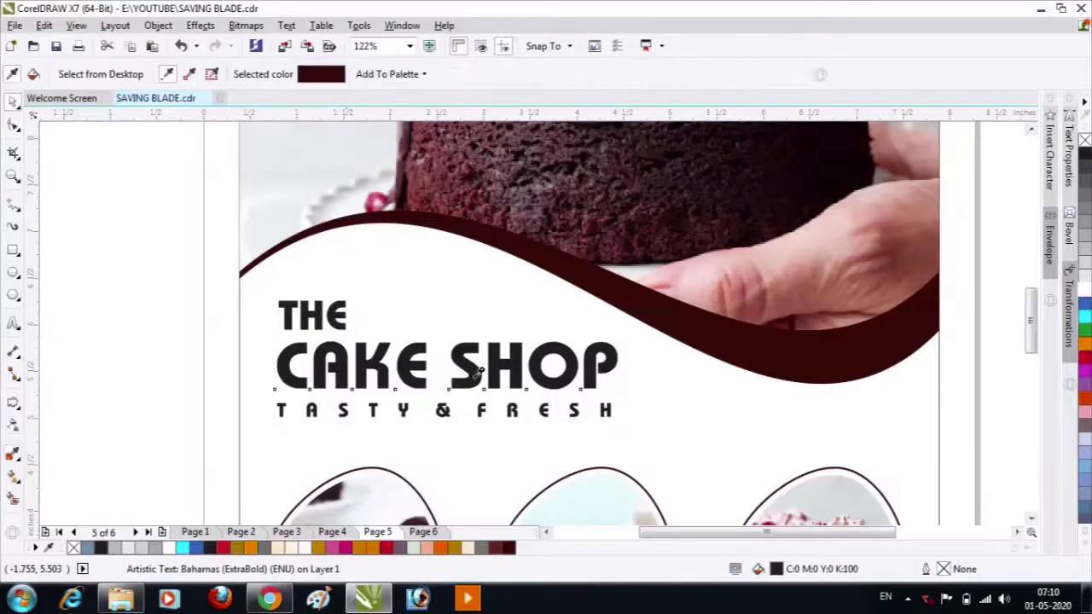
{"action": "left_click", "coordinate": [529, 364]}
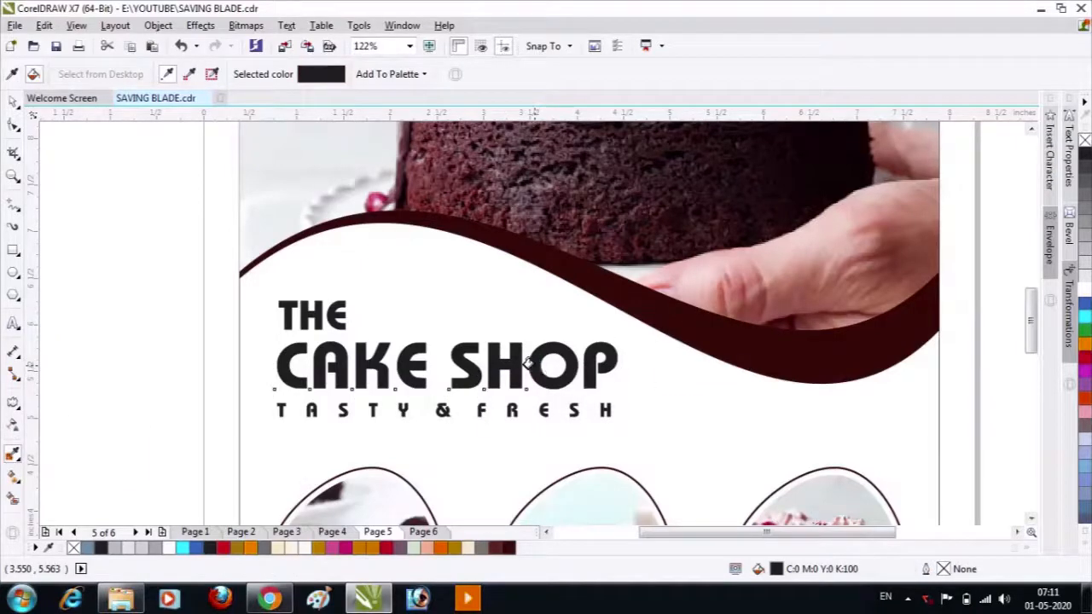
{"action": "key", "text": "space"}
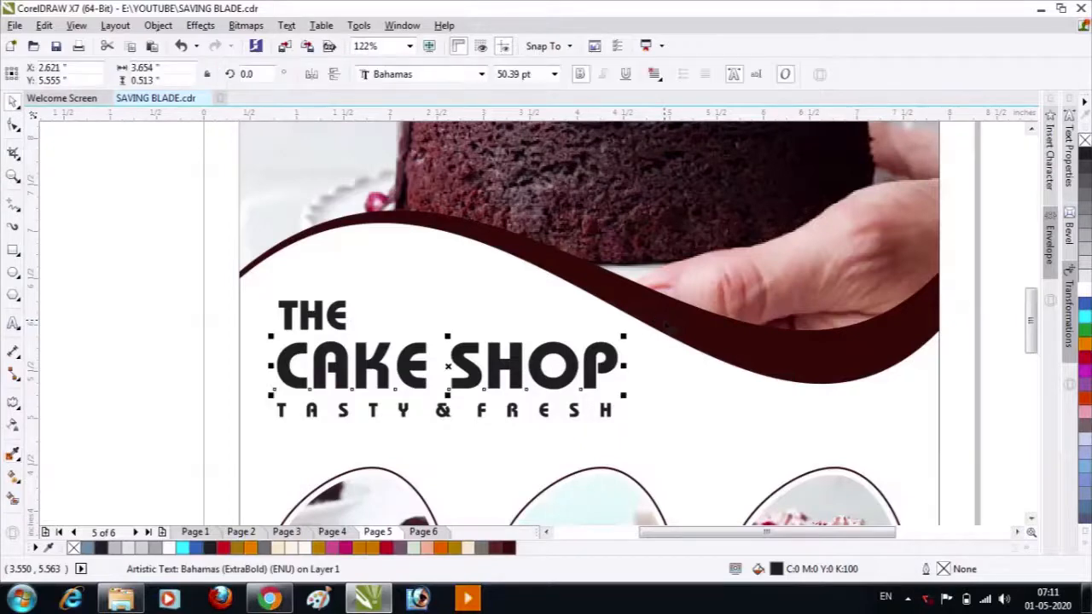
{"action": "key", "text": "space"}
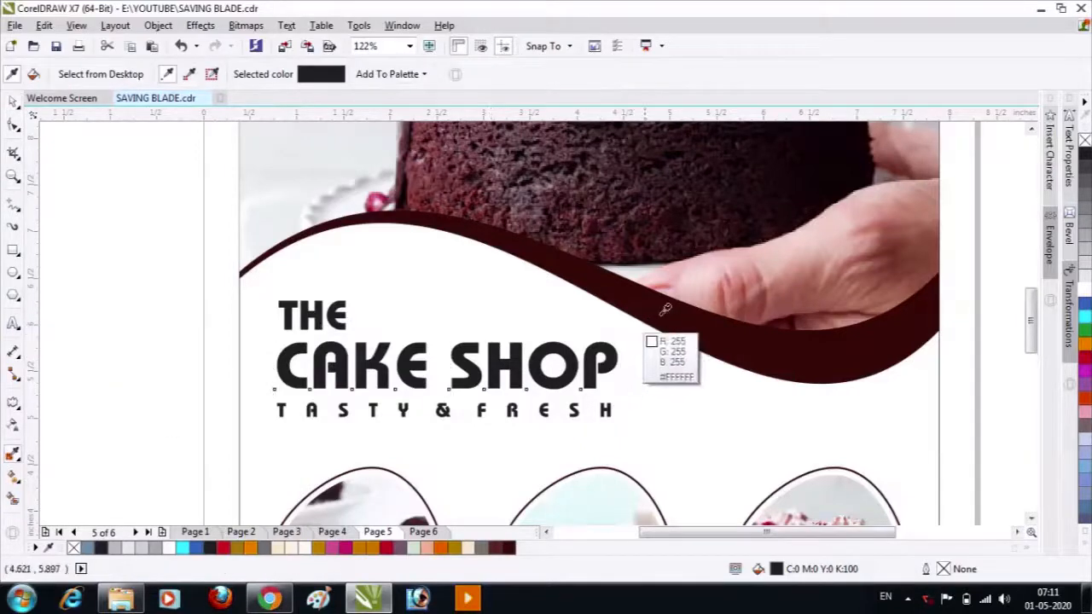
{"action": "left_click", "coordinate": [662, 314]}
{"action": "left_click", "coordinate": [529, 372]}
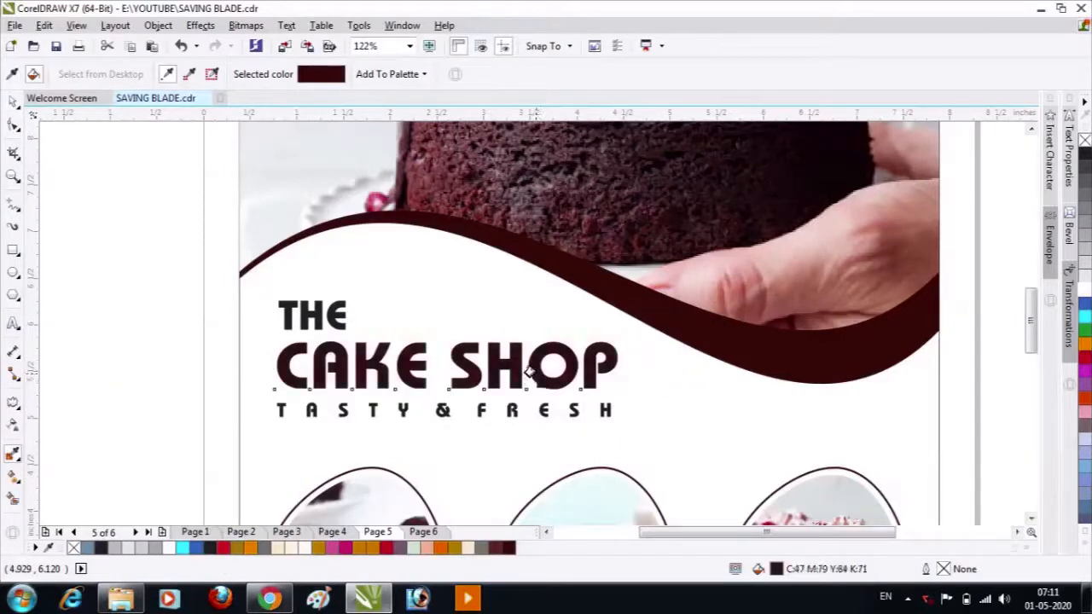
{"action": "key", "text": "space"}
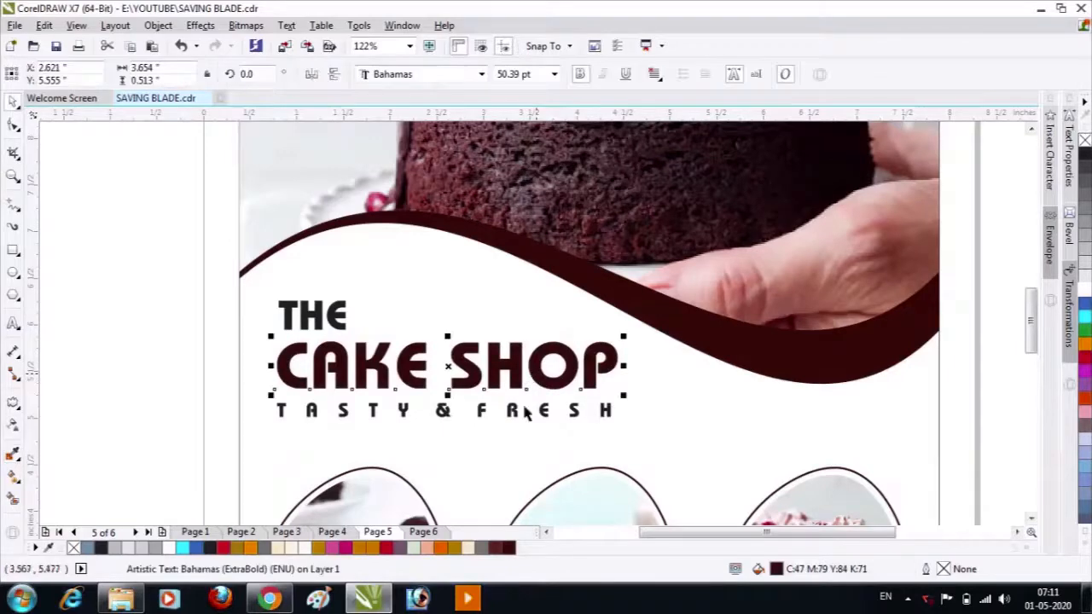
{"action": "left_click", "coordinate": [128, 315]}
{"action": "left_click", "coordinate": [354, 358]}
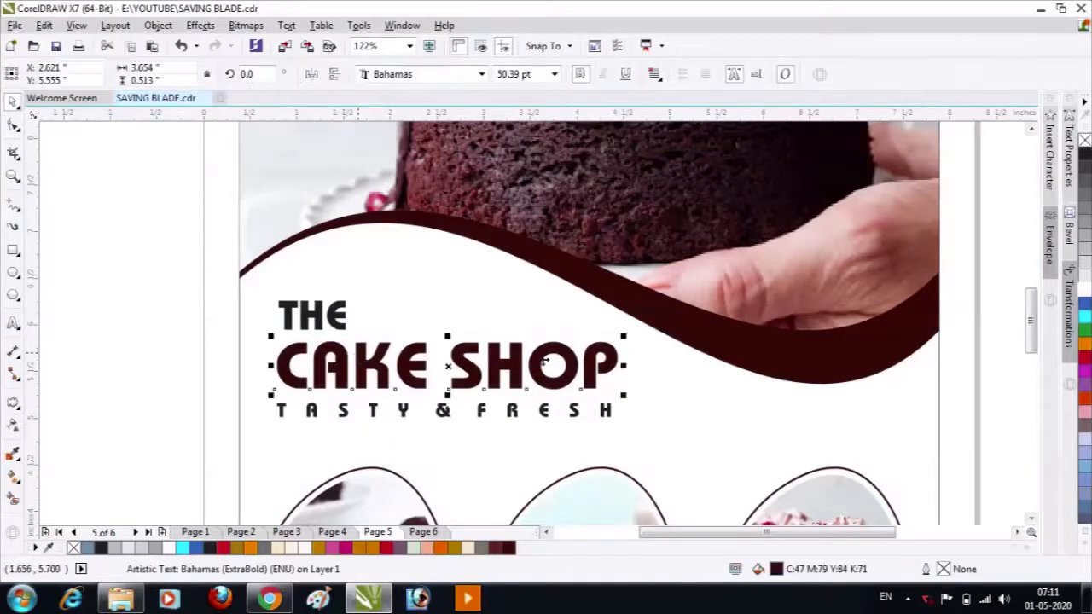
Draw a rectangle about 2.07 by 1.41 in near the header photo's upper-left corner and shift it down about 0.15 in.
{"action": "scroll", "coordinate": [520, 325], "scroll_direction": "down", "scroll_amount": 3}
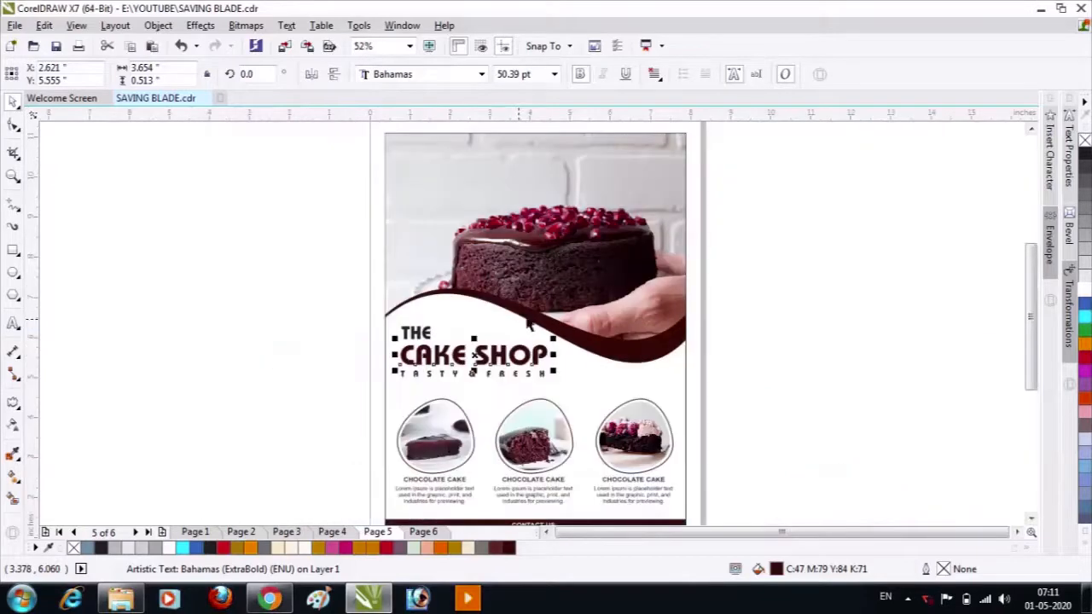
{"action": "left_click", "coordinate": [751, 324]}
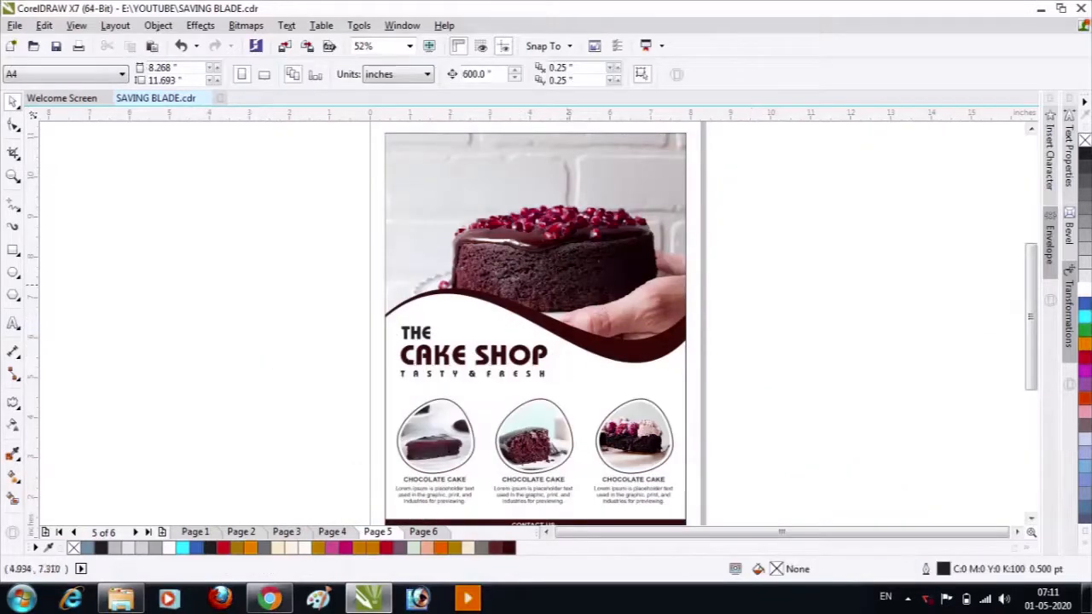
{"action": "scroll", "coordinate": [520, 205], "scroll_direction": "down", "scroll_amount": 3}
{"action": "left_click_drag", "start_coordinate": [429, 161], "coordinate": [617, 260]}
{"action": "left_click", "coordinate": [12, 249]}
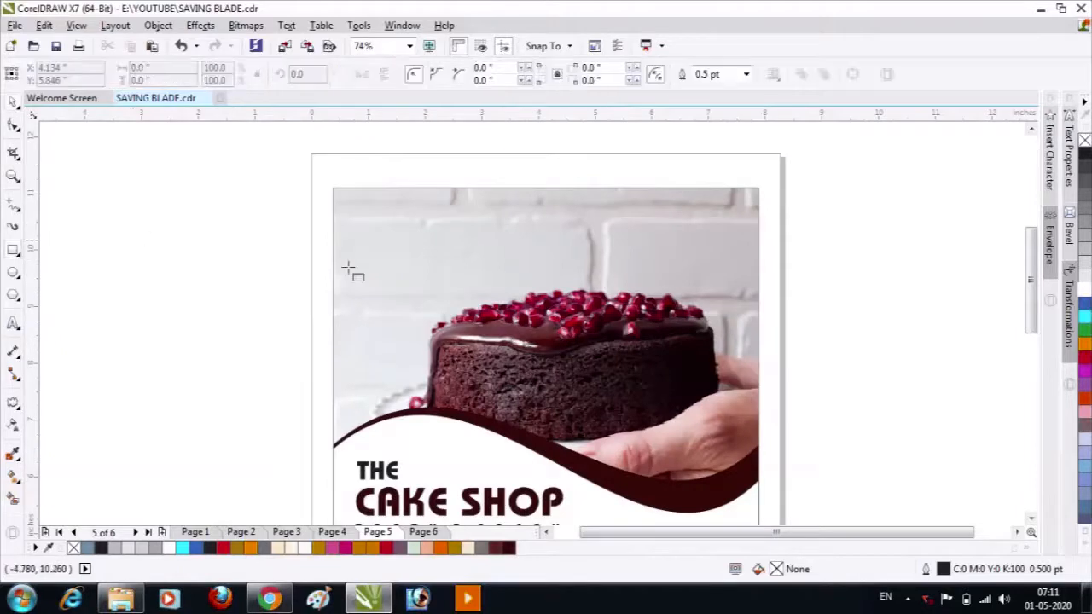
{"action": "left_click_drag", "start_coordinate": [352, 199], "coordinate": [470, 278]}
{"action": "key", "text": "space"}
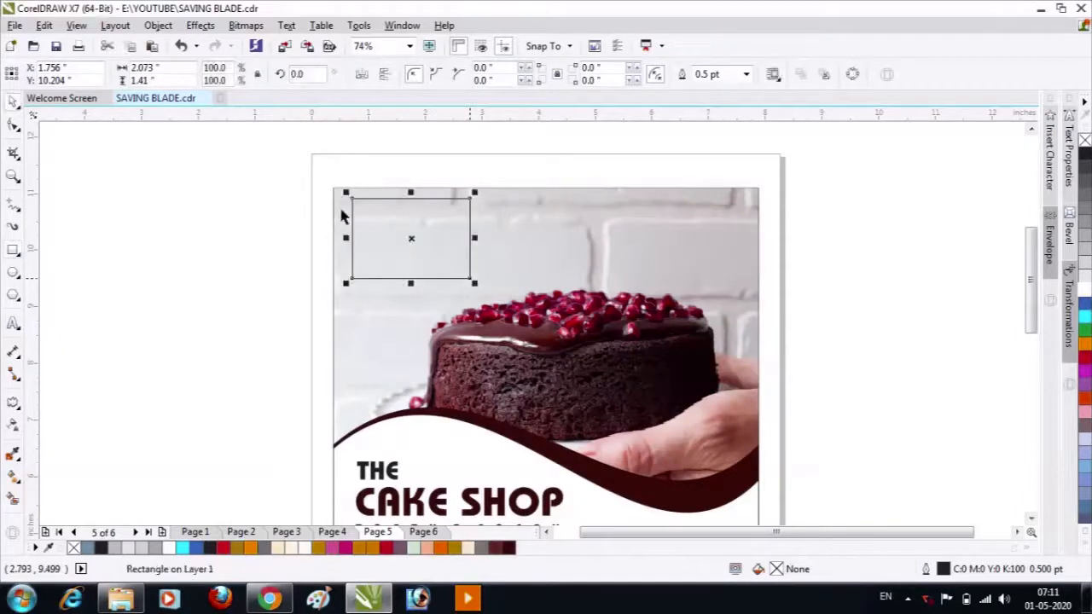
{"action": "key", "text": "F2"}
{"action": "left_click_drag", "start_coordinate": [297, 170], "coordinate": [658, 382]}
{"action": "left_click_drag", "start_coordinate": [418, 259], "coordinate": [419, 275]}
Add the text "ORDER NOW" inside the rectangle in 24 pt Arial, with each word on its own line.
{"action": "left_click", "coordinate": [14, 324]}
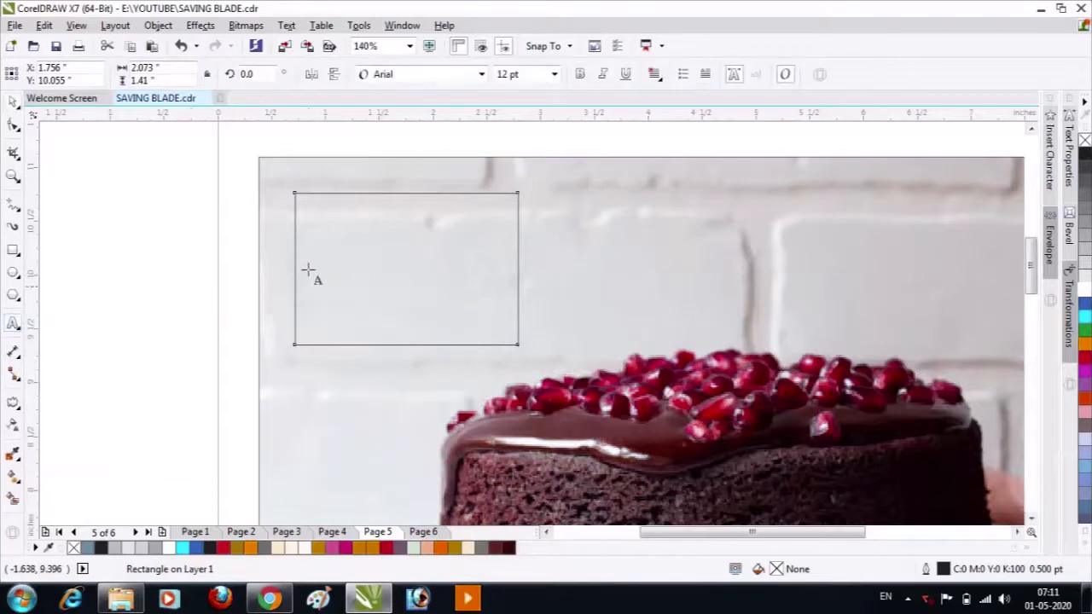
{"action": "left_click", "coordinate": [308, 266]}
{"action": "type", "text": "ORD"}
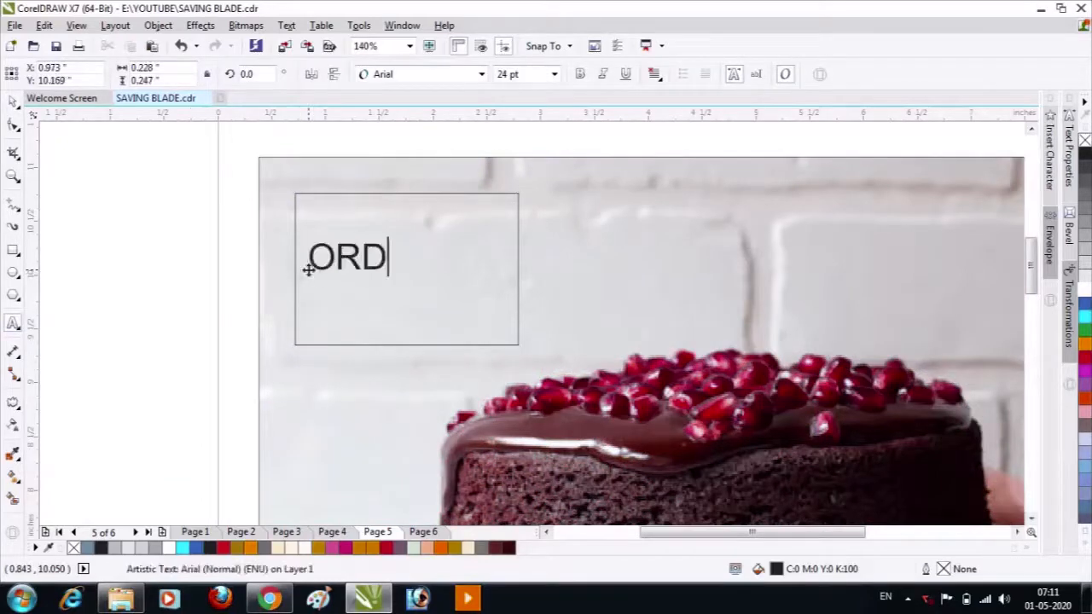
{"action": "type", "text": "ER NOW"}
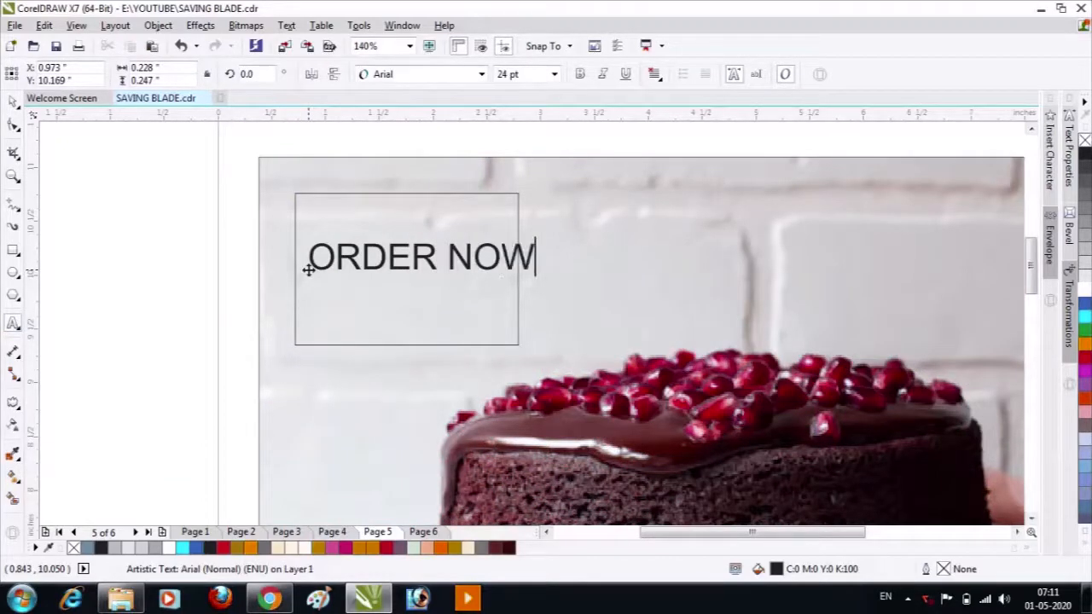
{"action": "left_click", "coordinate": [446, 260]}
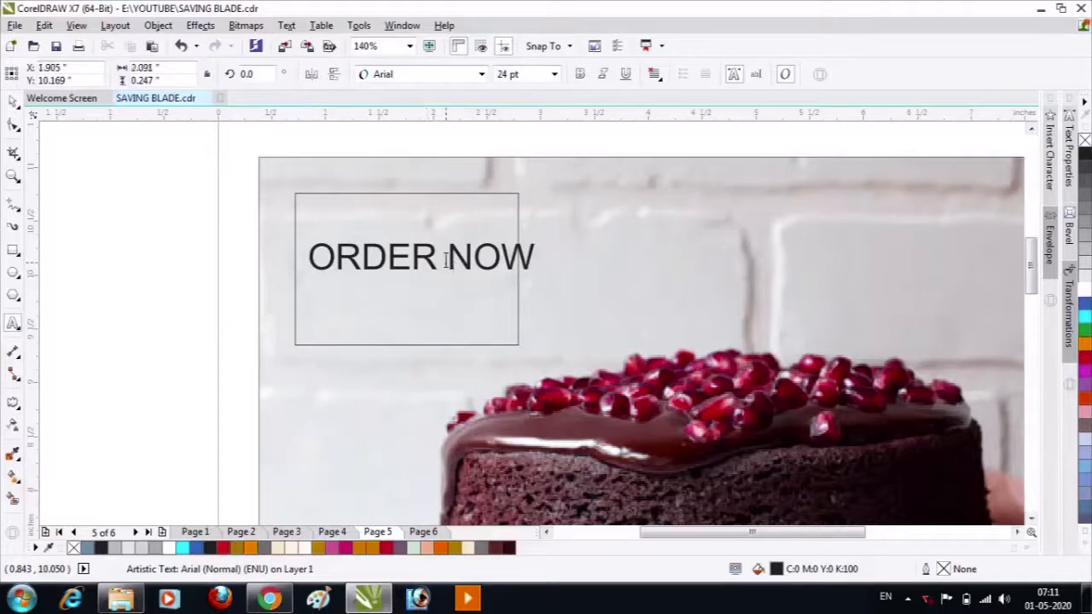
{"action": "key", "text": "Return"}
{"action": "key", "text": "ctrl+space"}
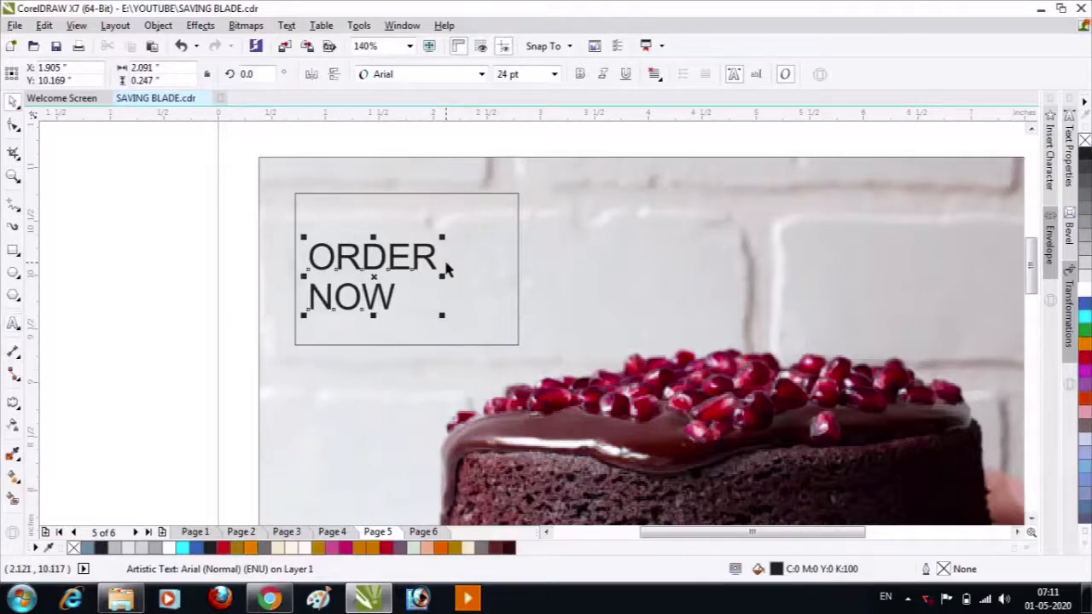
Break the two-line text apart and move "ORDER" into the upper part of the rectangle.
{"action": "key", "text": "ctrl+k"}
{"action": "left_click_drag", "start_coordinate": [374, 256], "coordinate": [399, 233]}
{"action": "left_click", "coordinate": [375, 305]}
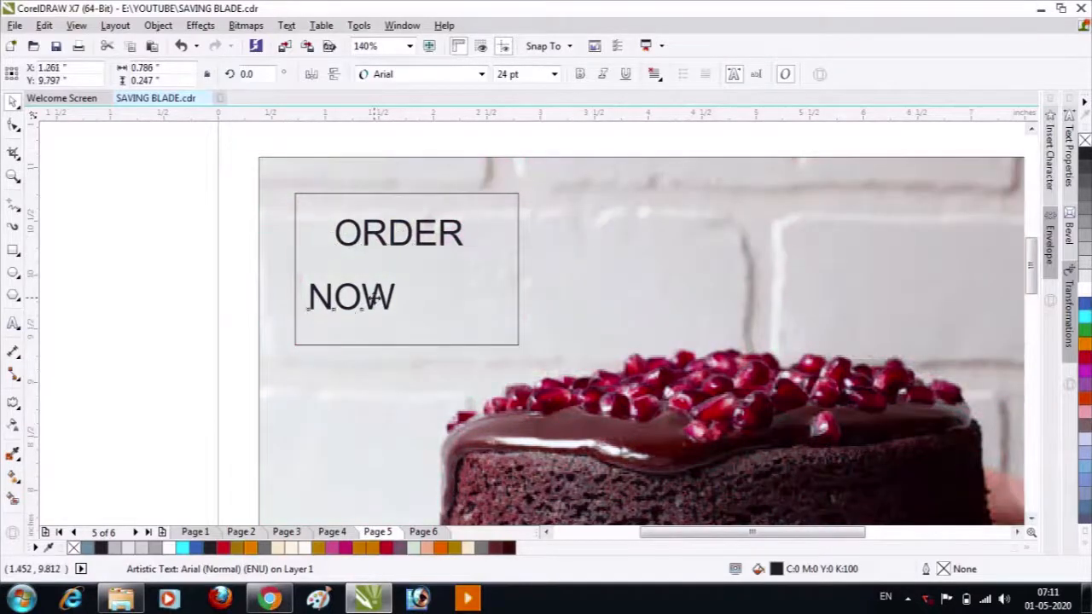
Enlarge "NOW" to about 1.79 in wide so that it nearly spans the rectangle below "ORDER".
{"action": "left_click_drag", "start_coordinate": [378, 300], "coordinate": [511, 343]}
{"action": "left_click_drag", "start_coordinate": [442, 349], "coordinate": [442, 350]}
{"action": "left_click_drag", "start_coordinate": [313, 335], "coordinate": [307, 334]}
Make both "ORDER" and "NOW" bold.
{"action": "left_click", "coordinate": [369, 242]}
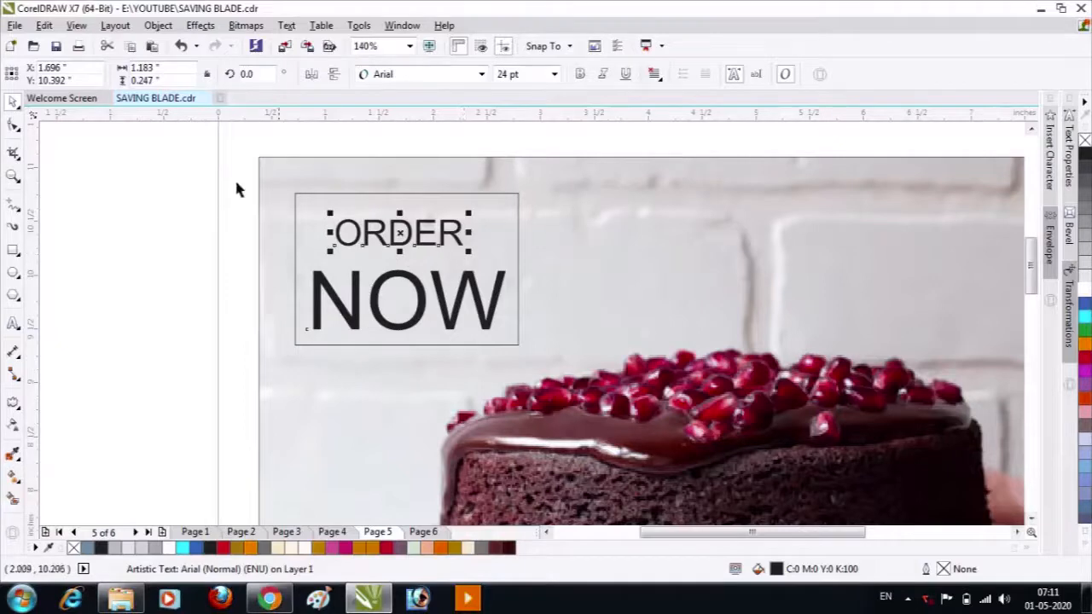
{"action": "left_click_drag", "start_coordinate": [237, 189], "coordinate": [513, 334]}
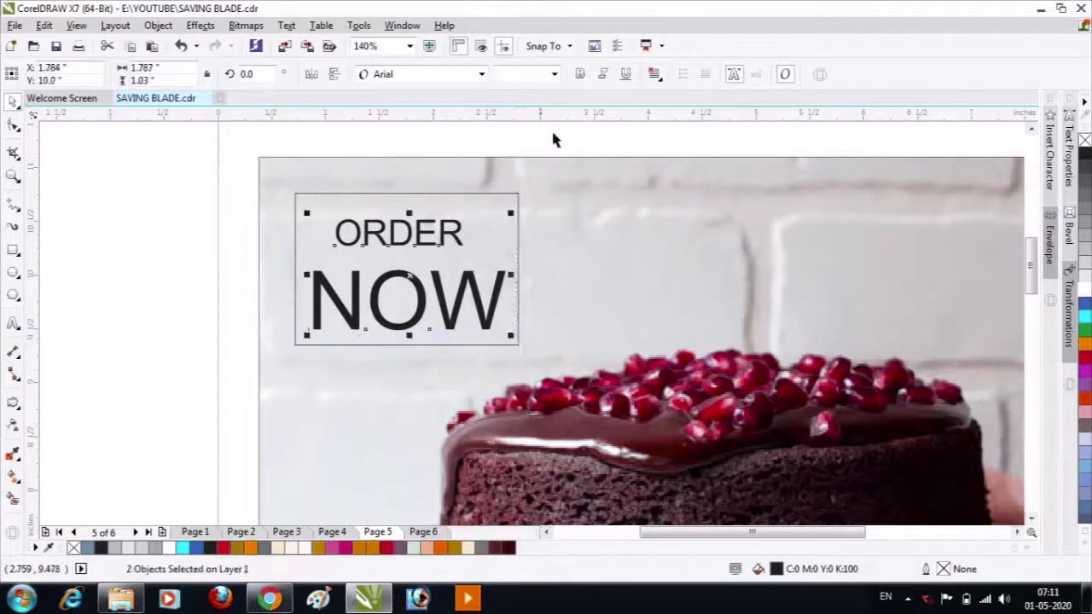
{"action": "left_click", "coordinate": [580, 76]}
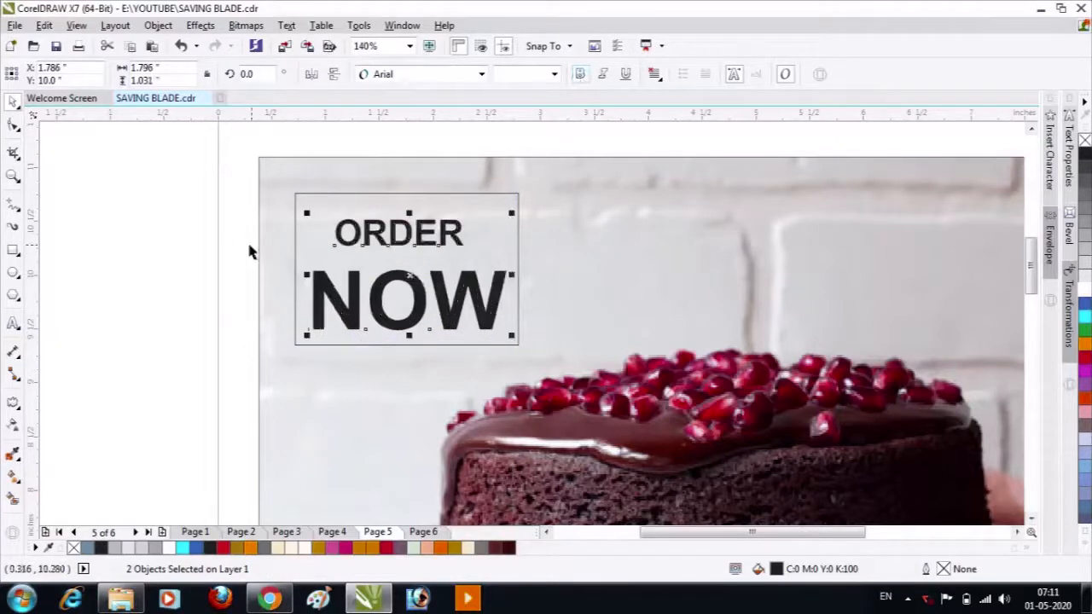
{"action": "left_click", "coordinate": [182, 260]}
Enlarge "ORDER" to about 32.7 pt and align the centers of "ORDER" and "NOW" vertically above each other.
{"action": "left_click", "coordinate": [366, 242]}
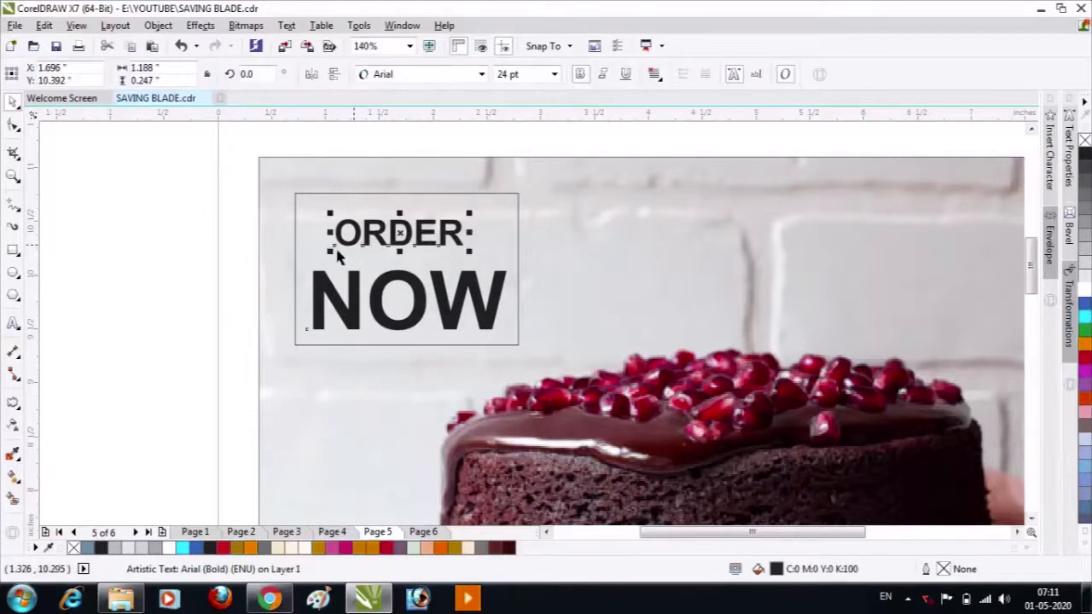
{"action": "mouse_move", "coordinate": [331, 250]}
{"action": "left_mouse_down"}
{"action": "mouse_move", "coordinate": [302, 258]}
{"action": "mouse_move", "coordinate": [310, 248]}
{"action": "left_mouse_up"}
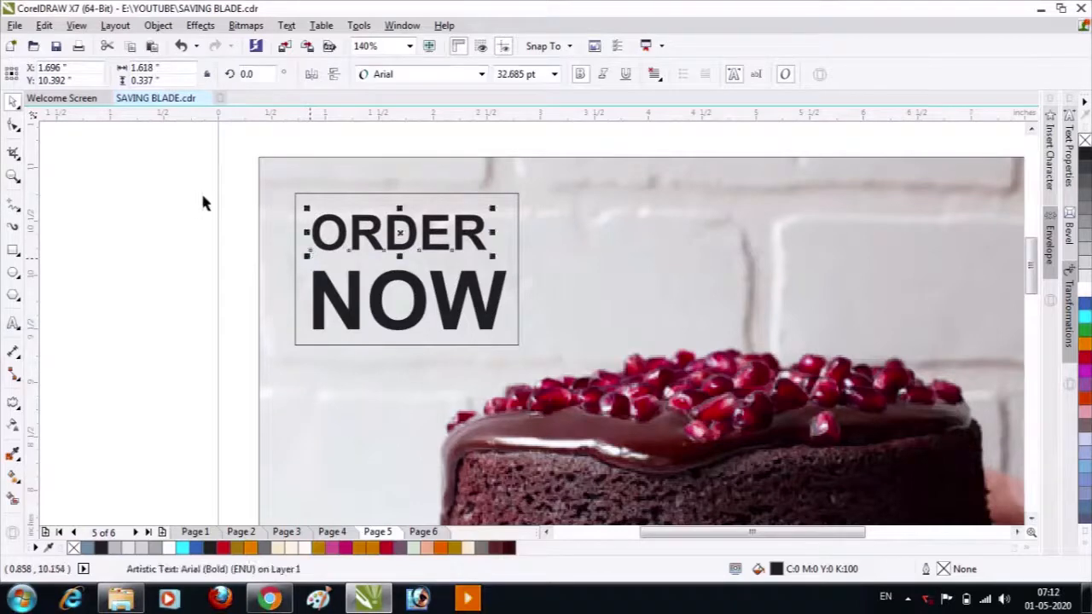
{"action": "left_click", "coordinate": [513, 330], "text": "shift"}
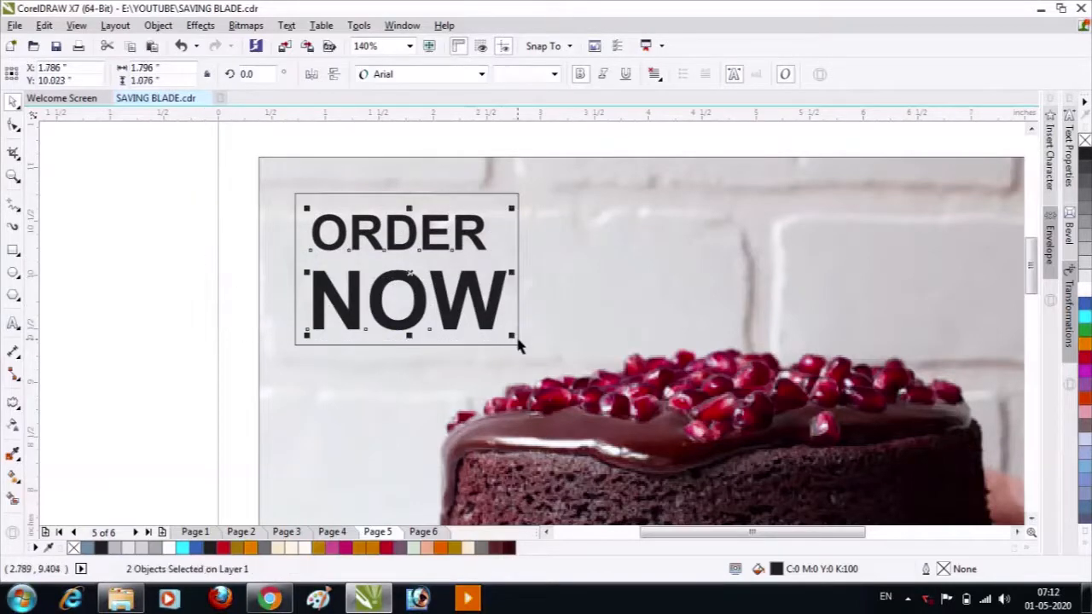
{"action": "key", "text": "c"}
{"action": "left_click", "coordinate": [220, 271]}
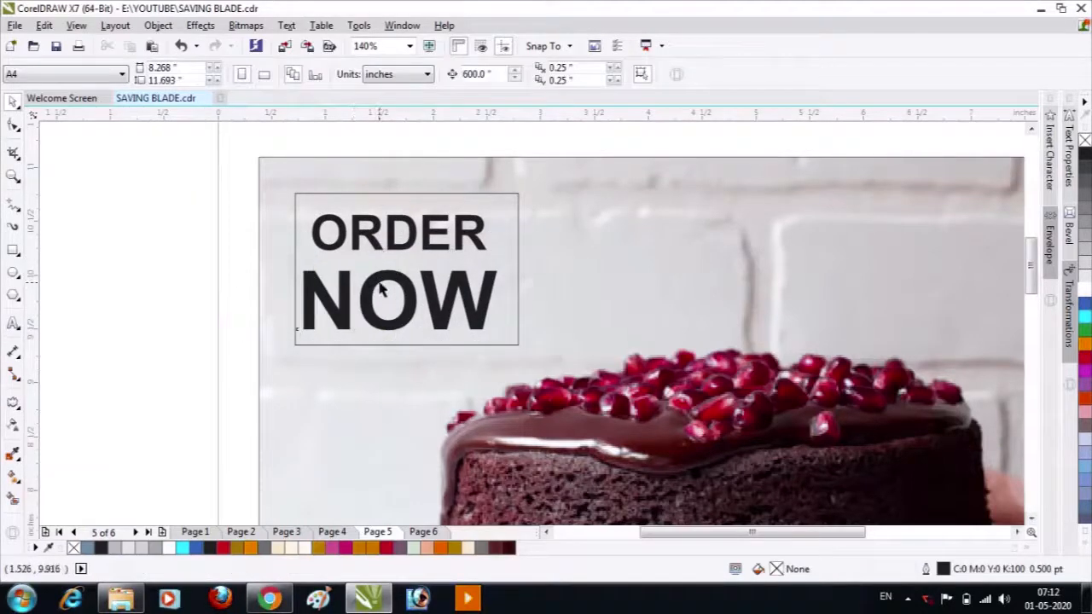
Move "NOW" up closer to "ORDER" and center both words horizontally on the rectangle.
{"action": "left_click", "coordinate": [390, 285]}
{"action": "left_click_drag", "start_coordinate": [390, 286], "coordinate": [390, 279]}
{"action": "left_click_drag", "start_coordinate": [170, 162], "coordinate": [501, 340]}
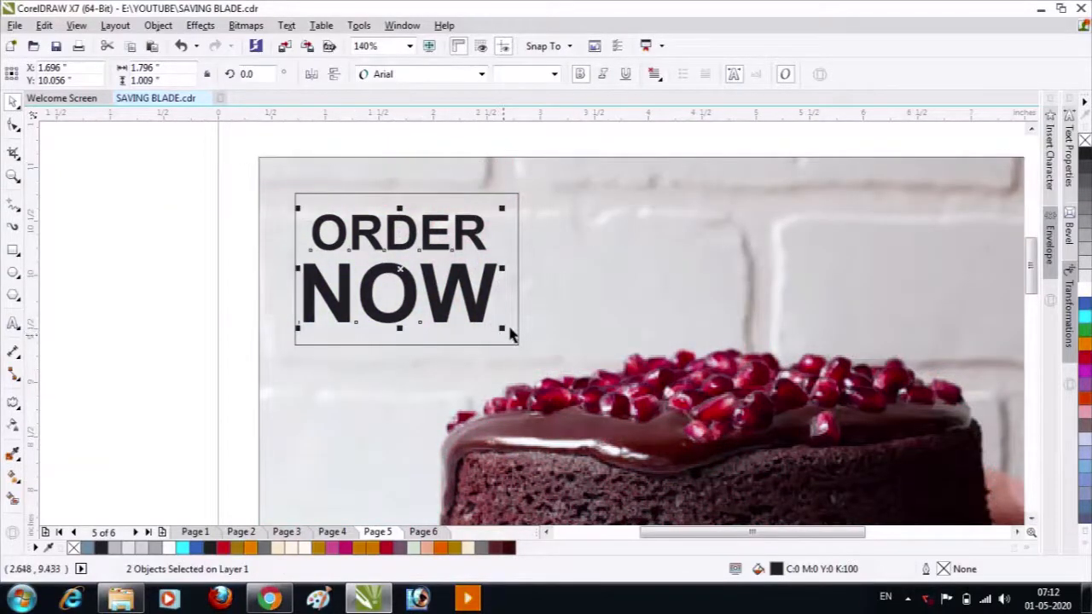
{"action": "left_click", "coordinate": [510, 328], "text": "shift"}
{"action": "key", "text": "c"}
{"action": "left_click", "coordinate": [213, 263]}
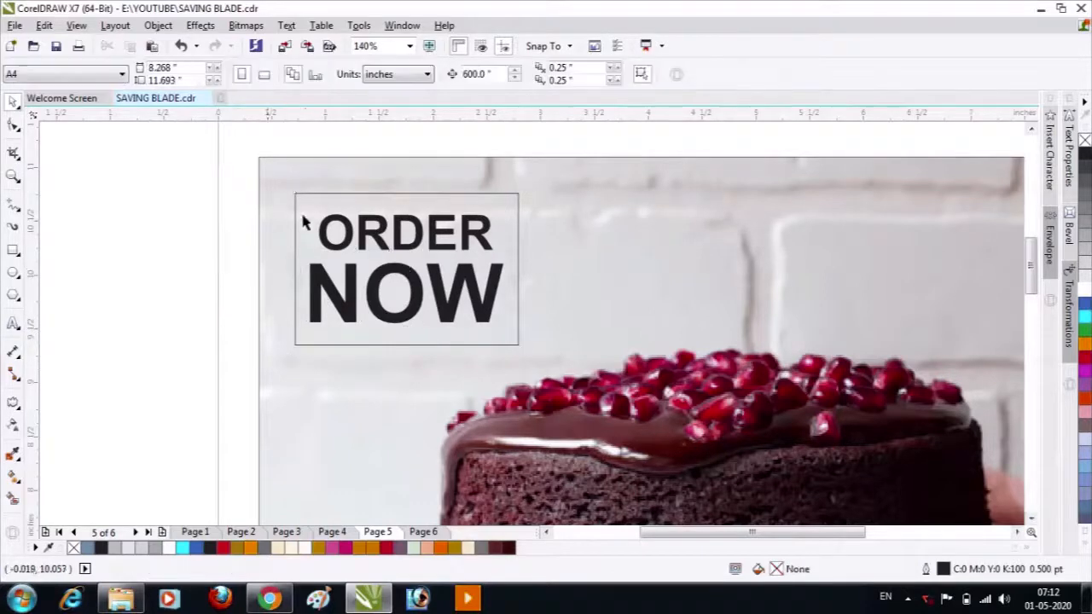
Set the rectangle's outline width to 1.5 pt and place the outline behind the fill.
{"action": "left_click", "coordinate": [306, 206]}
{"action": "left_click", "coordinate": [306, 206]}
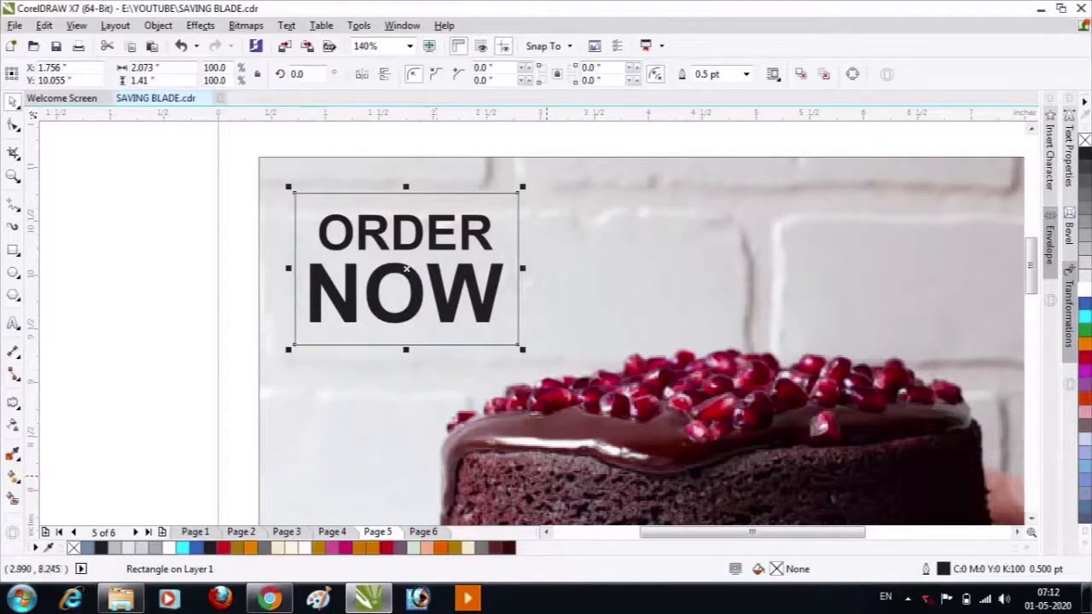
{"action": "double_click", "coordinate": [974, 573]}
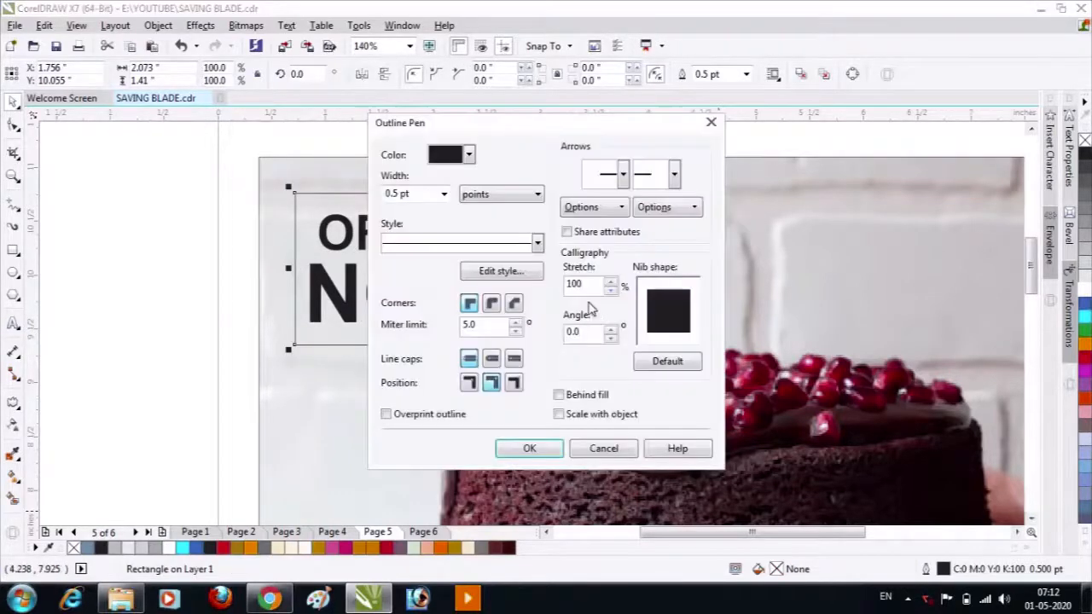
{"action": "left_click", "coordinate": [445, 198]}
{"action": "left_click", "coordinate": [532, 370]}
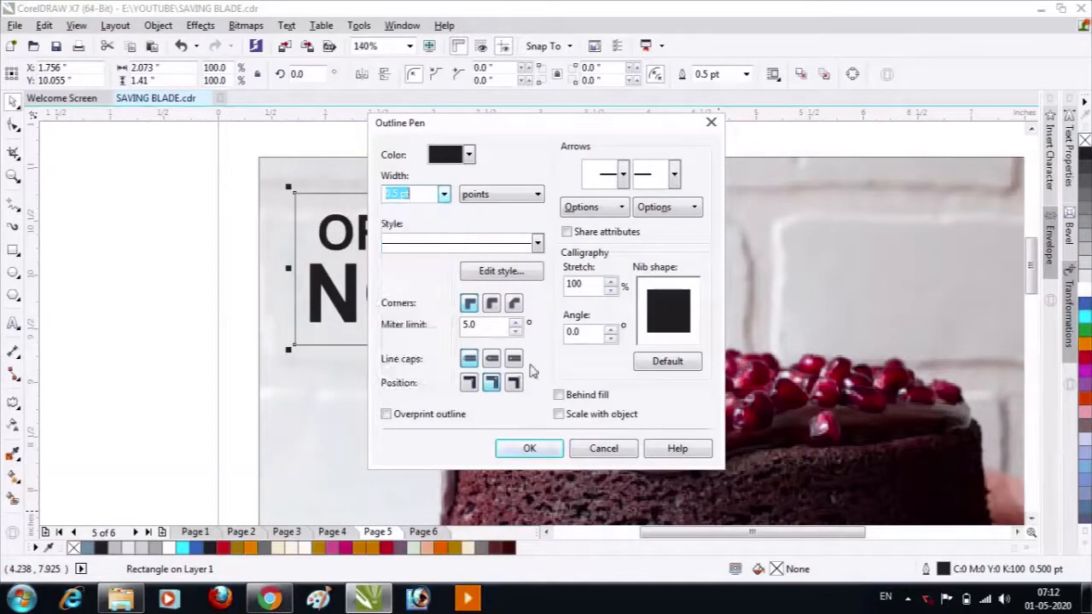
{"action": "left_click", "coordinate": [558, 396]}
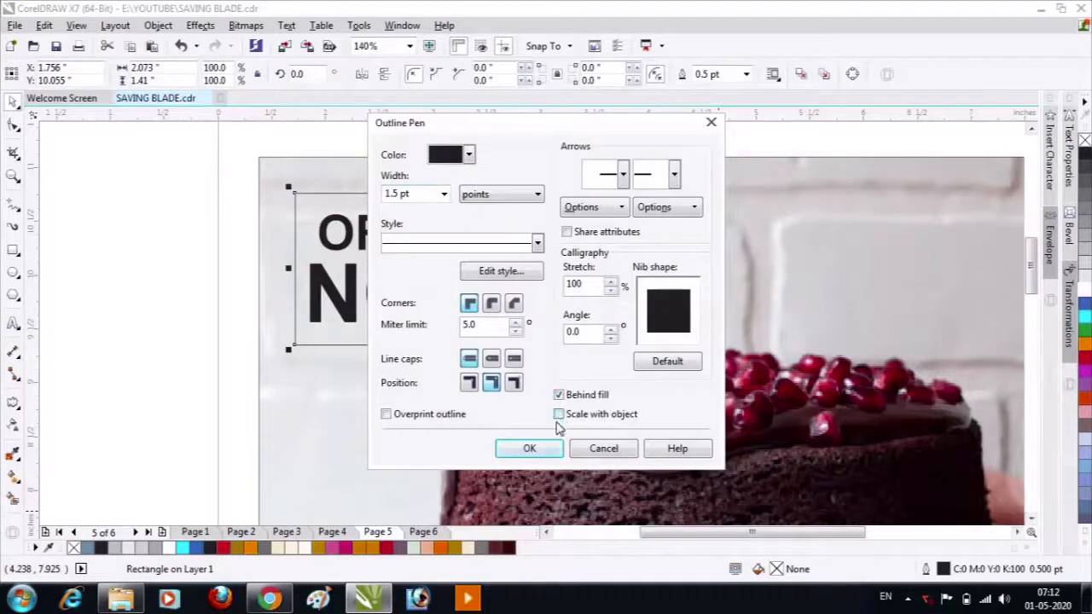
{"action": "left_click", "coordinate": [553, 450]}
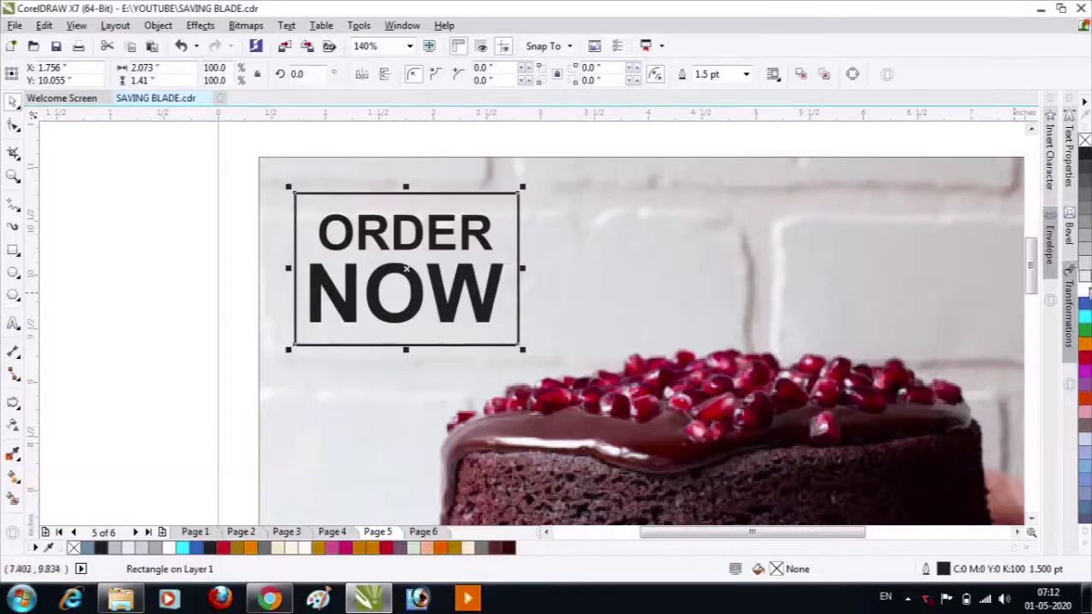
Color the outline of the rectangle around "ORDER NOW" white.
{"action": "left_click", "coordinate": [164, 234]}
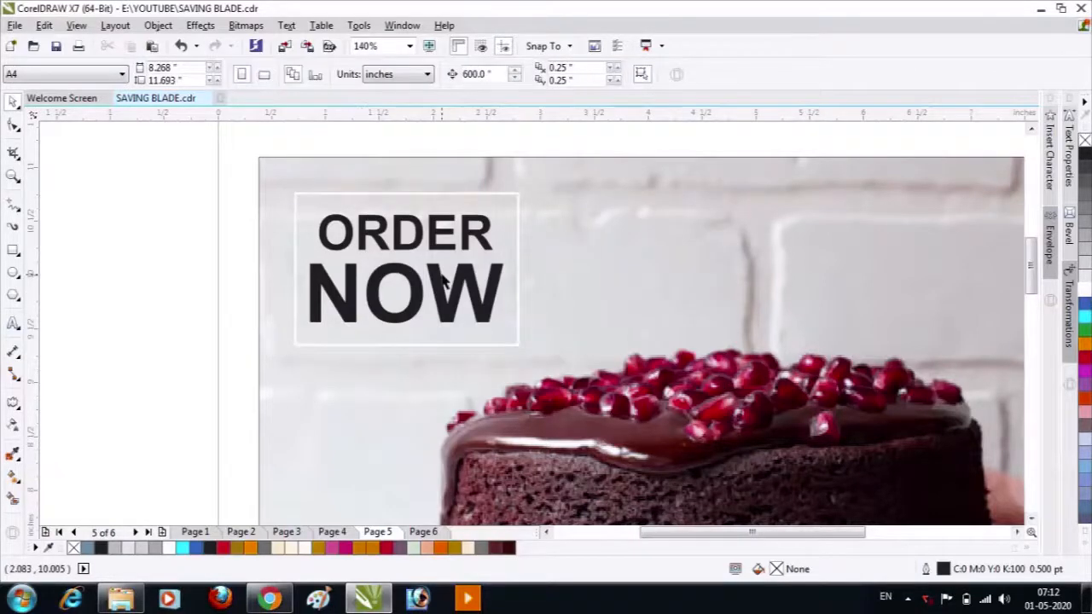
{"action": "key", "text": "F3"}
{"action": "key", "text": "F3"}
{"action": "key", "text": "F2"}
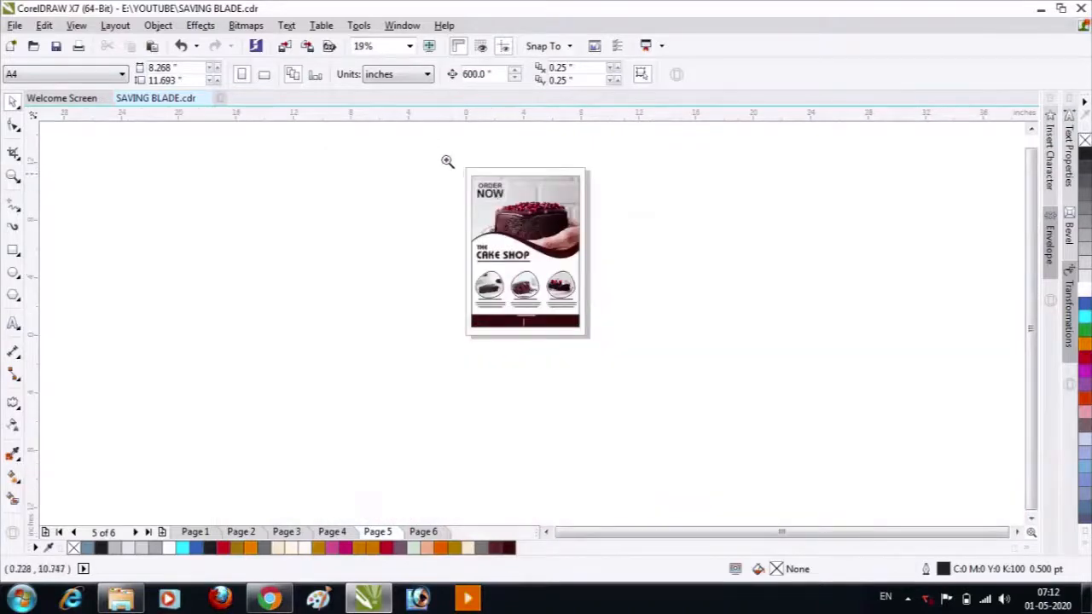
{"action": "left_click_drag", "start_coordinate": [447, 161], "coordinate": [599, 337]}
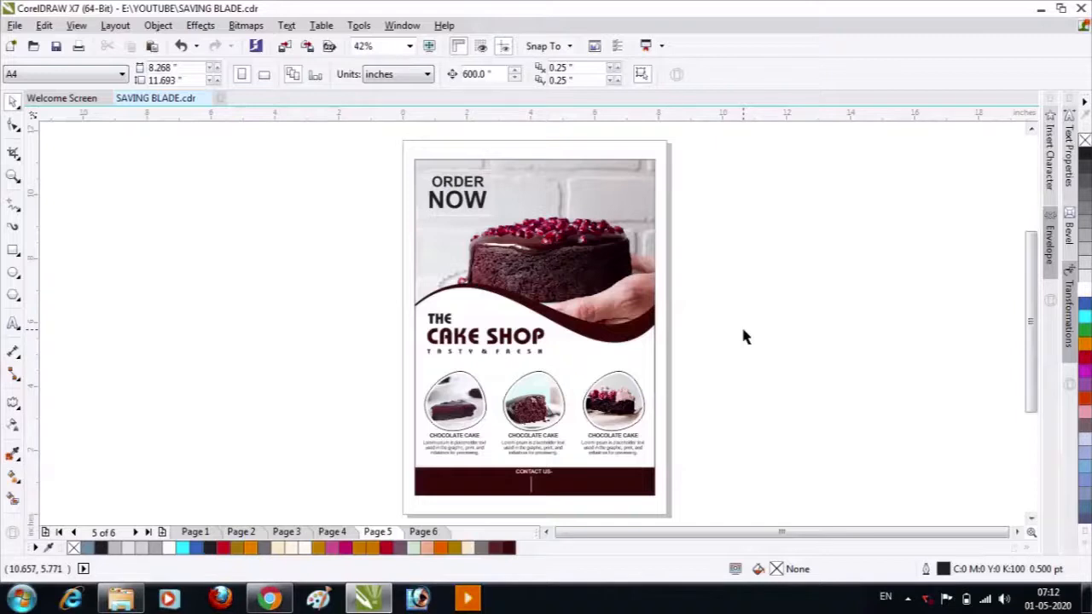
Remove the outline from the large 7.5 x 10.5 inch background rectangle of the flyer.
{"action": "right_click", "coordinate": [639, 350]}
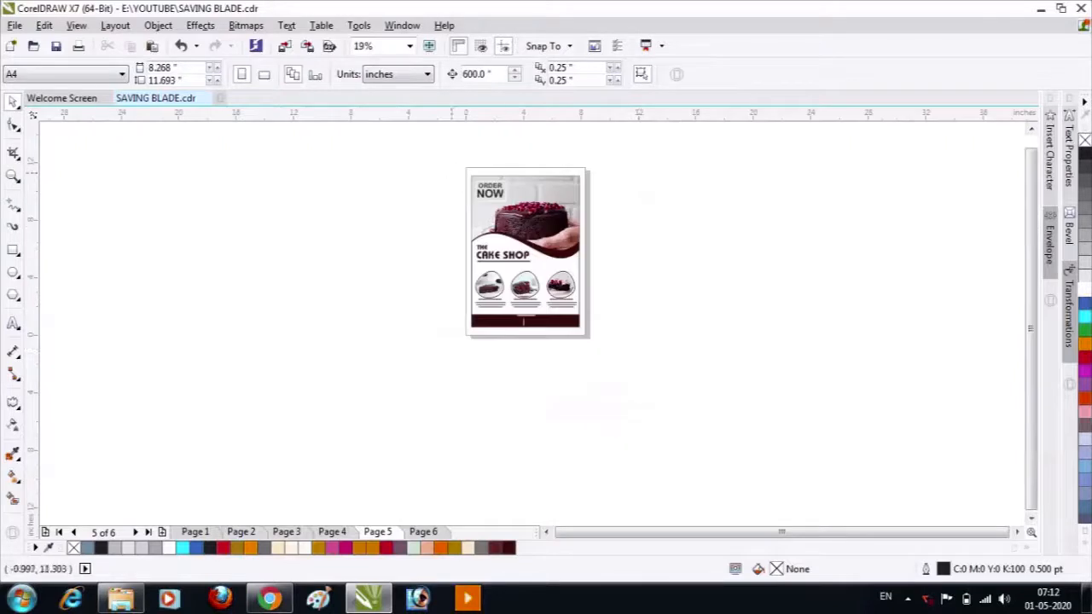
{"action": "left_click_drag", "start_coordinate": [453, 173], "coordinate": [623, 363]}
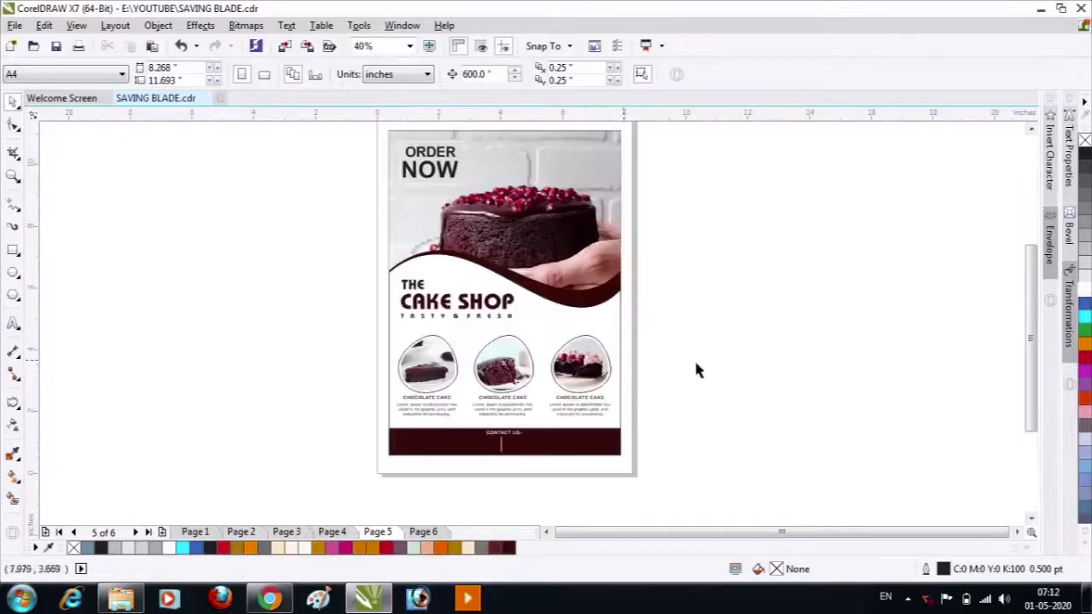
{"action": "left_click", "coordinate": [616, 327]}
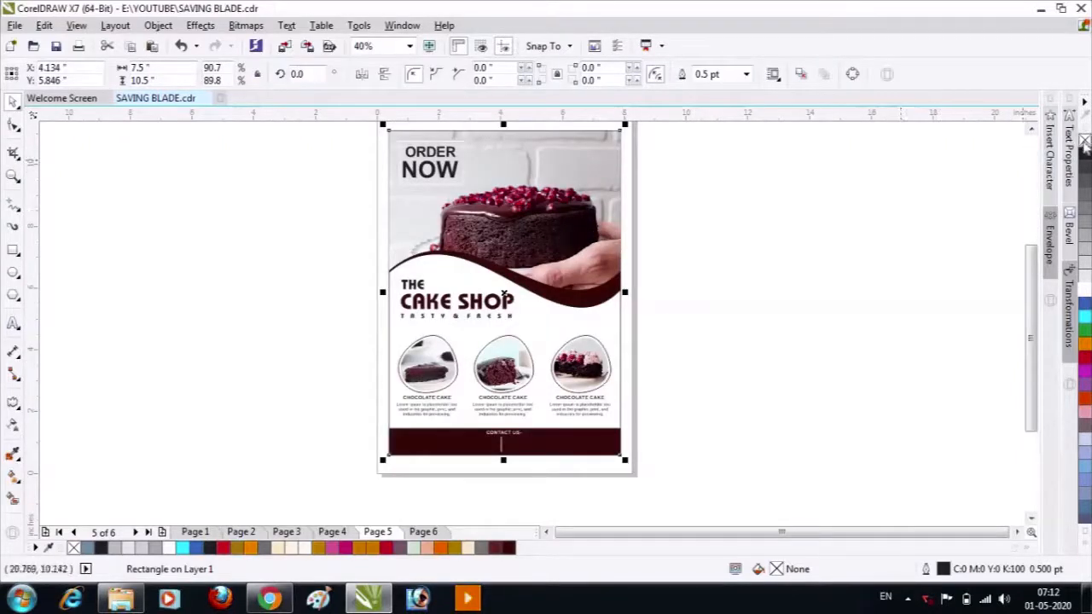
{"action": "right_click", "coordinate": [1085, 141]}
{"action": "left_click", "coordinate": [740, 224]}
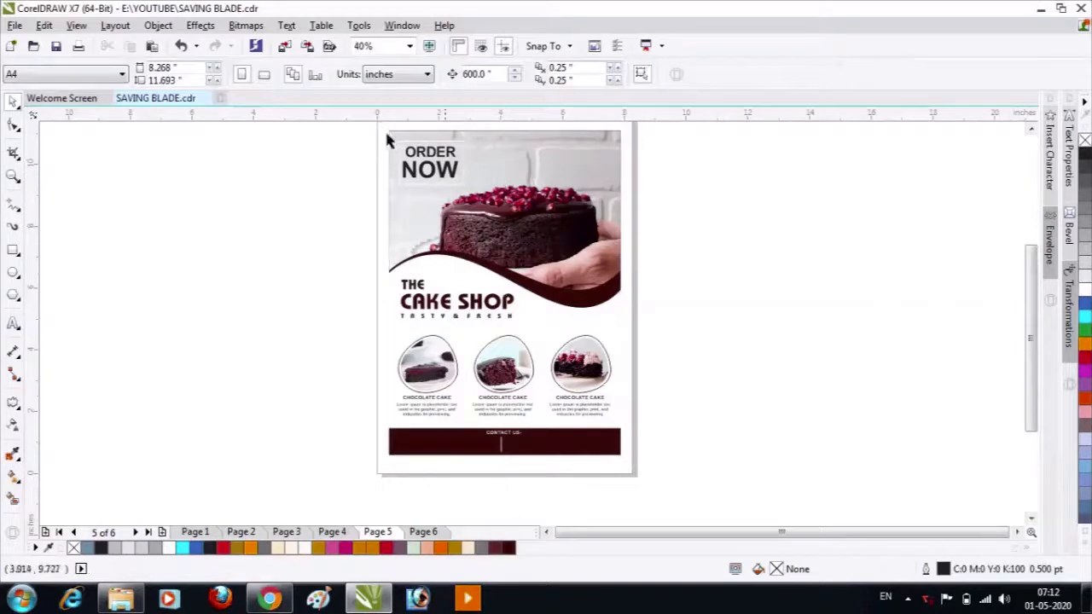
Group all the flyer's objects together and save the document.
{"action": "left_click_drag", "start_coordinate": [381, 127], "coordinate": [642, 483]}
{"action": "key", "text": "ctrl+g"}
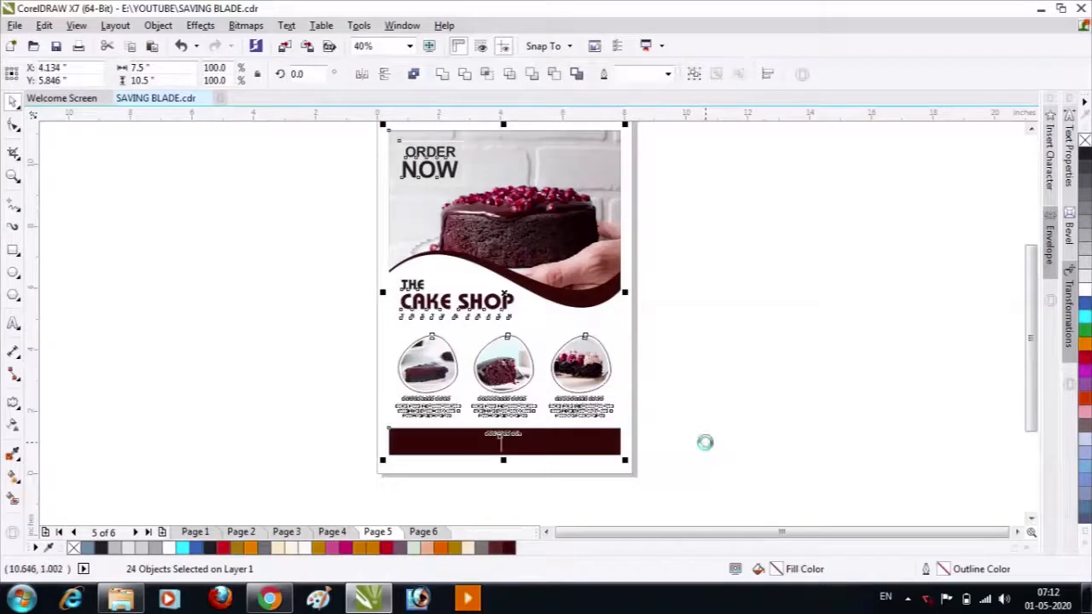
{"action": "key", "text": "ctrl+s"}
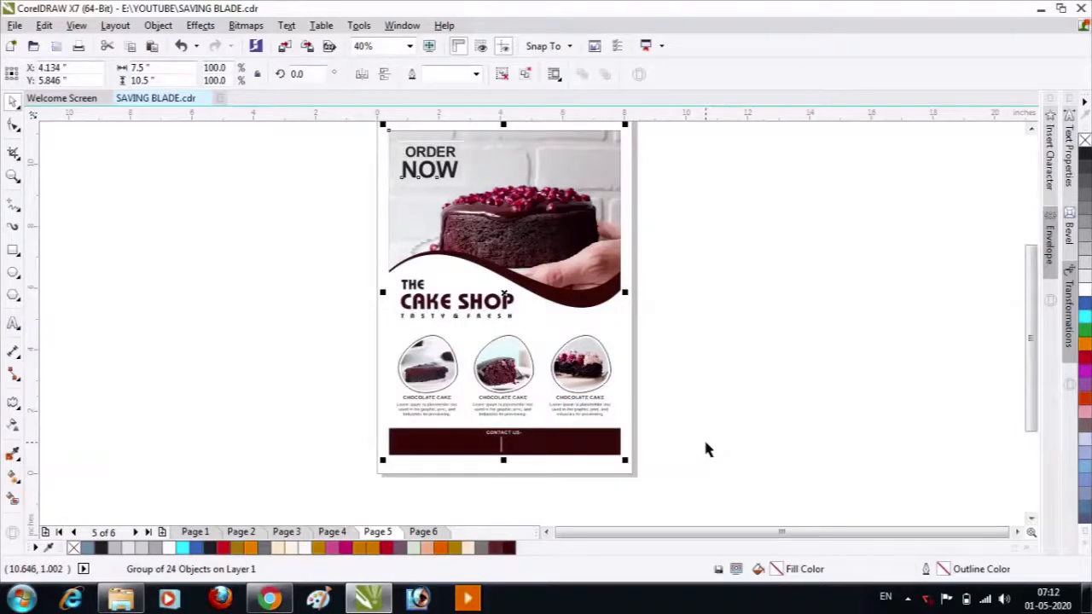